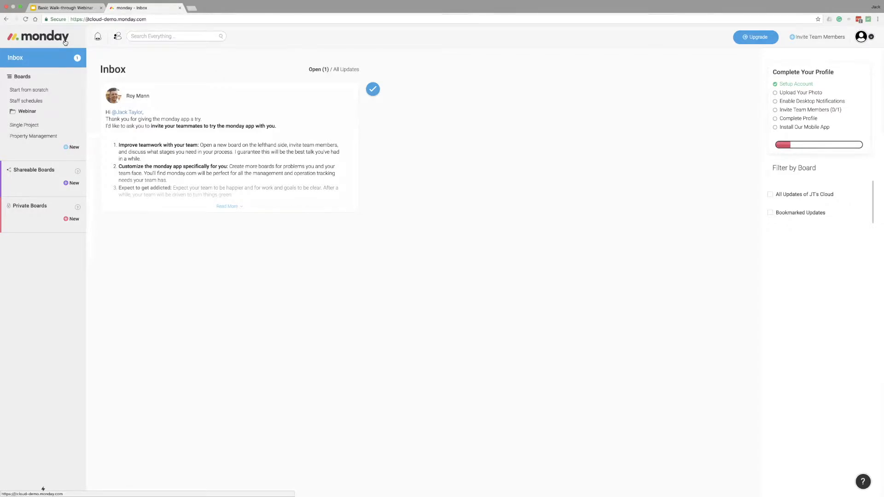
Step: Expand the inbox welcome update, mark it as read, and check the All Updates and Open lists
{"action": "left_click", "coordinate": [228, 206]}
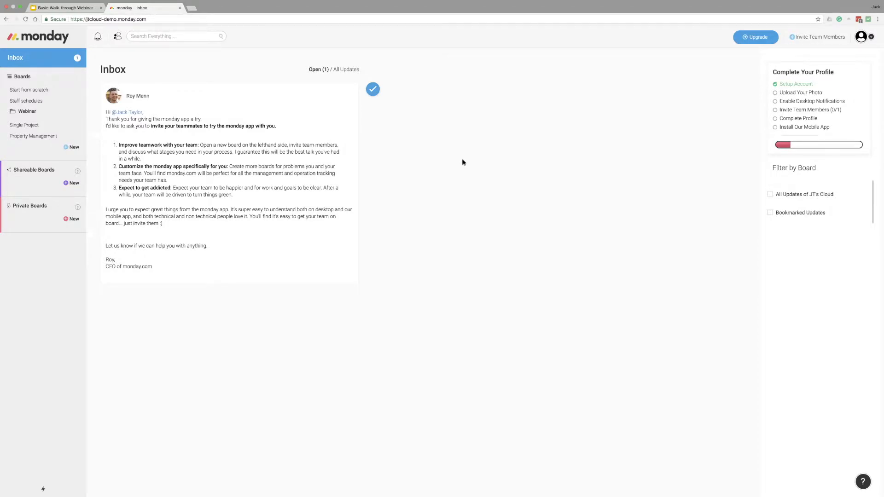
{"action": "left_click", "coordinate": [373, 88]}
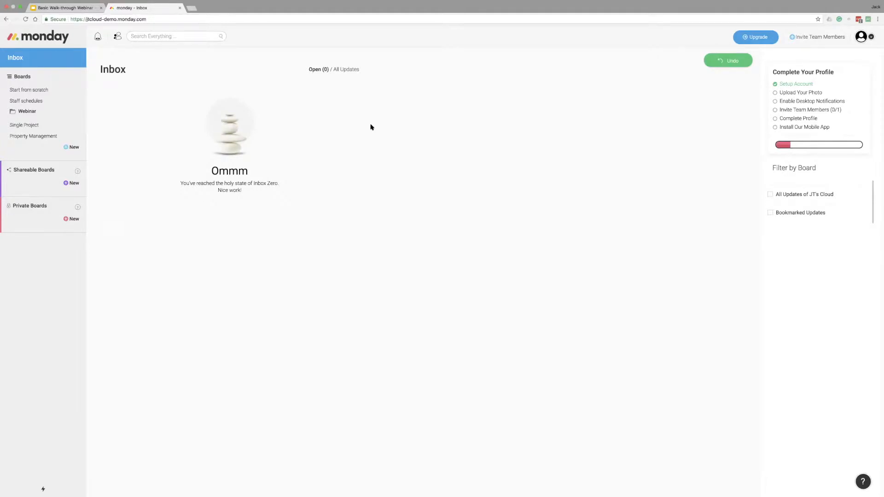
{"action": "left_click", "coordinate": [345, 70]}
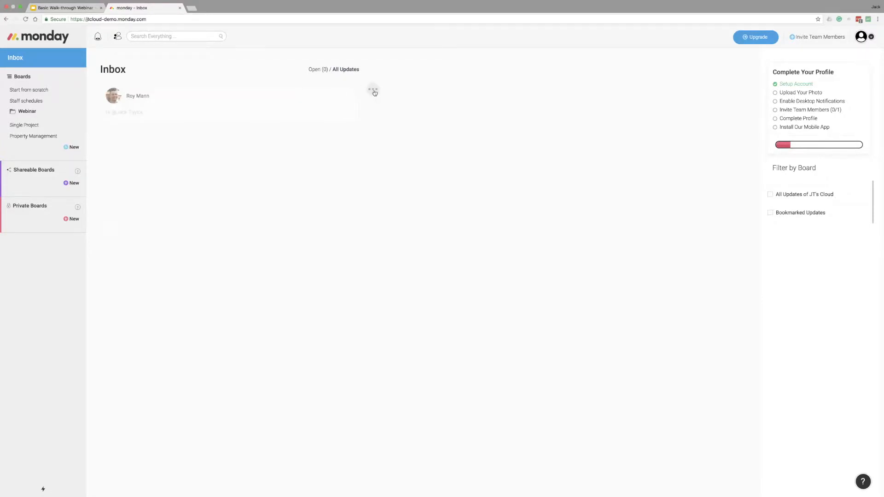
{"action": "left_click", "coordinate": [323, 70]}
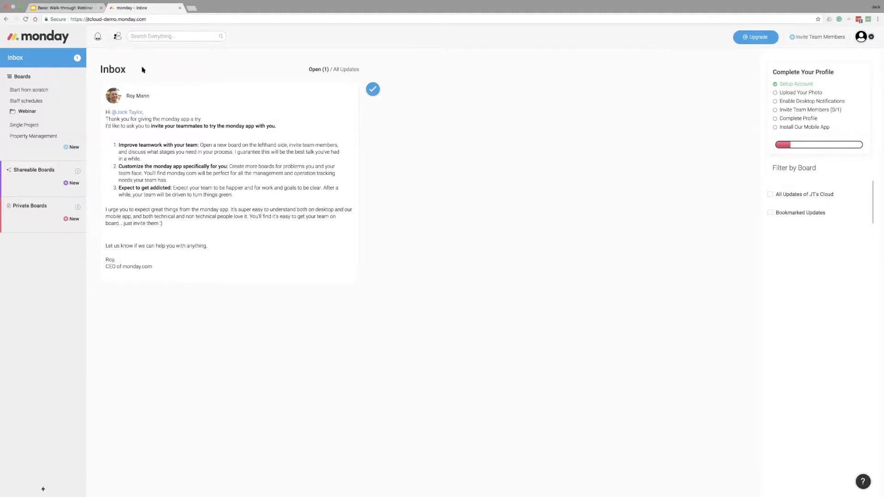
Step: Collapse the Boards, Shareable Boards and Private Boards sections, and expand Boards again
{"action": "left_click", "coordinate": [33, 77]}
{"action": "left_click", "coordinate": [45, 96]}
{"action": "left_click", "coordinate": [37, 114]}
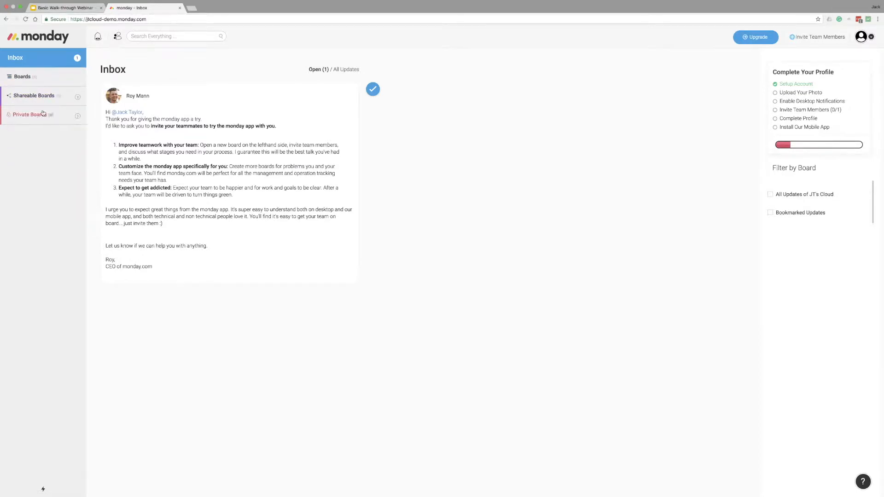
{"action": "left_click", "coordinate": [56, 83]}
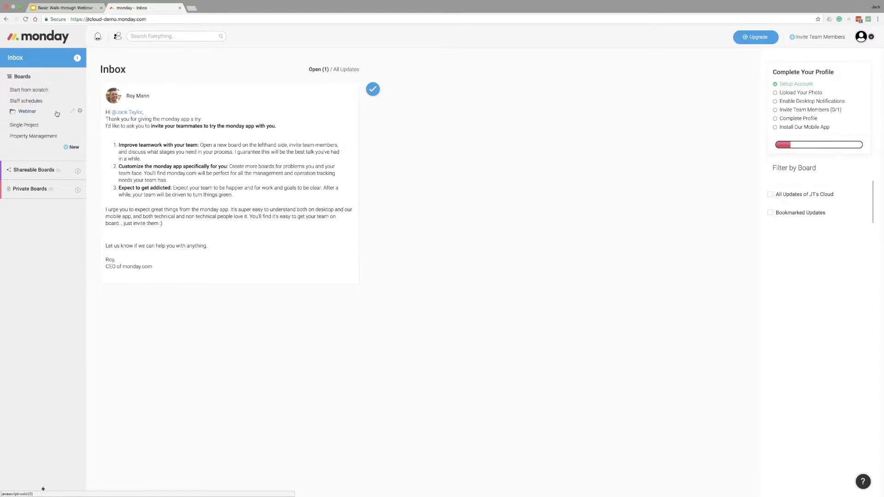
Step: View the Single Project board and switch to the Start from scratch board
{"action": "left_click", "coordinate": [40, 124]}
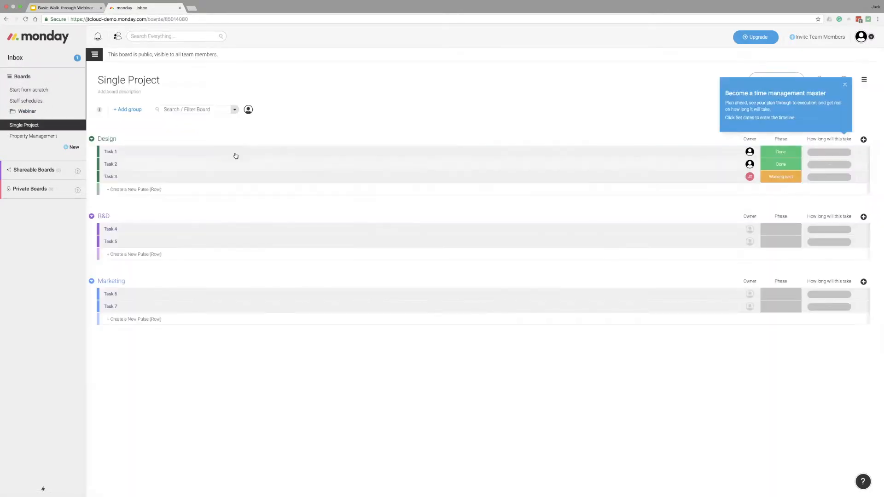
{"action": "left_click", "coordinate": [38, 90]}
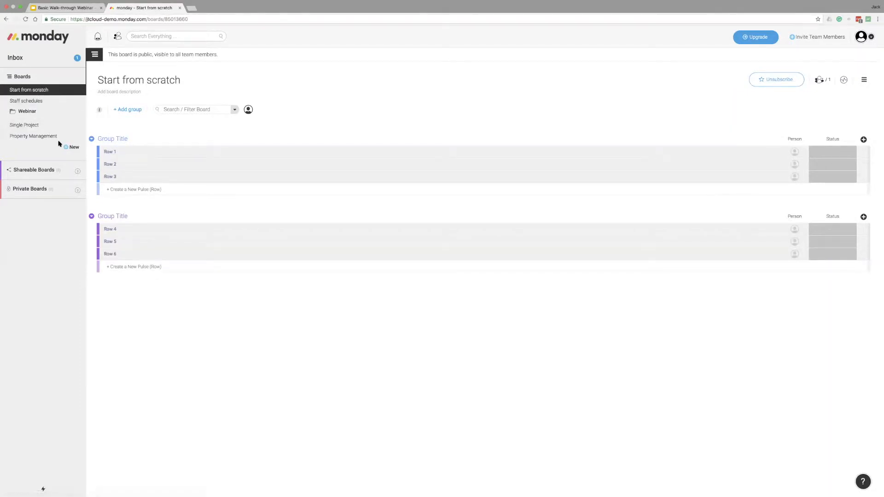
Step: Expand the Shareable Boards and Private Boards sections, and collapse and reopen the Boards section
{"action": "left_click", "coordinate": [39, 170]}
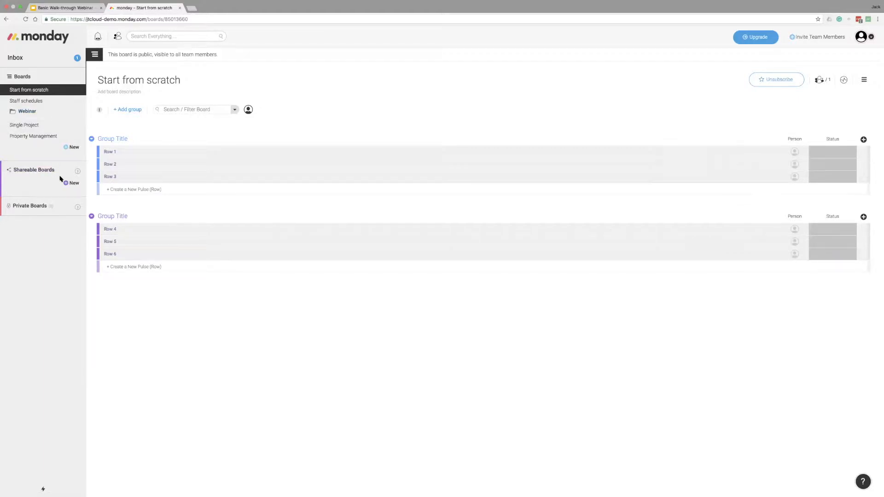
{"action": "left_click", "coordinate": [66, 207]}
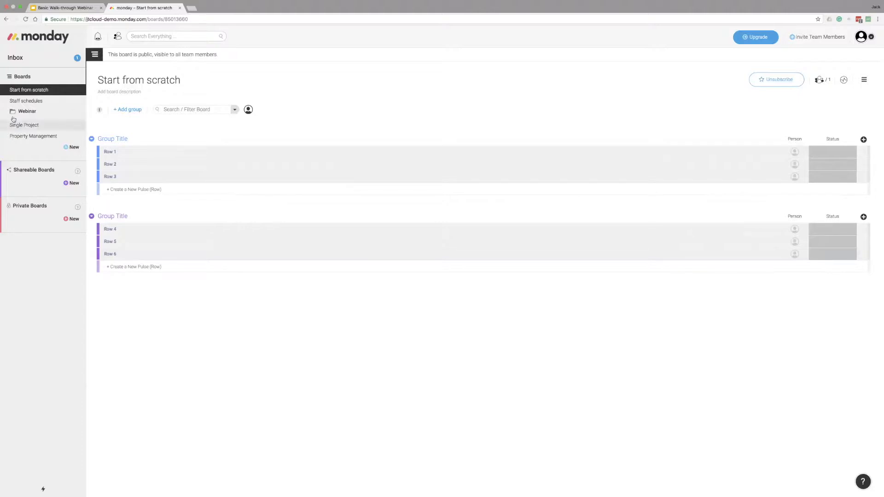
{"action": "left_click", "coordinate": [22, 77]}
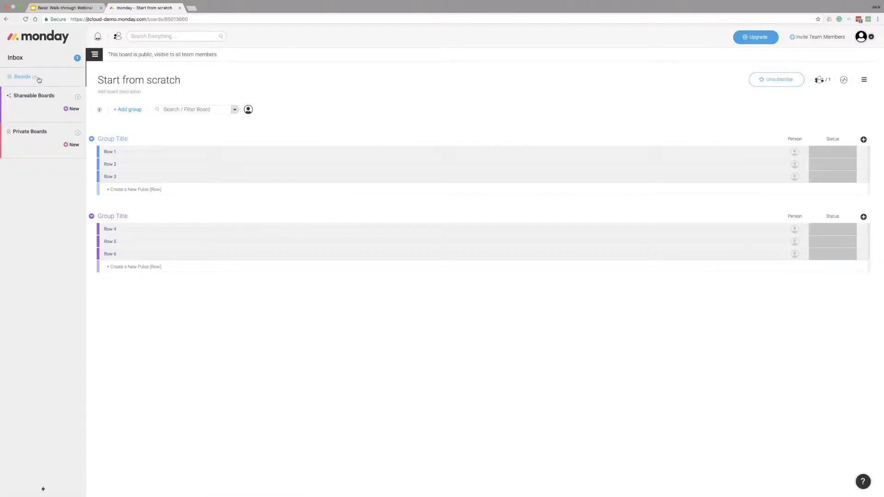
{"action": "left_click", "coordinate": [39, 79]}
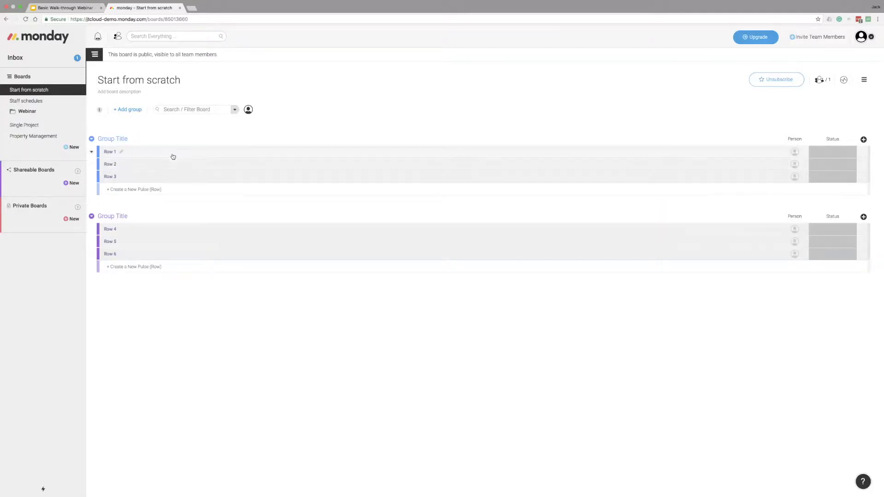
Step: Examine the first group's editable title and view the updates of Row 1
{"action": "left_click", "coordinate": [135, 138]}
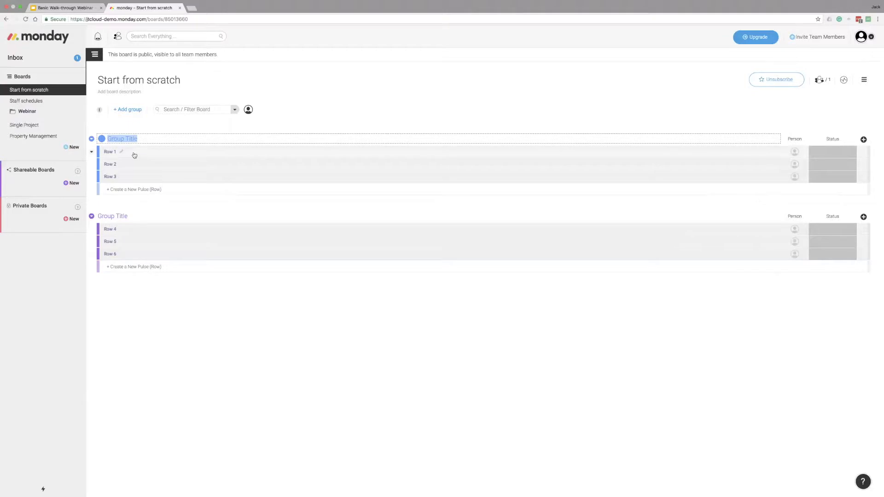
{"action": "left_click", "coordinate": [148, 154]}
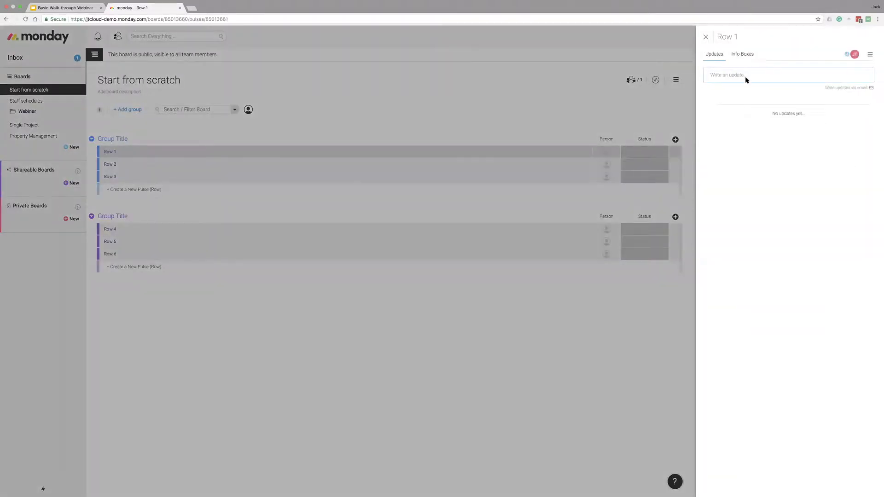
{"action": "left_click", "coordinate": [706, 37]}
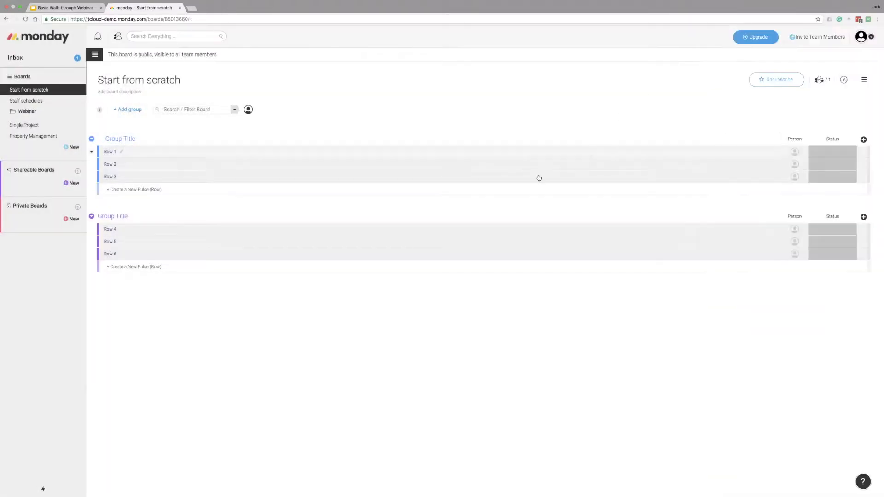
Step: Add a new row named "Row 4" to the first group of the Start from scratch board
{"action": "left_click", "coordinate": [157, 192]}
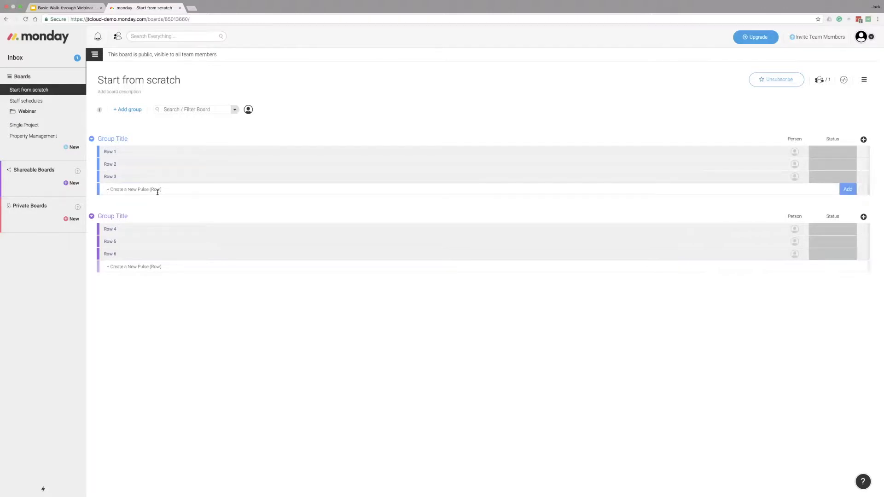
{"action": "type", "text": "Row 4"}
{"action": "key", "text": "Return"}
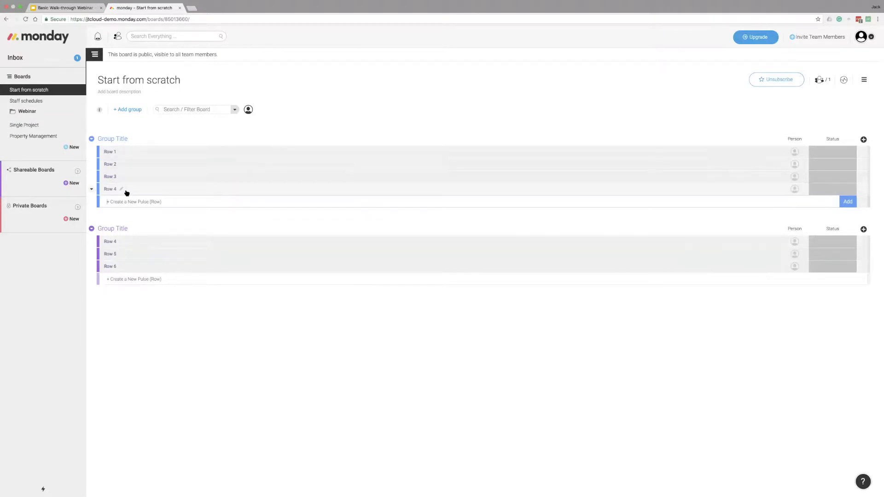
Step: Create a new board named "Happy Monday" under Boards
{"action": "left_click", "coordinate": [73, 148]}
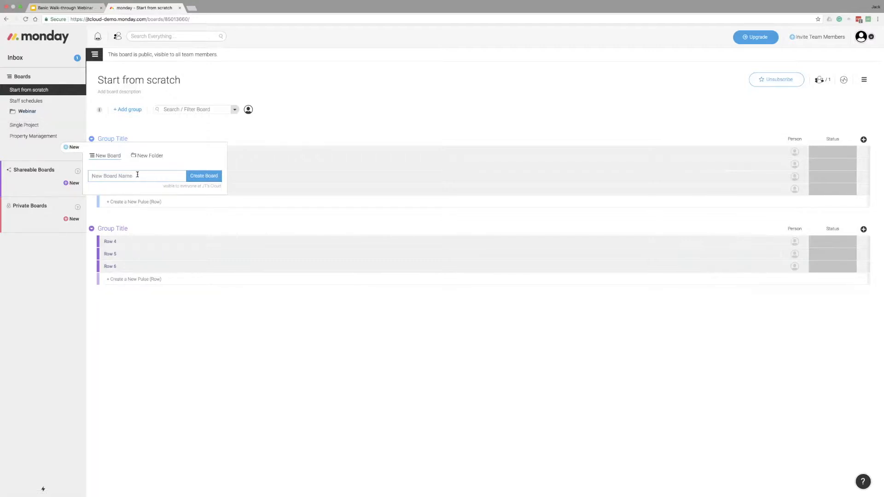
{"action": "type", "text": "Happy Monday"}
{"action": "key", "text": "Return"}
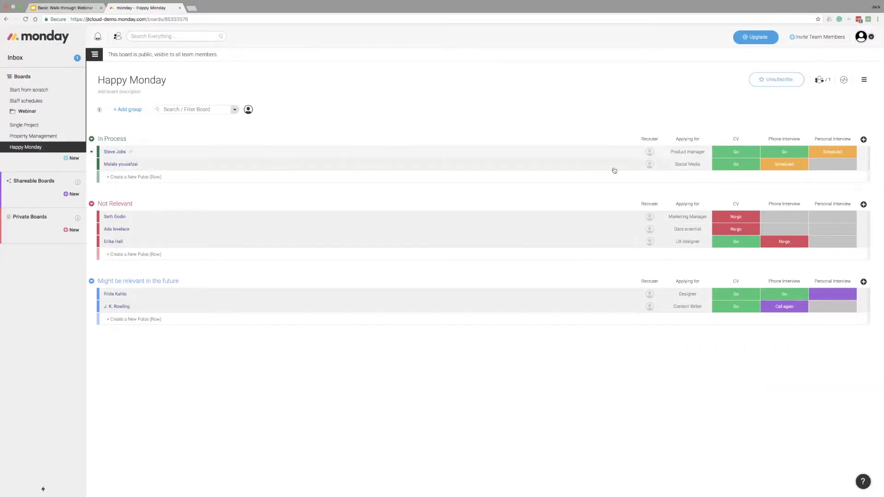
Step: Assign a team member as recruiter for the first In Process candidate and view that candidate's Personal Interview status options
{"action": "left_click", "coordinate": [650, 153]}
{"action": "left_click", "coordinate": [640, 195]}
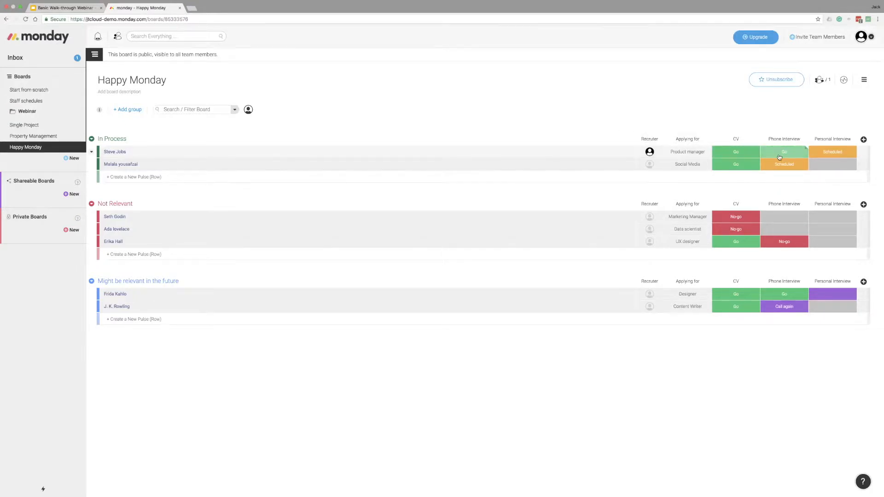
{"action": "left_click", "coordinate": [838, 153]}
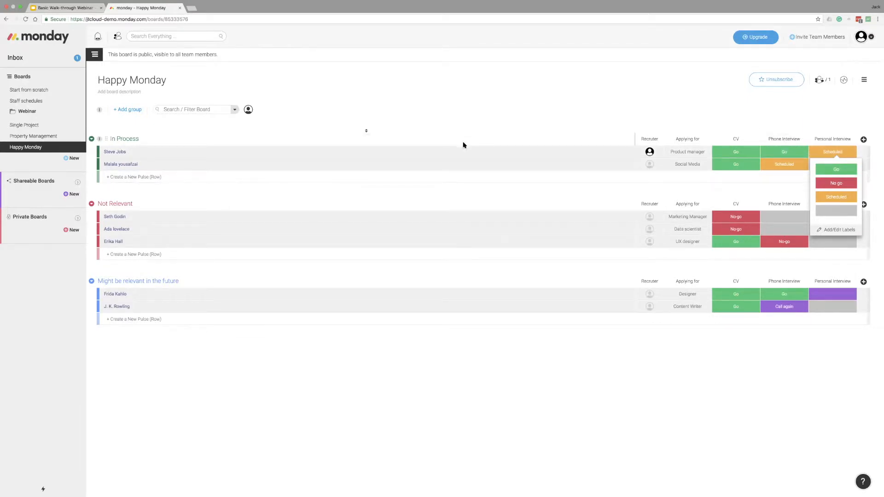
{"action": "left_click", "coordinate": [688, 106]}
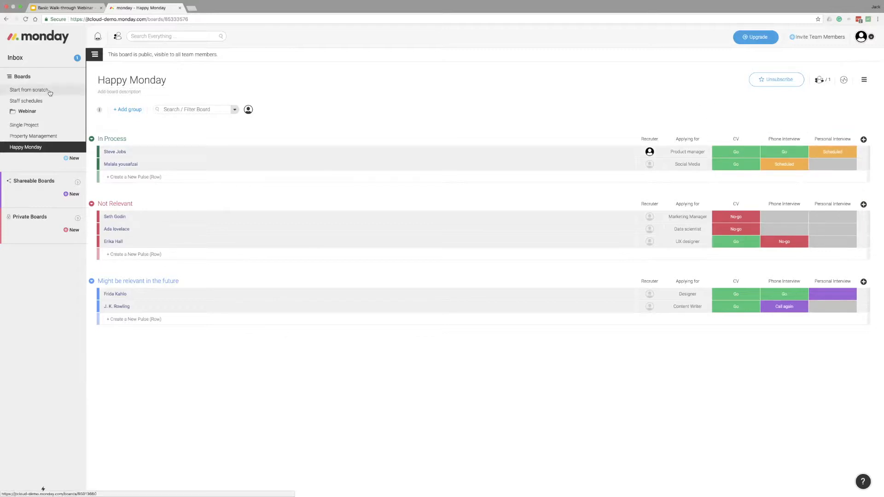
Step: Return to the Start from scratch board and assign the second listed team member to Row 1
{"action": "left_click", "coordinate": [28, 89]}
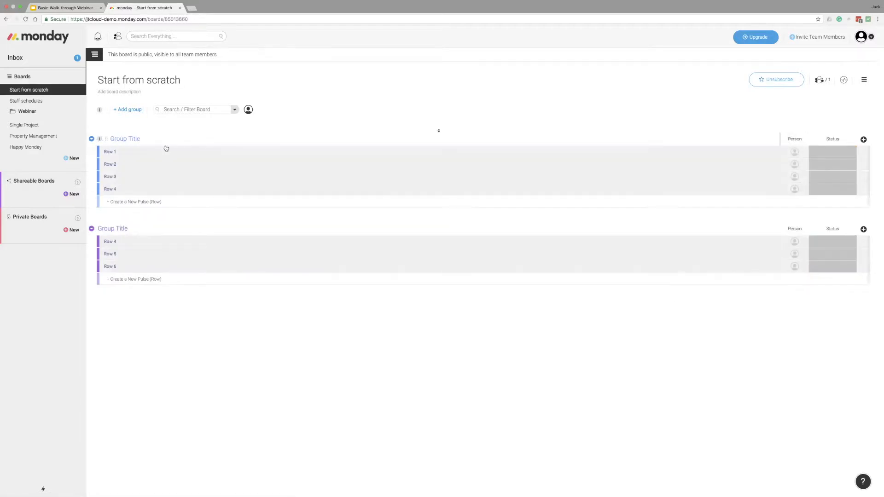
{"action": "left_click", "coordinate": [797, 152]}
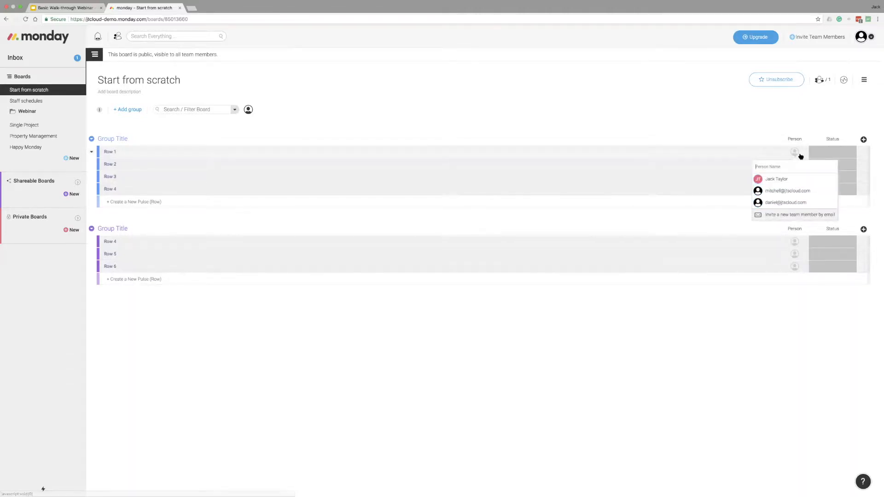
{"action": "left_click", "coordinate": [781, 192]}
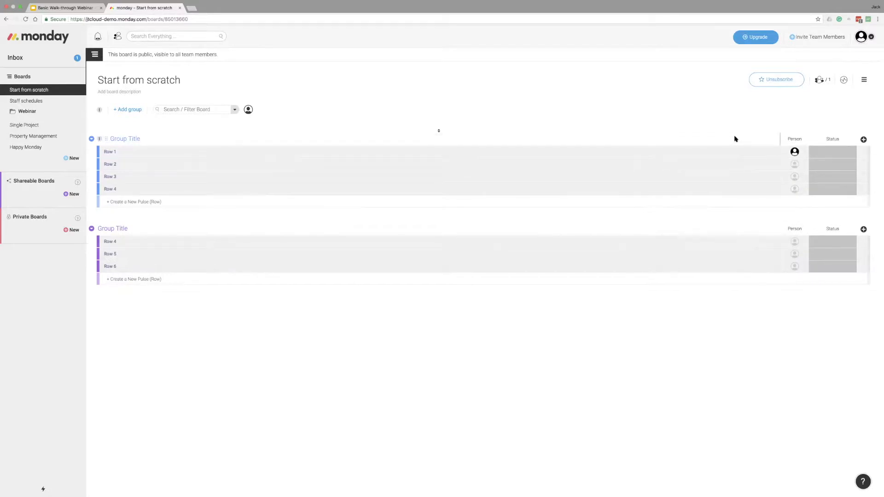
Step: Edit the Status column's labels and rename the orange "Working on it" label to "Happy"
{"action": "left_click", "coordinate": [843, 152]}
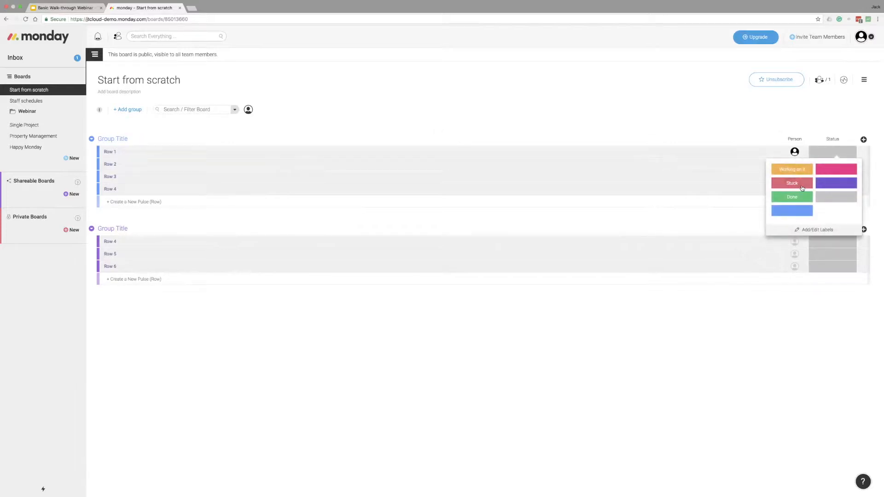
{"action": "left_click", "coordinate": [814, 230]}
{"action": "left_click", "coordinate": [793, 171]}
{"action": "type", "text": "Do"}
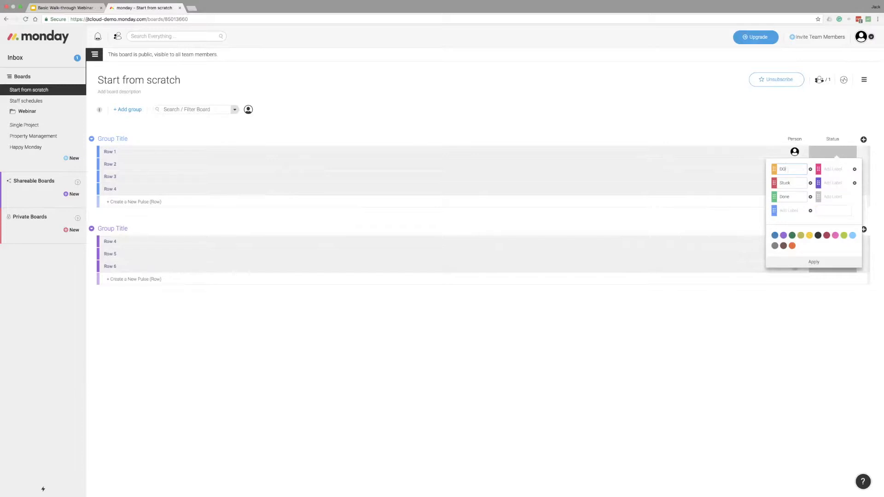
{"action": "key", "text": "BackSpace"}
{"action": "key", "text": "BackSpace"}
{"action": "key", "text": "BackSpace"}
{"action": "type", "text": "Happy"}
Step: Rename the Stuck label to "No happy" and the Done label to "Excited", and move Excited to the top of the labels
{"action": "key", "text": "Tab"}
{"action": "type", "text": "No happy"}
{"action": "key", "text": "Tab"}
{"action": "type", "text": "Exicen"}
{"action": "key", "text": "BackSpace"}
{"action": "key", "text": "BackSpace"}
{"action": "key", "text": "BackSpace"}
{"action": "key", "text": "BackSpace"}
{"action": "left_click_drag", "start_coordinate": [773, 196], "coordinate": [775, 166]}
Step: Rename the Status column to "Enjoy", and set Row 1 to Excited and Row 2 to No happy
{"action": "left_click", "coordinate": [833, 139]}
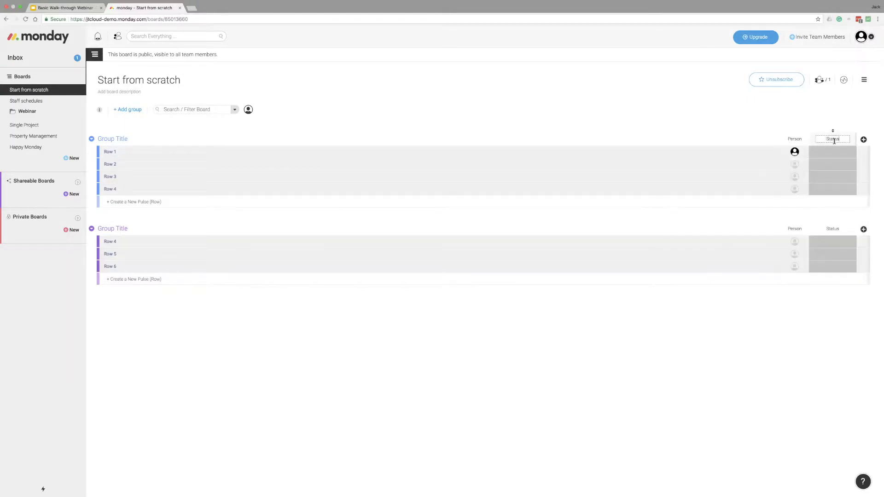
{"action": "type", "text": "Enjoy"}
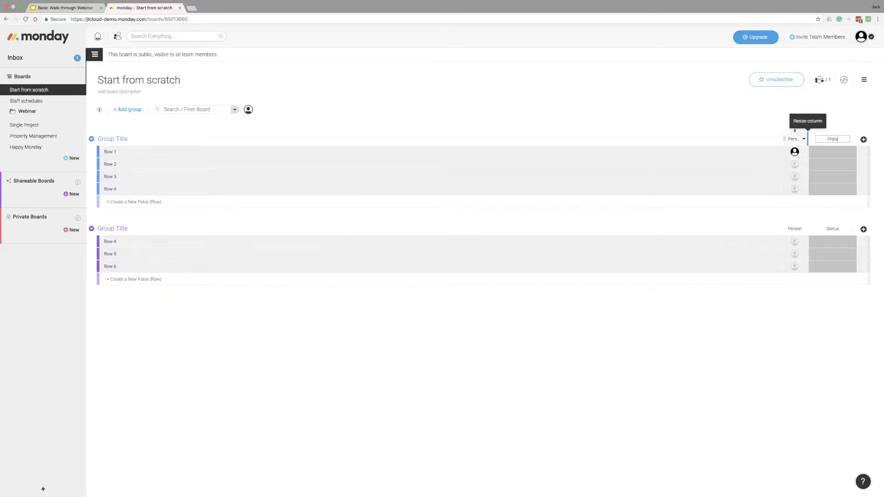
{"action": "left_click", "coordinate": [829, 153]}
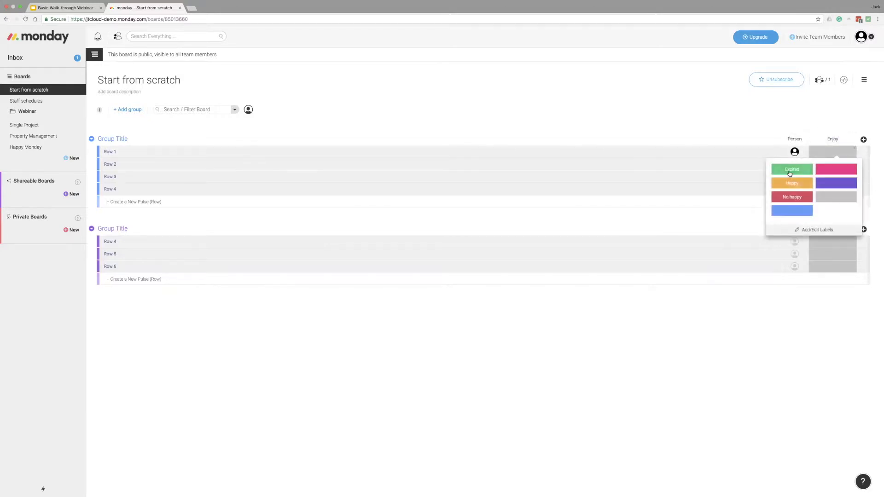
{"action": "left_click", "coordinate": [792, 170]}
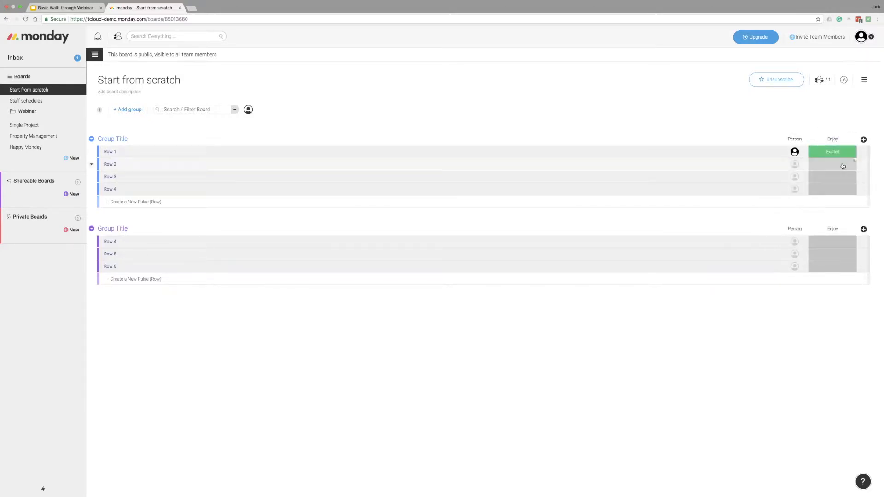
{"action": "left_click", "coordinate": [842, 165]}
{"action": "left_click", "coordinate": [799, 210]}
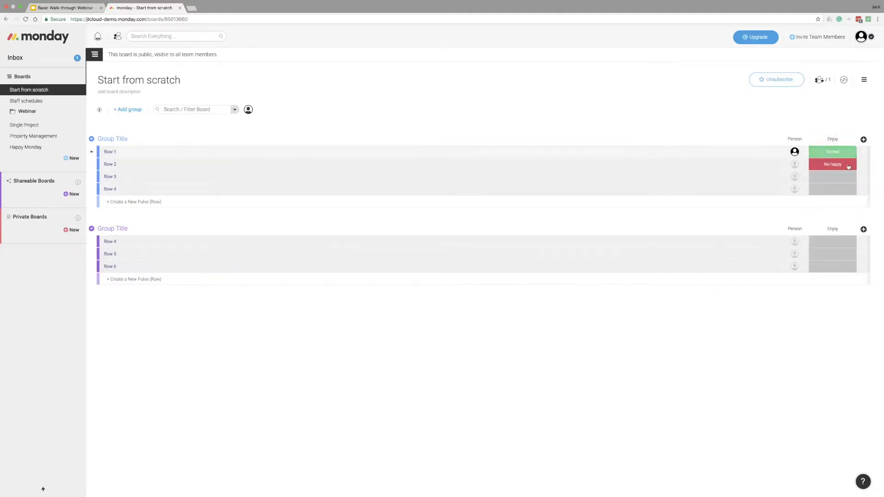
Step: Add another Status column to the board and set Row 1 to Done in it
{"action": "left_click", "coordinate": [865, 139]}
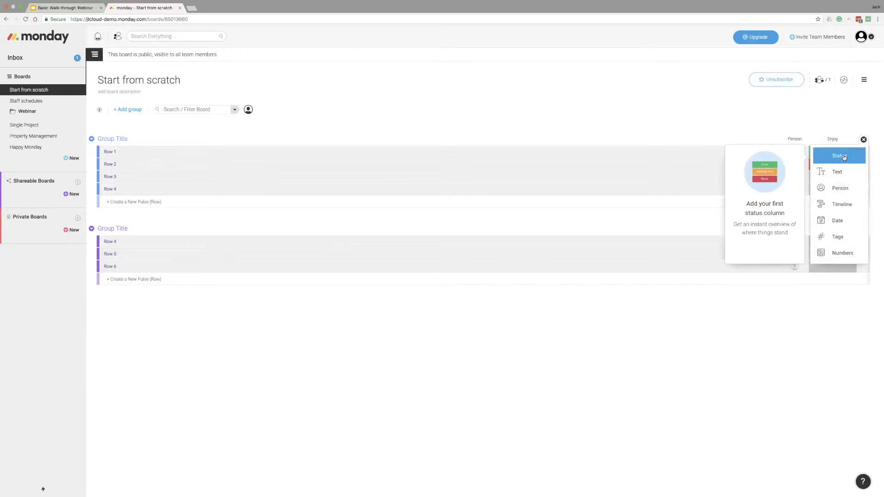
{"action": "left_click", "coordinate": [836, 153]}
{"action": "left_click", "coordinate": [832, 152]}
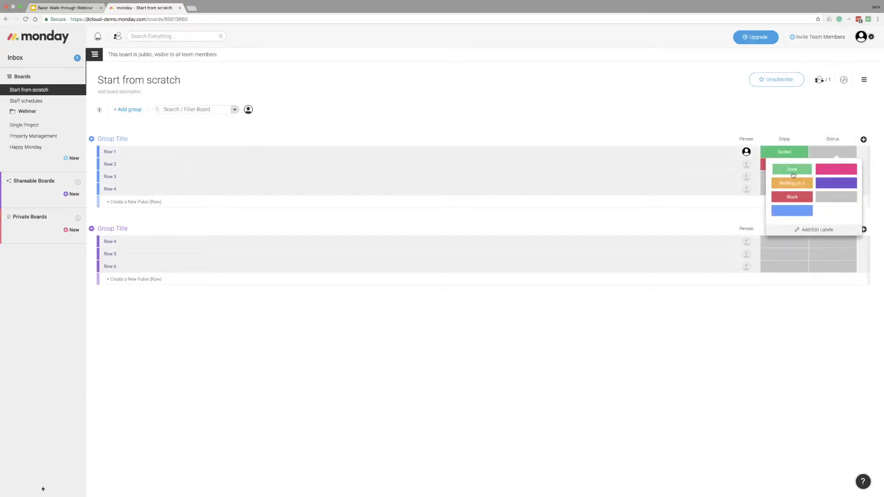
{"action": "left_click", "coordinate": [793, 175]}
Step: Rename the second Status column to "Clean", and set Row 2 to Stuck and Row 3 to Working on it
{"action": "left_click", "coordinate": [831, 139]}
{"action": "type", "text": "Clean"}
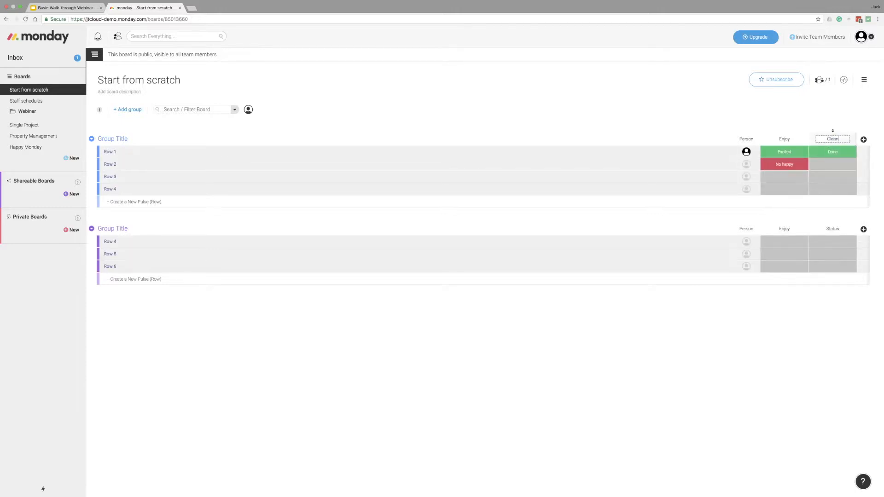
{"action": "key", "text": "Return"}
{"action": "left_click", "coordinate": [833, 164]}
{"action": "left_click", "coordinate": [792, 210]}
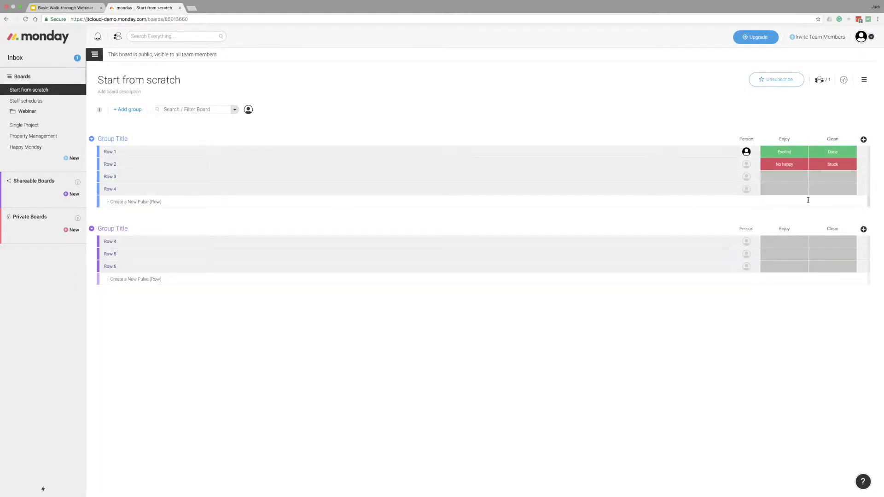
{"action": "left_click", "coordinate": [840, 181]}
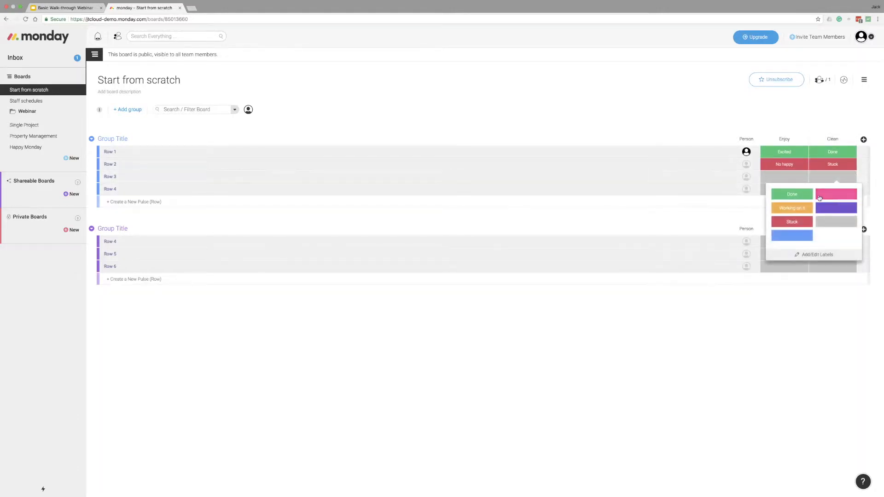
{"action": "left_click", "coordinate": [803, 208]}
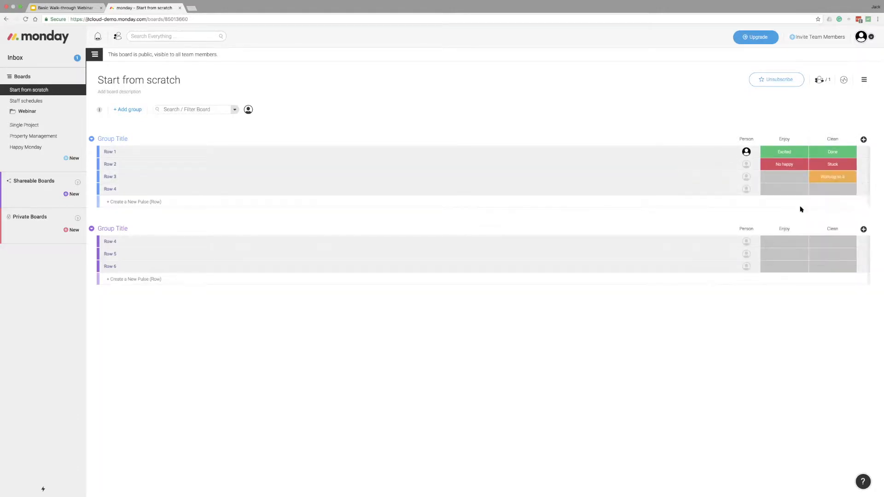
Step: Add a Text column to the board and insert a check mark icon and a cross icon in Row 1's cell
{"action": "left_click", "coordinate": [864, 140]}
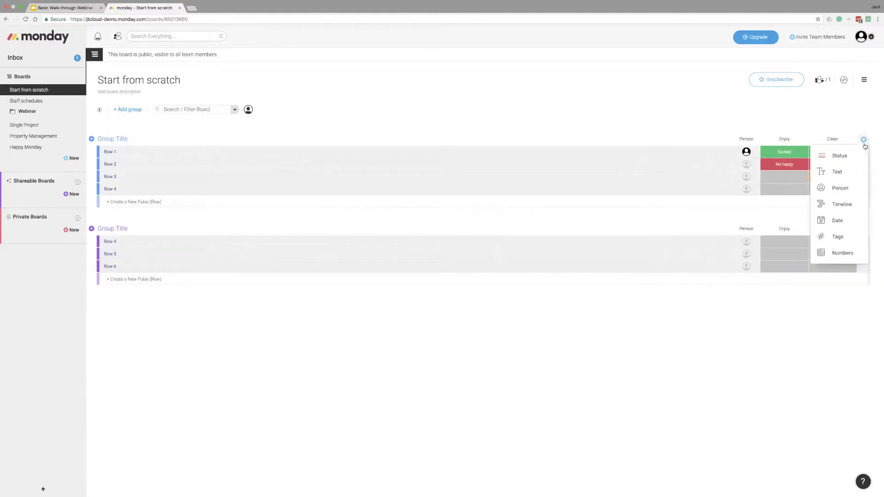
{"action": "left_click", "coordinate": [850, 170]}
{"action": "left_click", "coordinate": [838, 151]}
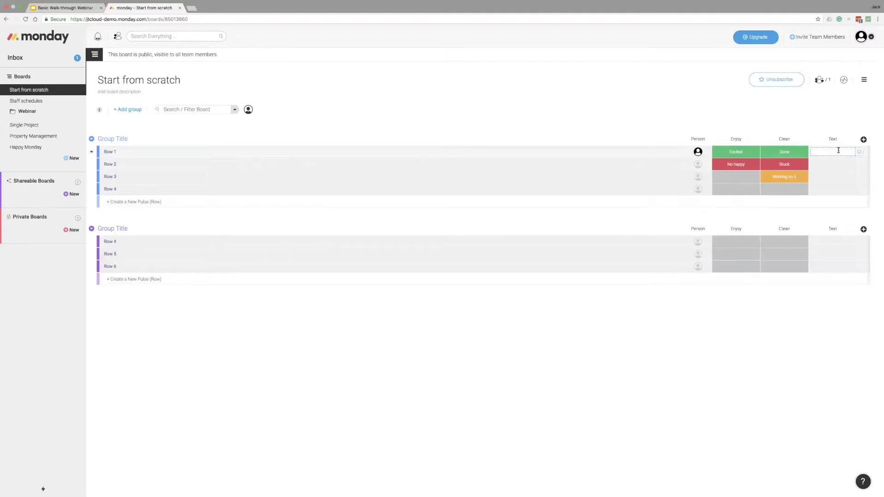
{"action": "left_click", "coordinate": [859, 152]}
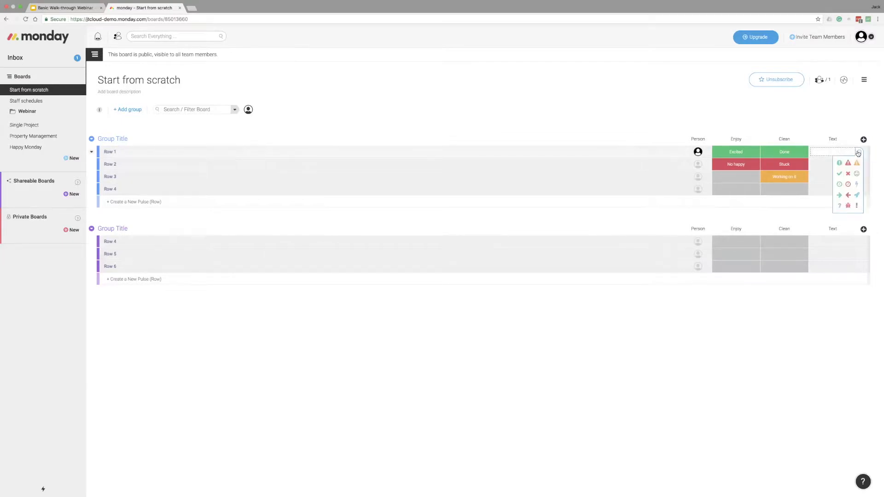
{"action": "left_click", "coordinate": [841, 174]}
{"action": "left_click", "coordinate": [849, 175]}
{"action": "key", "text": "Return"}
Step: Try to replace the icons in Row 1's Text cell with 123
{"action": "left_click", "coordinate": [845, 151]}
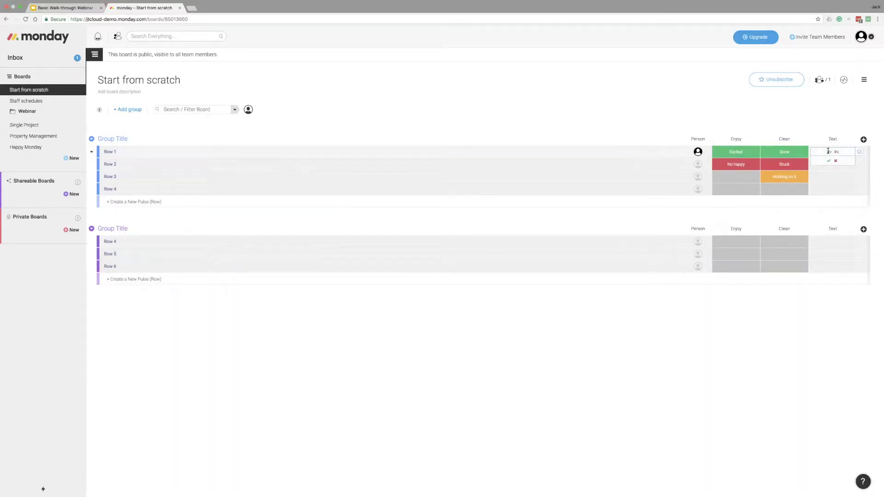
{"action": "left_click_drag", "start_coordinate": [828, 151], "coordinate": [809, 153]}
{"action": "key", "text": "BackSpace"}
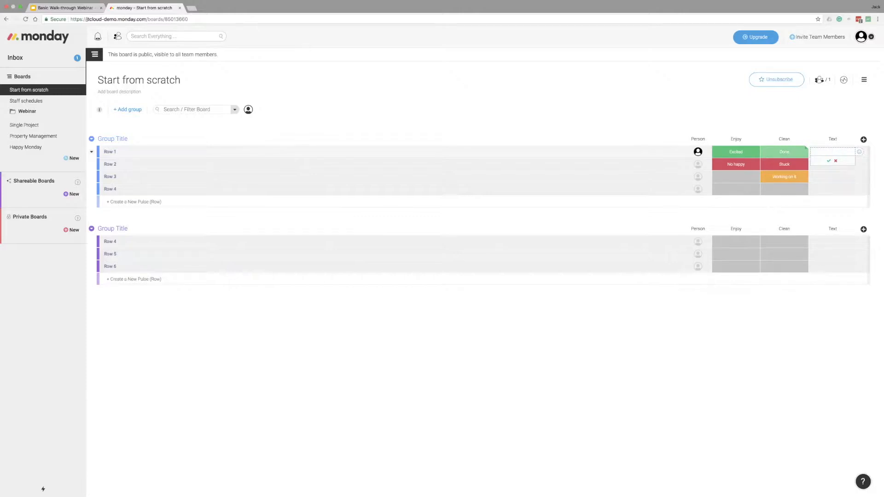
{"action": "type", "text": "123"}
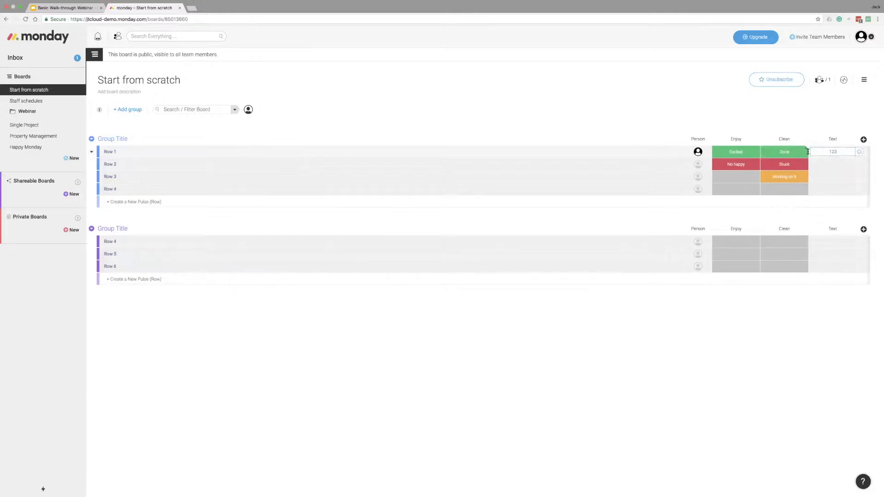
{"action": "left_click", "coordinate": [834, 162]}
{"action": "left_click", "coordinate": [846, 150]}
{"action": "left_click", "coordinate": [849, 139]}
Step: Enter "Search" as Row 2's value in the Text column
{"action": "left_click", "coordinate": [841, 161]}
{"action": "type", "text": "Search"}
{"action": "key", "text": "Return"}
Step: Add a Timeline column to the board and place Row 1 on the timeline at Mar 27–30
{"action": "left_click", "coordinate": [864, 140]}
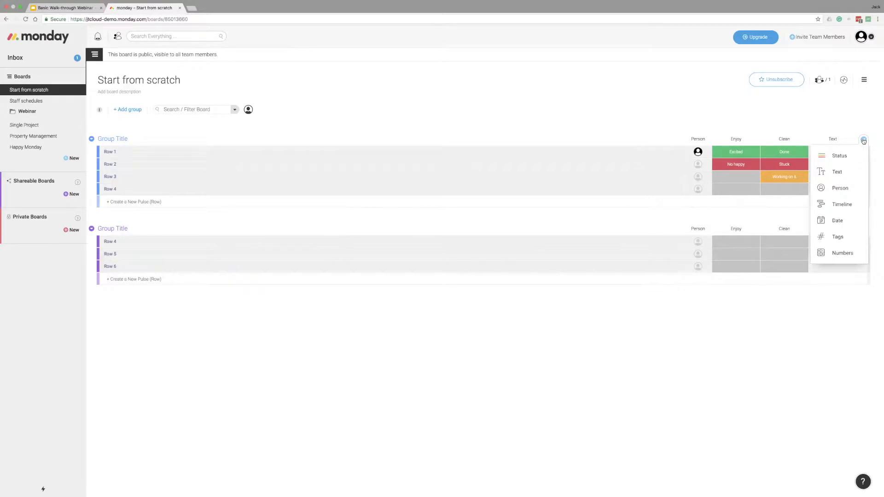
{"action": "left_click", "coordinate": [854, 203]}
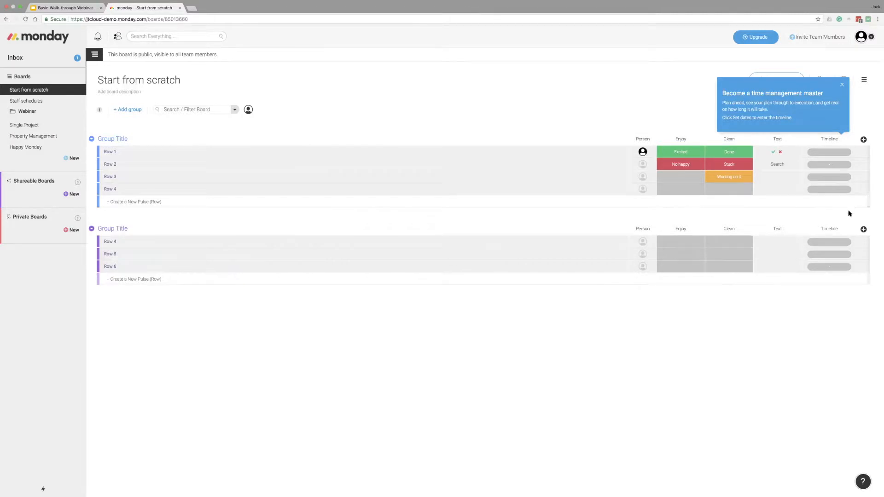
{"action": "left_click", "coordinate": [834, 152]}
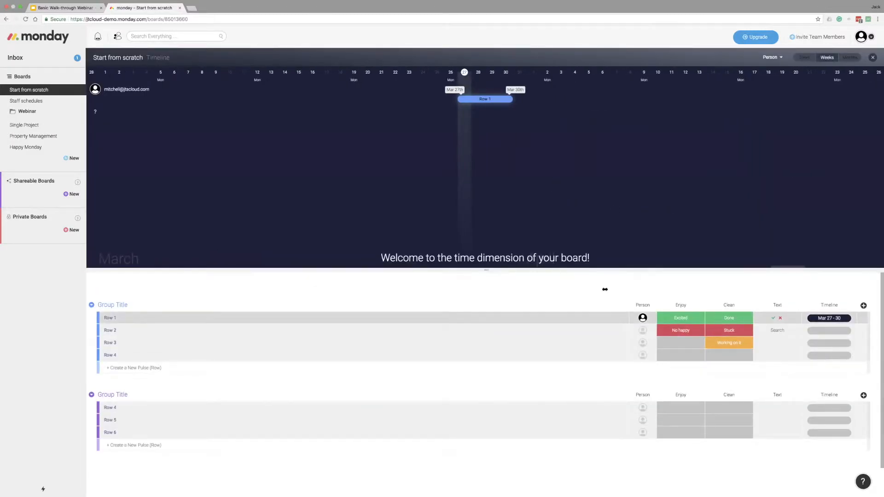
Step: Assign Row 1's person to Row 3 as well, and assign the other team member to Row 2
{"action": "left_click", "coordinate": [642, 342]}
{"action": "left_click", "coordinate": [627, 386]}
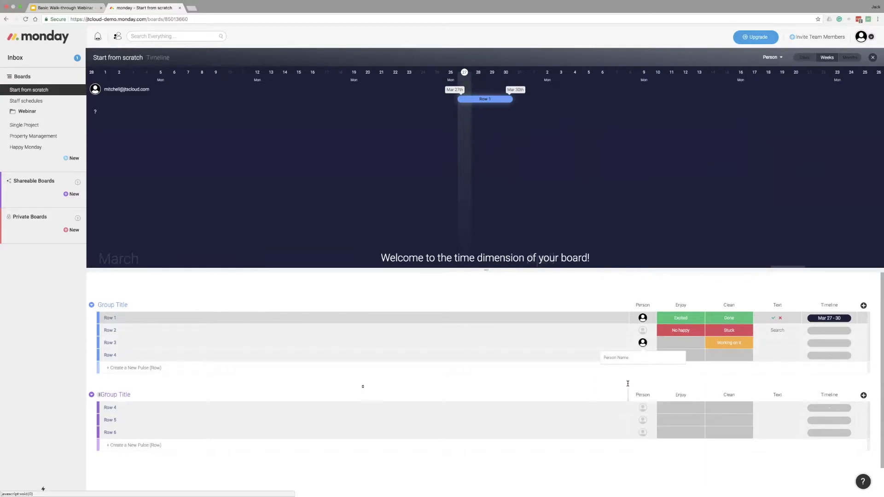
{"action": "left_click", "coordinate": [643, 330]}
{"action": "left_click", "coordinate": [624, 358]}
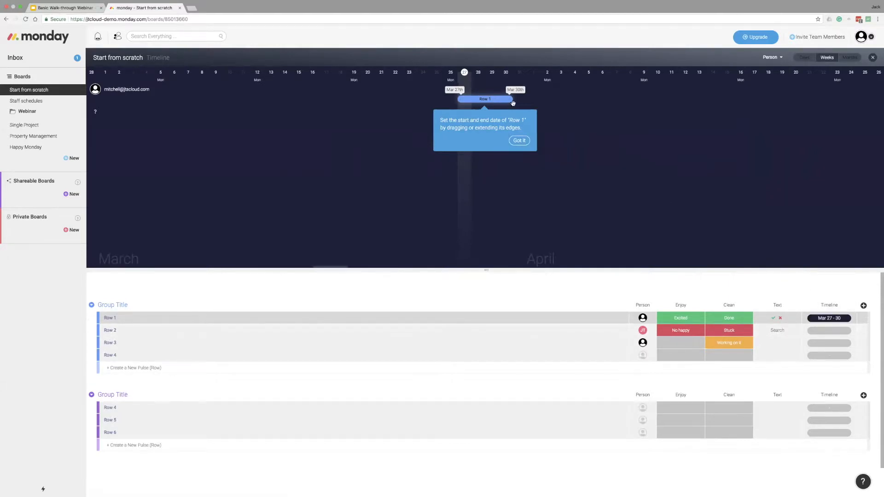
Step: Extend Row 1's timeline bar to Apr 3, and place Row 2 on the timeline at Apr 1–4
{"action": "left_click_drag", "start_coordinate": [505, 101], "coordinate": [568, 100]}
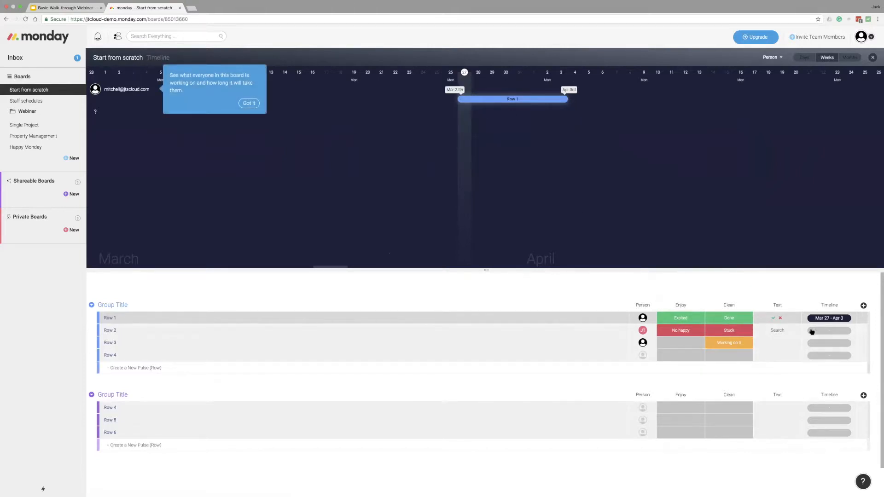
{"action": "left_click", "coordinate": [828, 329]}
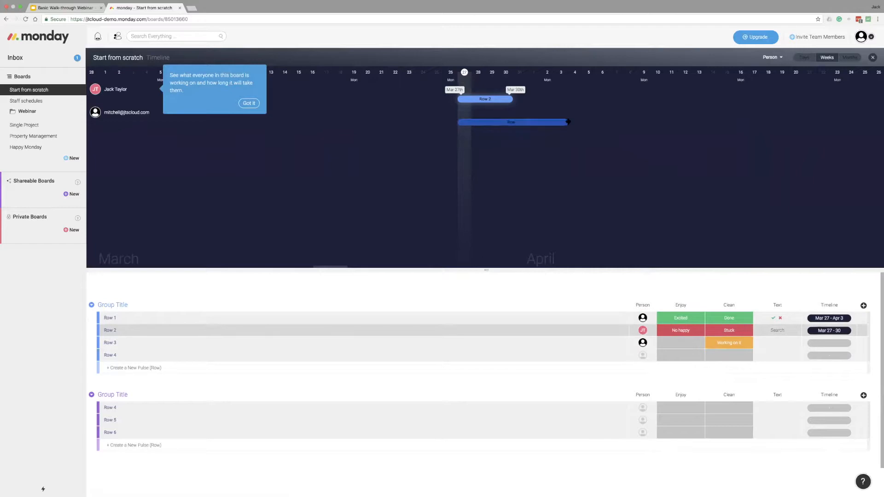
{"action": "left_click_drag", "start_coordinate": [478, 98], "coordinate": [551, 99]}
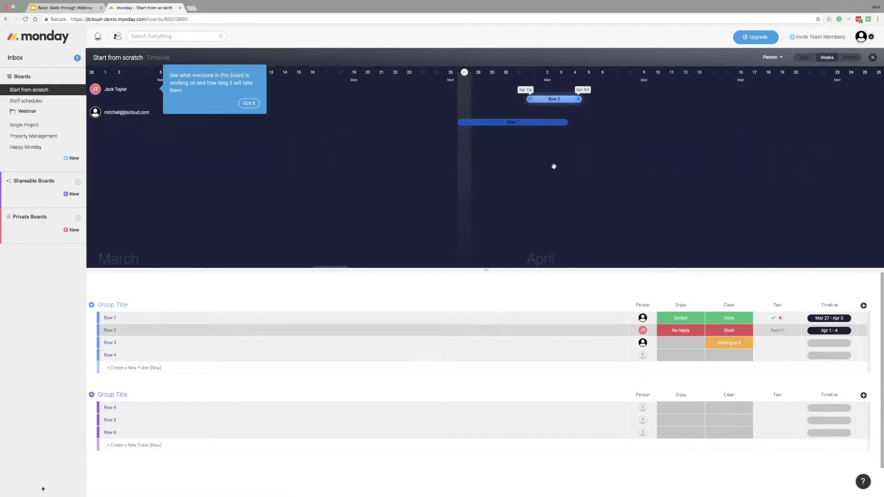
{"action": "left_click", "coordinate": [249, 104]}
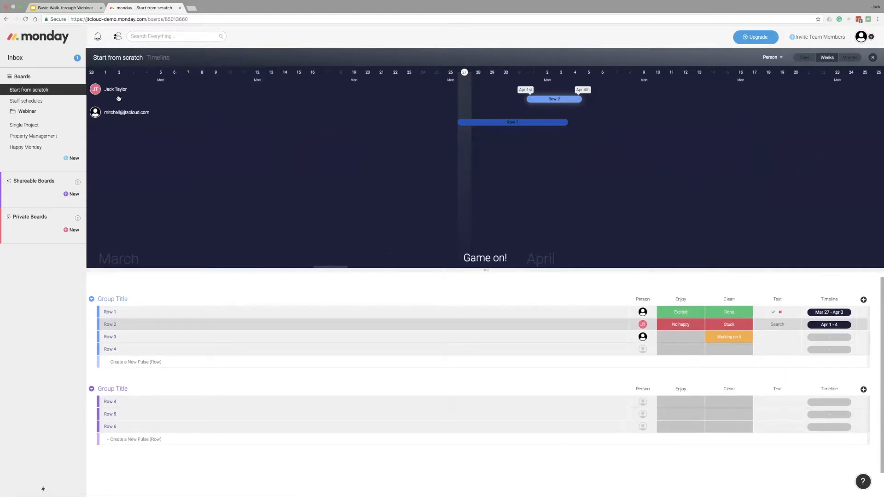
Step: Group the timeline by the Enjoy status column, and switch the grouping to the Clean column
{"action": "left_click", "coordinate": [780, 58]}
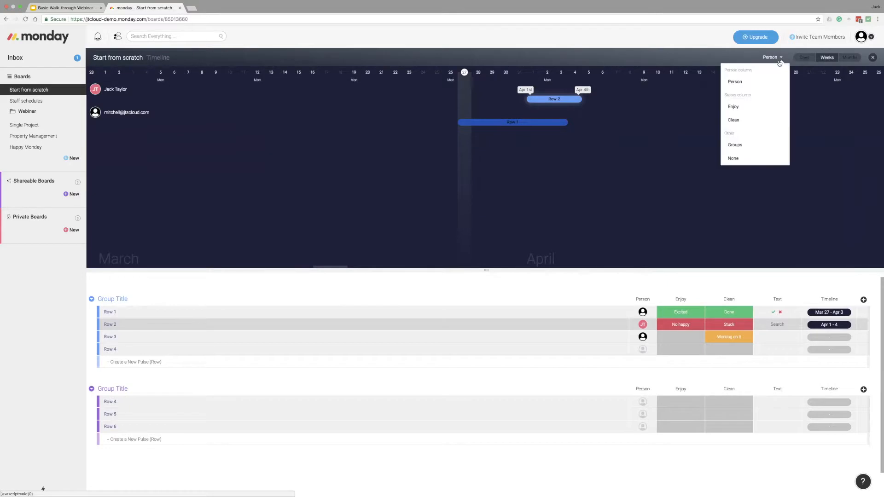
{"action": "left_click", "coordinate": [762, 108]}
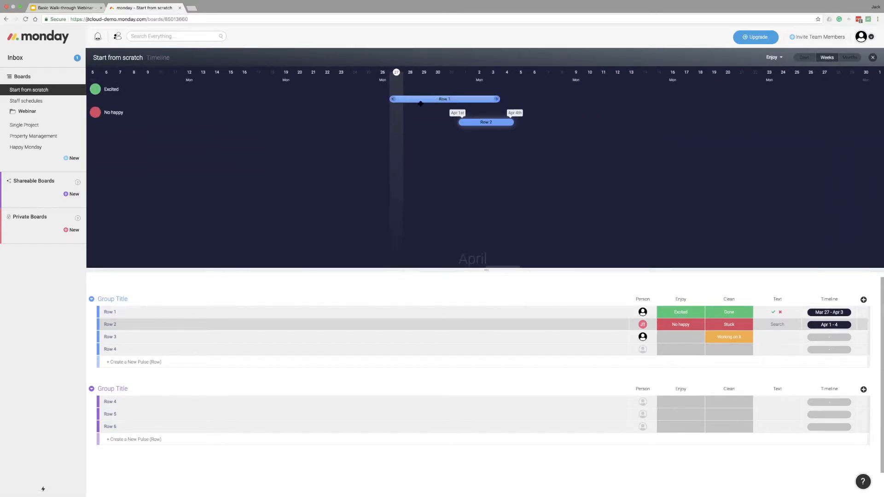
{"action": "left_click", "coordinate": [772, 56]}
{"action": "left_click", "coordinate": [749, 121]}
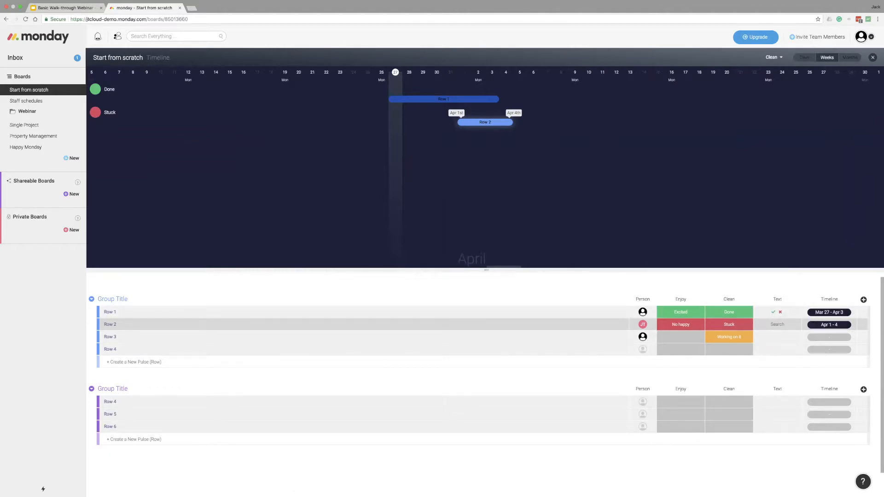
Step: Add a Date column named "Due Date" and set Row 1's due date to March 30, 2018
{"action": "left_click", "coordinate": [864, 300]}
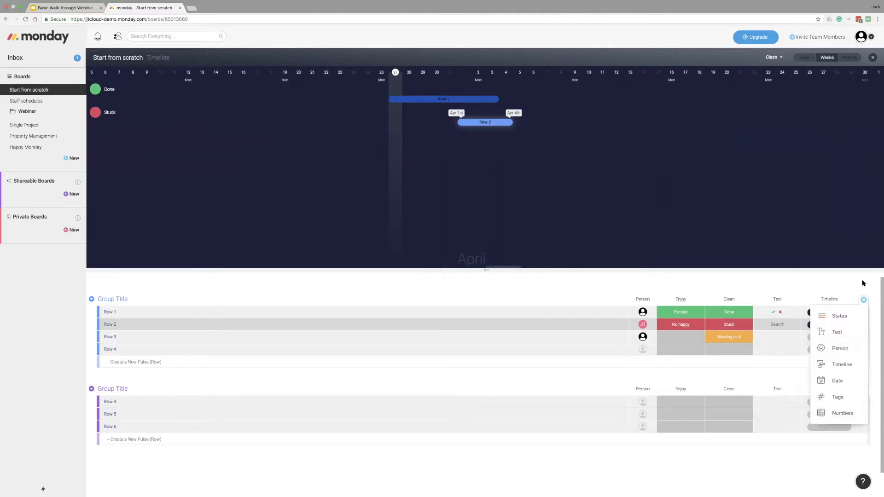
{"action": "left_click", "coordinate": [852, 379]}
{"action": "left_click", "coordinate": [832, 298]}
{"action": "type", "text": "Due Date"}
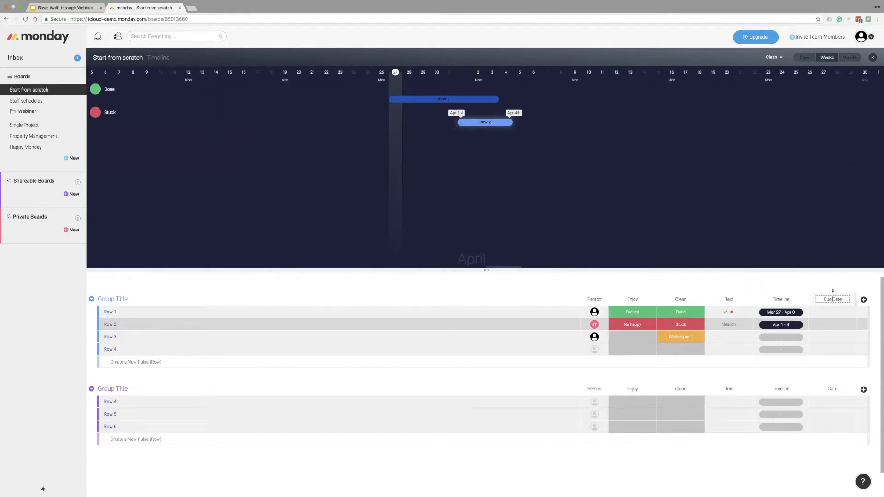
{"action": "left_click", "coordinate": [833, 314]}
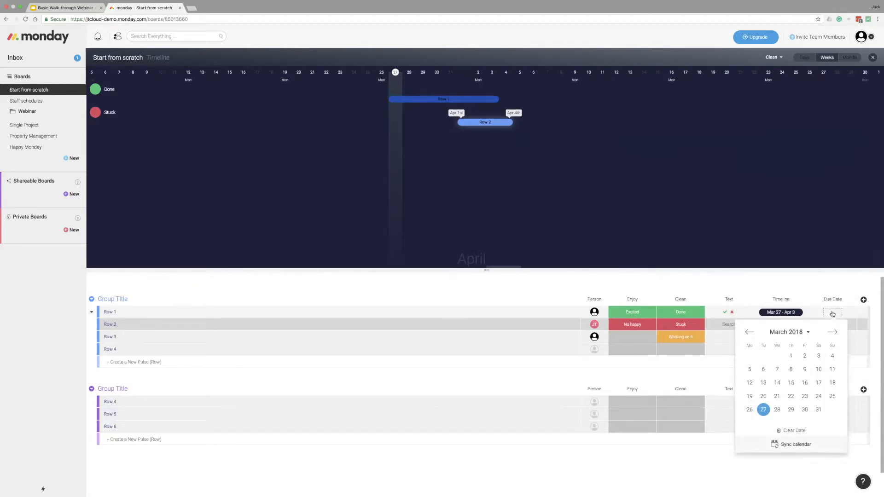
{"action": "left_click", "coordinate": [805, 409]}
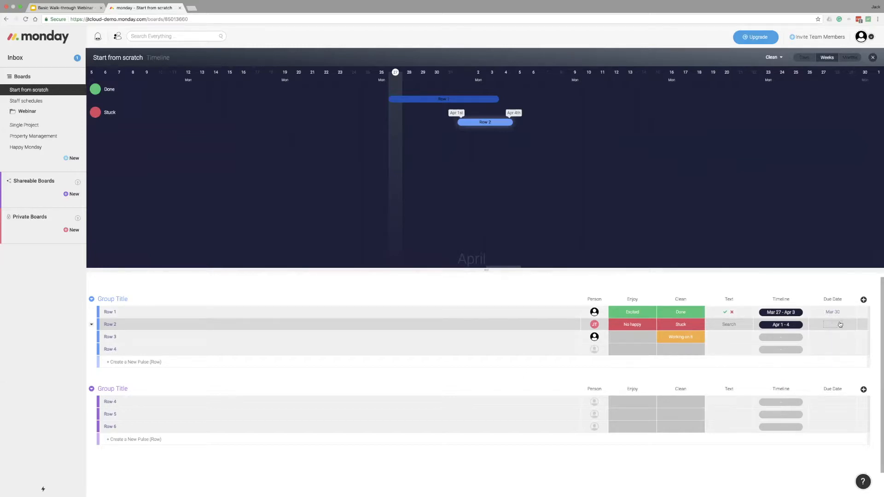
Step: Add a Tags column to the board, and create the tag JT for Row 1 and the tag 100 for Row 2
{"action": "left_click", "coordinate": [863, 300]}
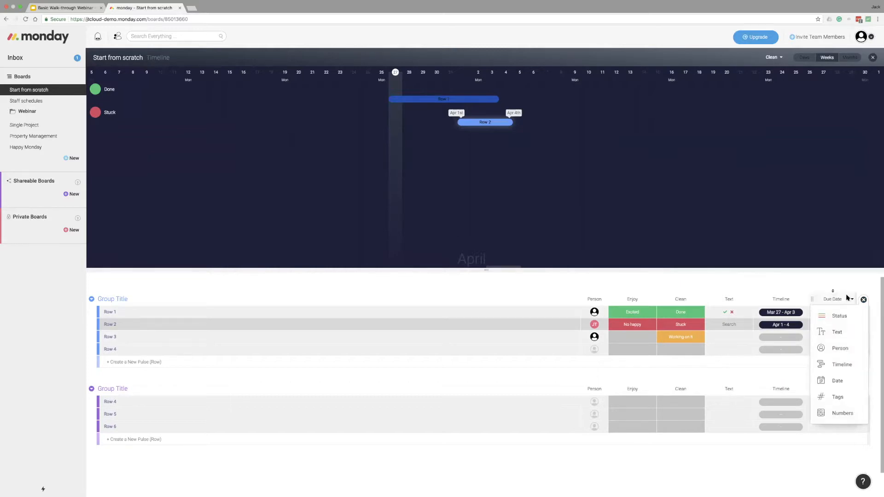
{"action": "left_click", "coordinate": [837, 397]}
{"action": "left_click", "coordinate": [835, 315]}
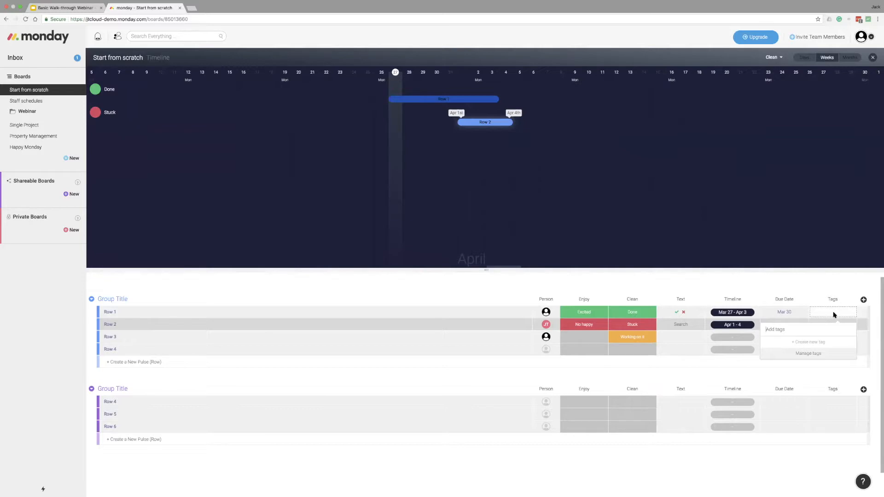
{"action": "type", "text": "JT"}
{"action": "key", "text": "Return"}
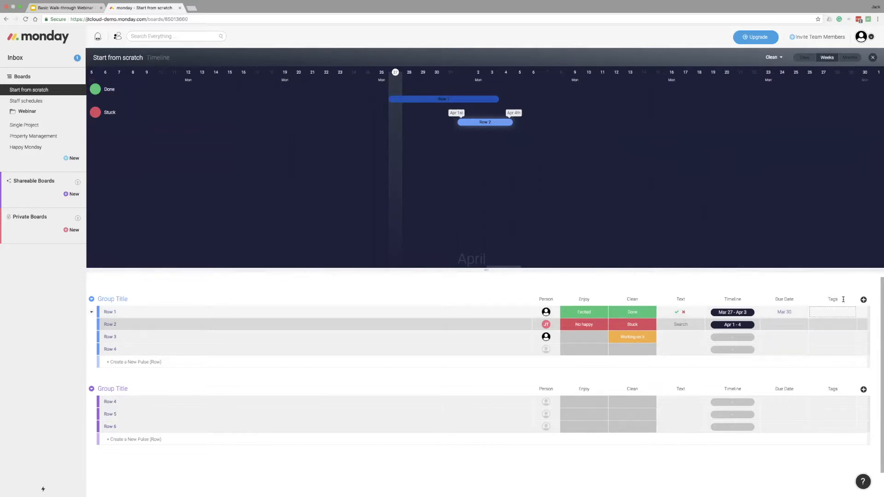
{"action": "left_click", "coordinate": [834, 326]}
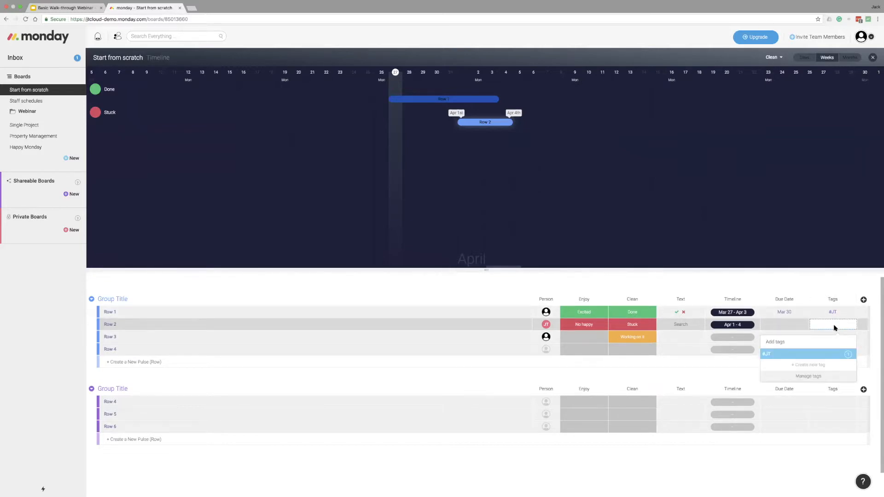
{"action": "type", "text": "1090"}
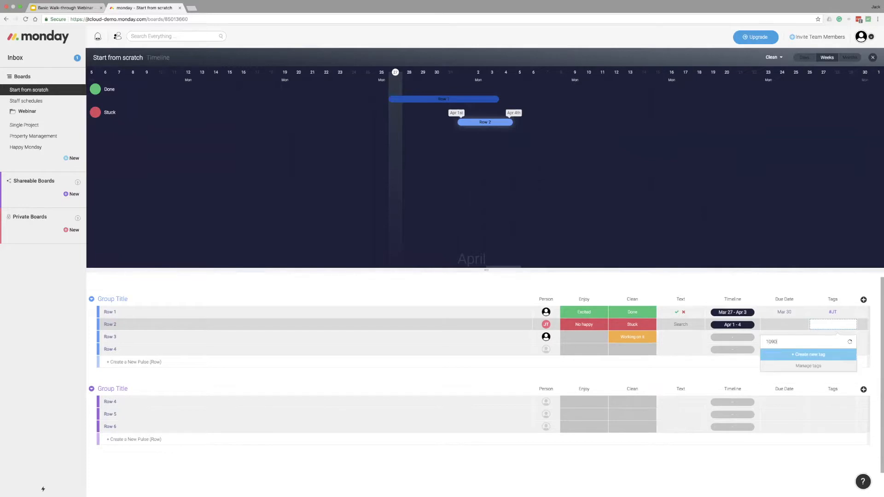
{"action": "key", "text": "Return"}
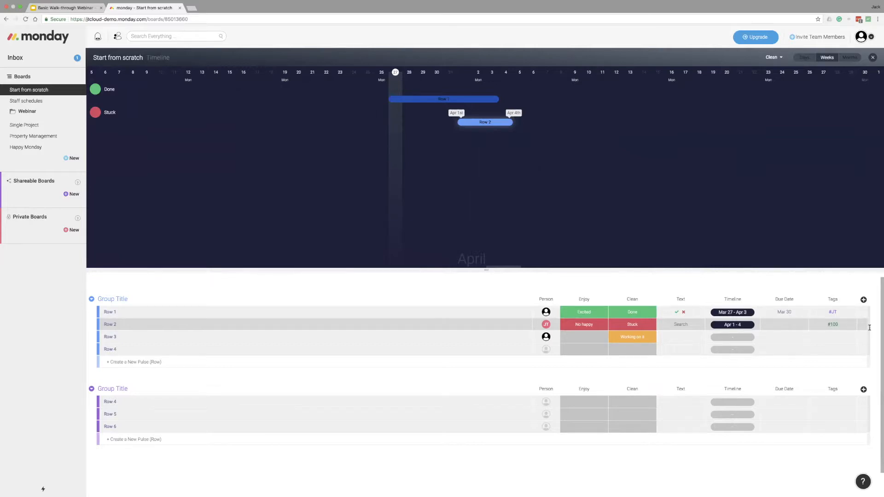
Step: Add a Numbers column to the board and enter 20 for Row 1
{"action": "left_click", "coordinate": [863, 299]}
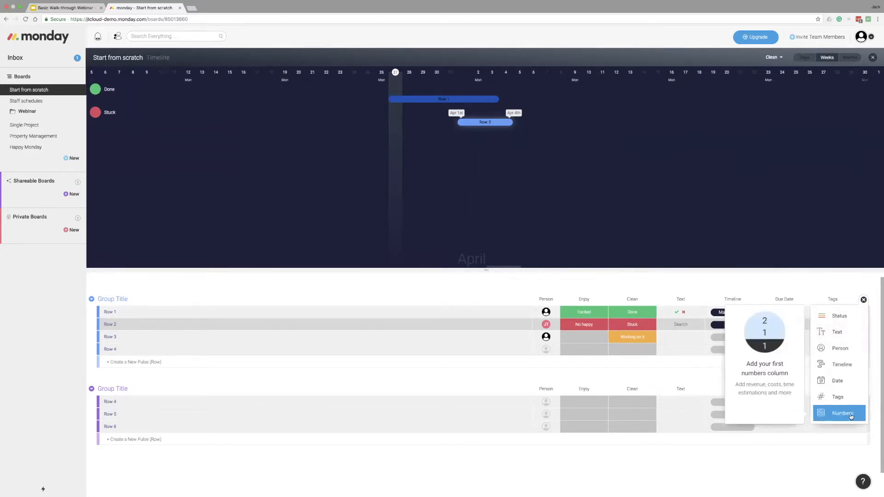
{"action": "left_click", "coordinate": [845, 413]}
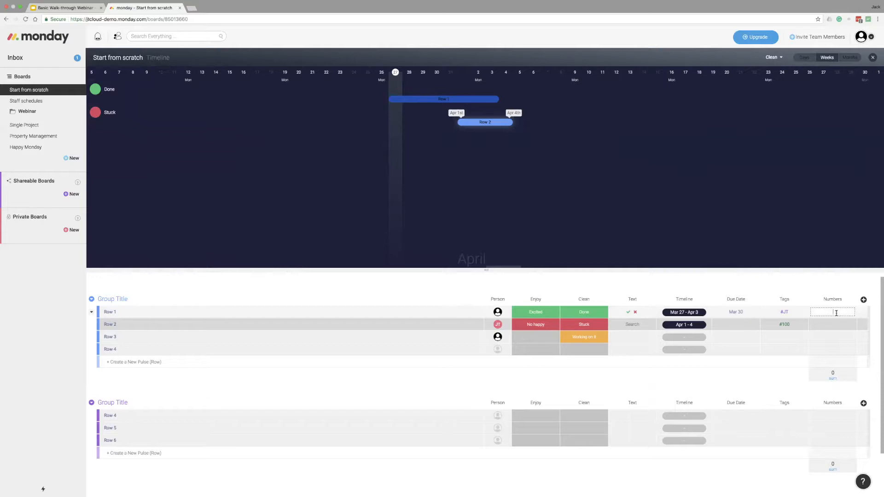
{"action": "type", "text": "20"}
{"action": "left_click", "coordinate": [812, 297]}
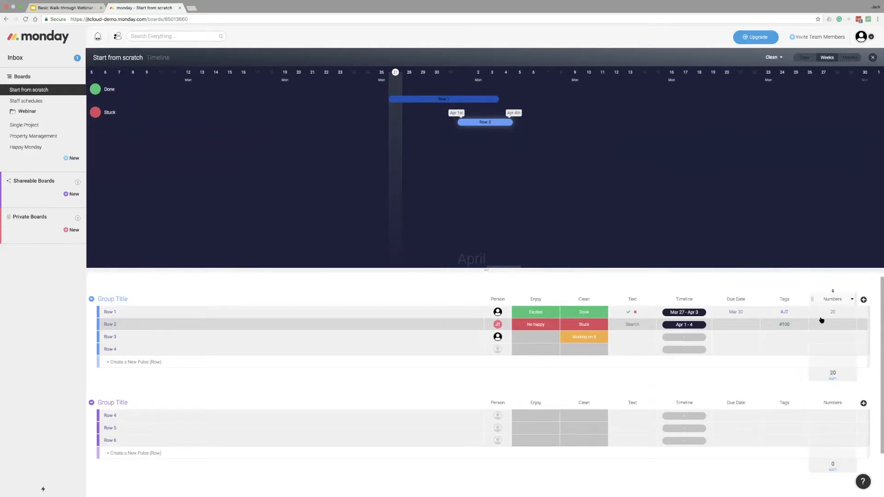
Step: Set the Numbers column's unit to $ and place the symbol to the left of the value
{"action": "left_click", "coordinate": [837, 379]}
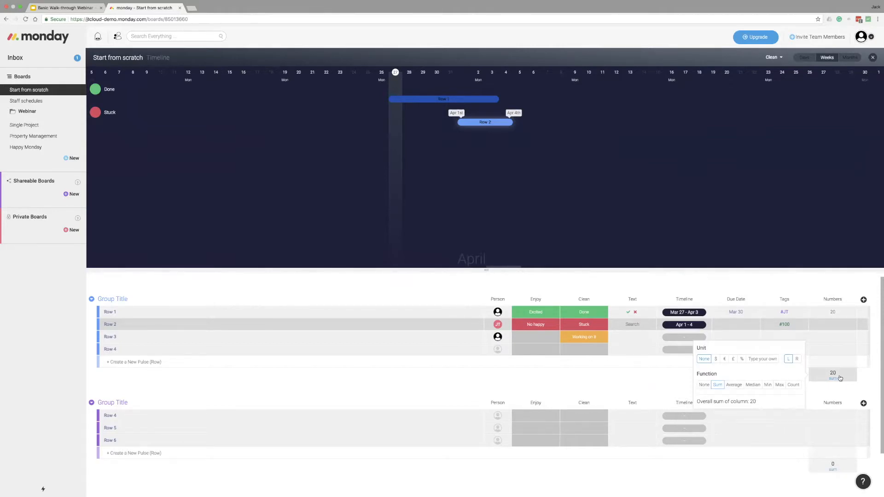
{"action": "left_click", "coordinate": [716, 358]}
{"action": "left_click", "coordinate": [760, 360]}
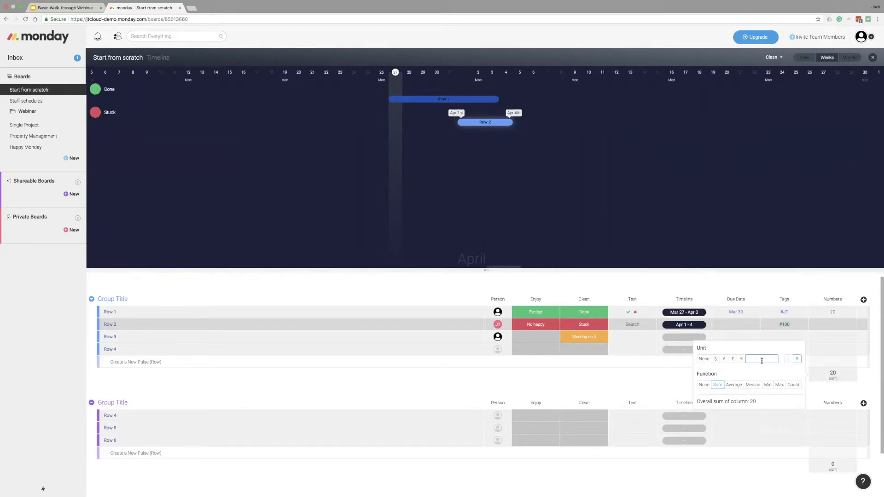
{"action": "left_click", "coordinate": [715, 359]}
{"action": "left_click", "coordinate": [788, 359]}
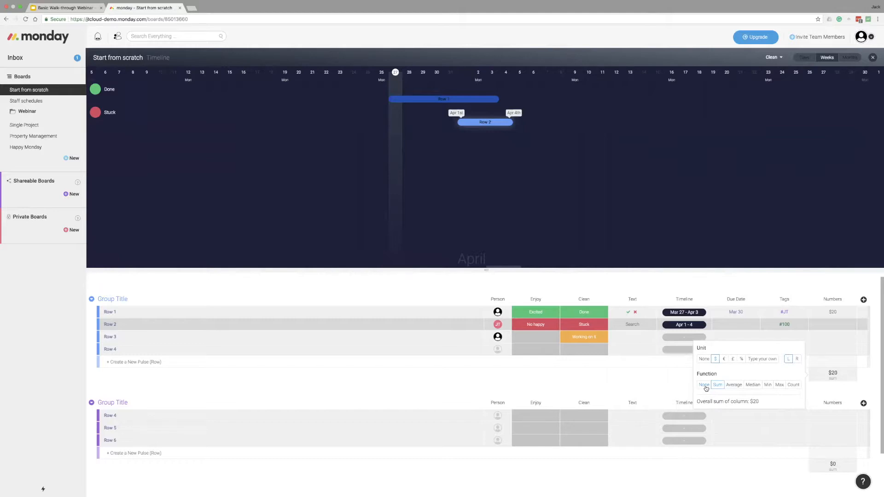
Step: Try the Numbers column's summary functions, including Average, Sum, Median, Min and Count, and set it to Max
{"action": "left_click", "coordinate": [731, 386]}
{"action": "left_click", "coordinate": [718, 386]}
{"action": "left_click", "coordinate": [762, 386]}
{"action": "left_click", "coordinate": [768, 385]}
{"action": "left_click", "coordinate": [788, 386]}
{"action": "left_click", "coordinate": [778, 385]}
{"action": "left_click", "coordinate": [823, 376]}
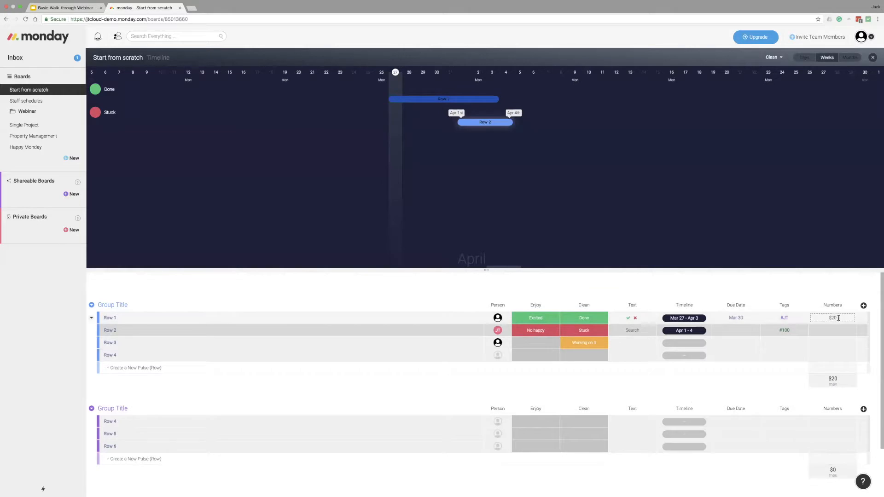
Step: Look over the board's groups and show the list of column types that can be added
{"action": "scroll", "coordinate": [811, 318], "scroll_direction": "down", "scroll_amount": 2}
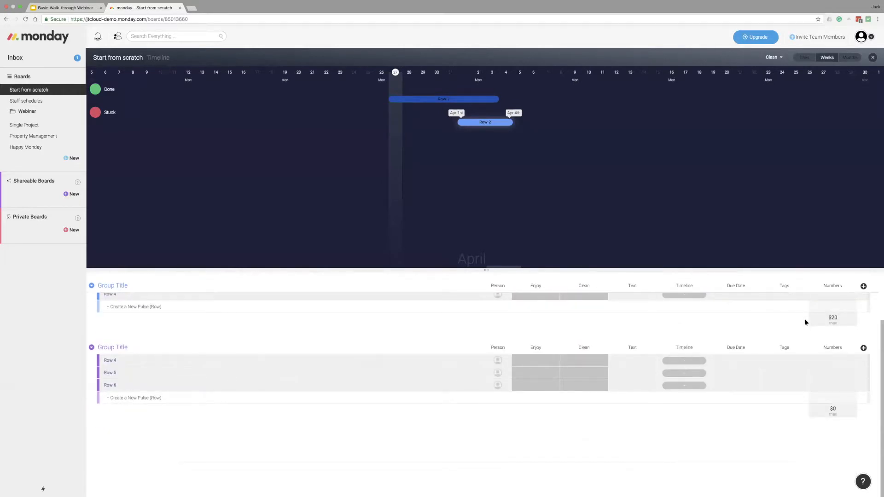
{"action": "scroll", "coordinate": [803, 320], "scroll_direction": "up", "scroll_amount": 2}
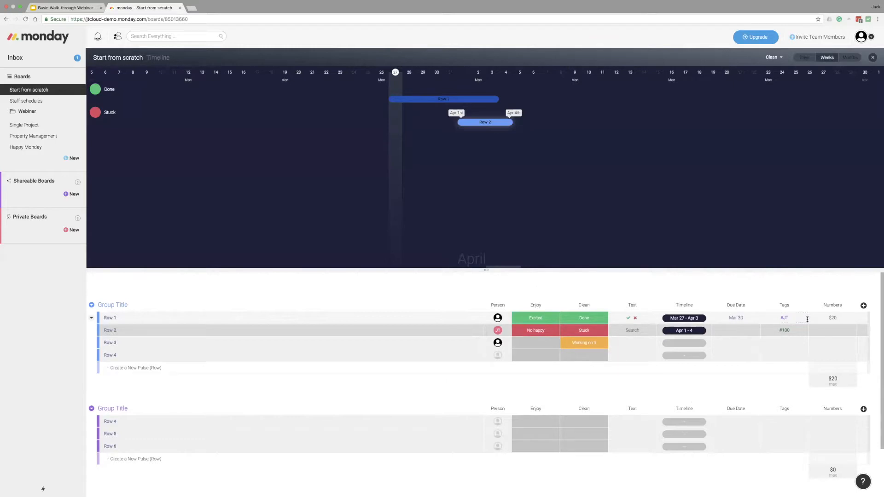
{"action": "left_click", "coordinate": [864, 307]}
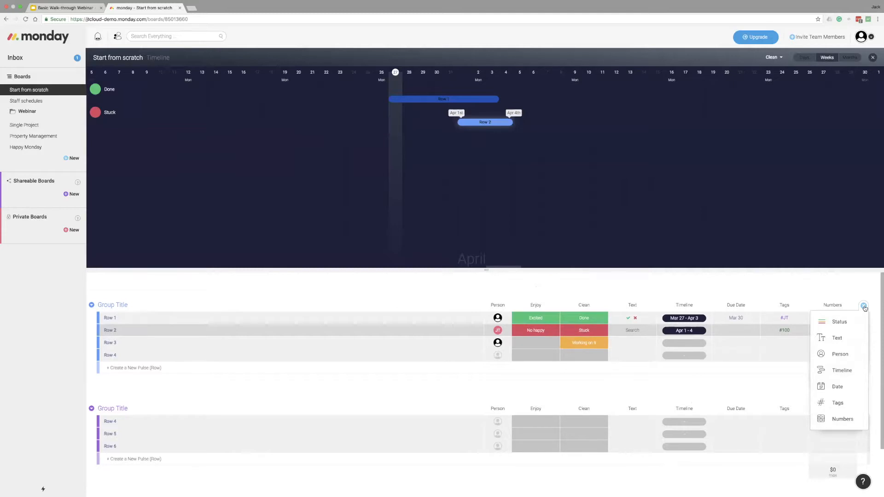
Step: On the Happy Monday board, post the update "Called and booked interview." on the Steve Jobs row
{"action": "left_click", "coordinate": [48, 145]}
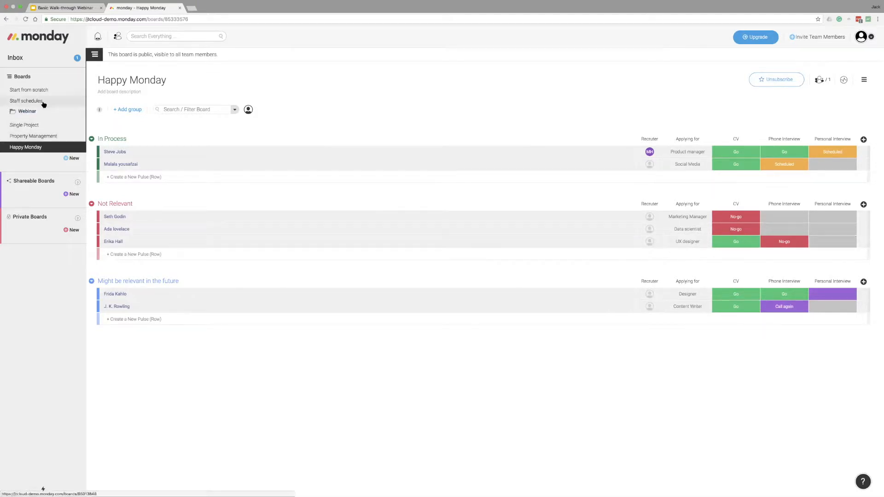
{"action": "left_click", "coordinate": [504, 155]}
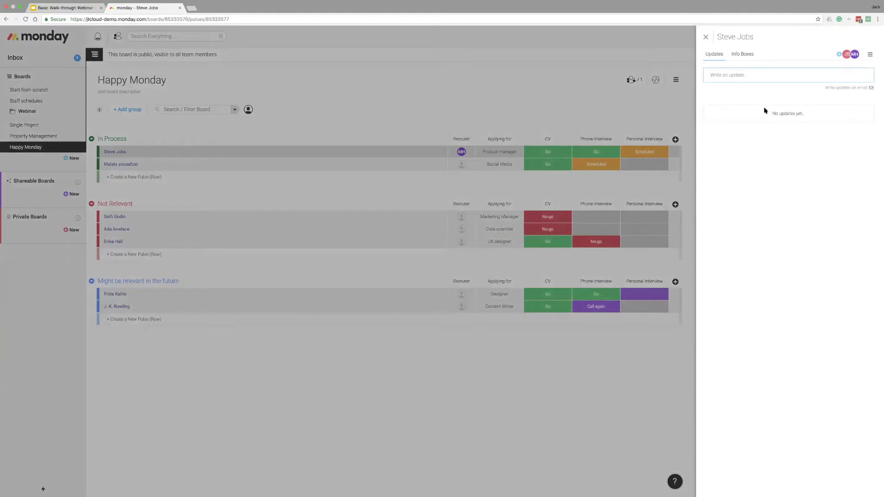
{"action": "left_click", "coordinate": [744, 73]}
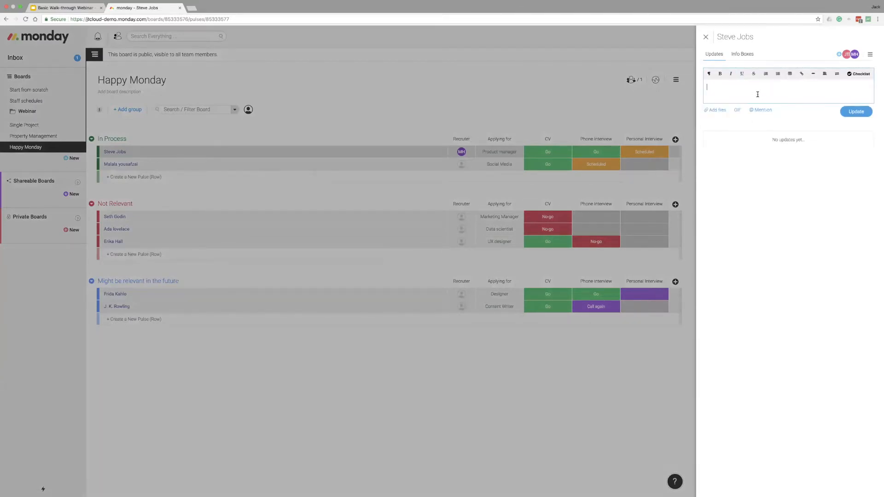
{"action": "type", "text": "Called and booked interview."}
{"action": "left_click", "coordinate": [855, 111]}
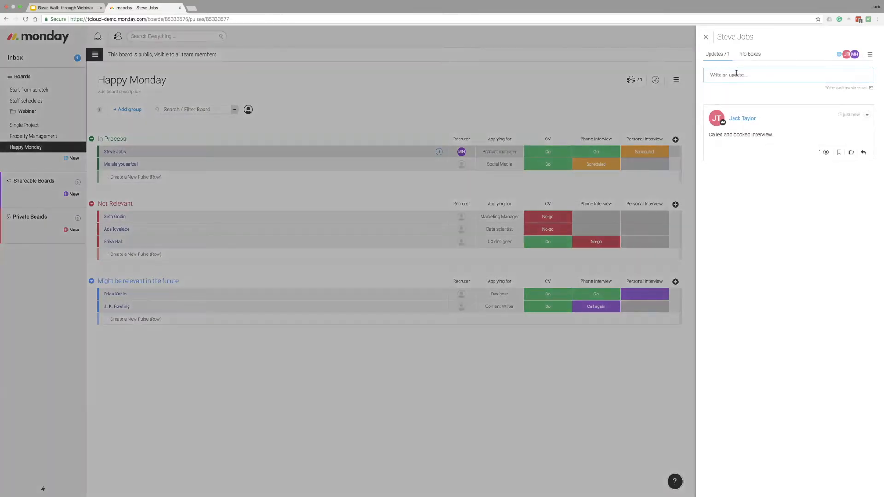
Step: Post an update with the checklist item "Book meeting room" on the Steve Jobs row and mark the item as done
{"action": "left_click", "coordinate": [734, 75]}
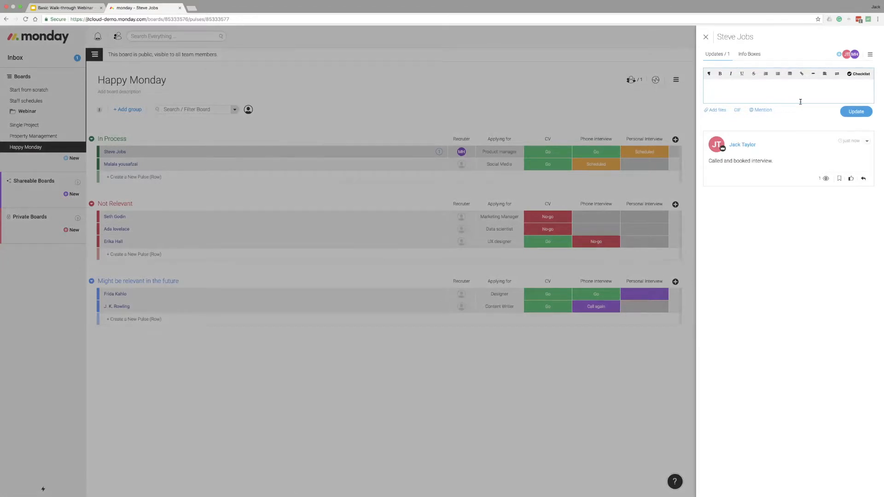
{"action": "type", "text": "Book meeting room"}
{"action": "left_click", "coordinate": [859, 73]}
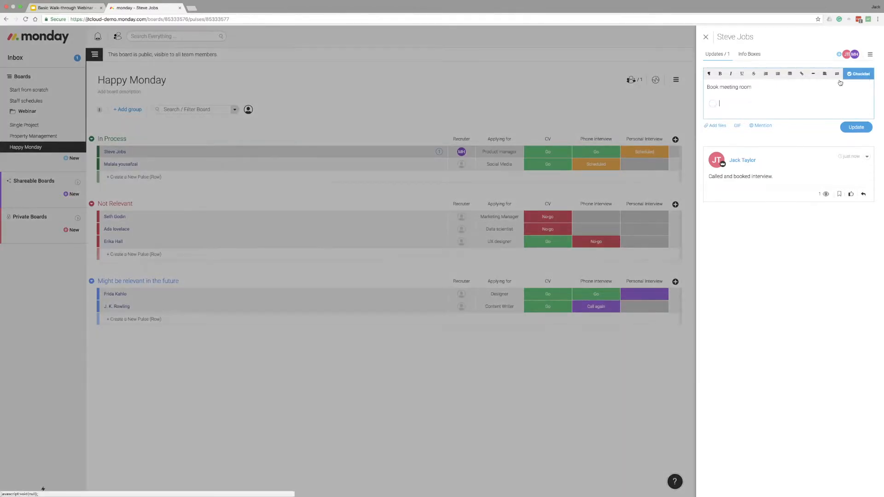
{"action": "left_click_drag", "start_coordinate": [751, 86], "coordinate": [706, 87]}
{"action": "key", "text": "ctrl+c"}
{"action": "key", "text": "BackSpace"}
{"action": "key", "text": "ctrl+v"}
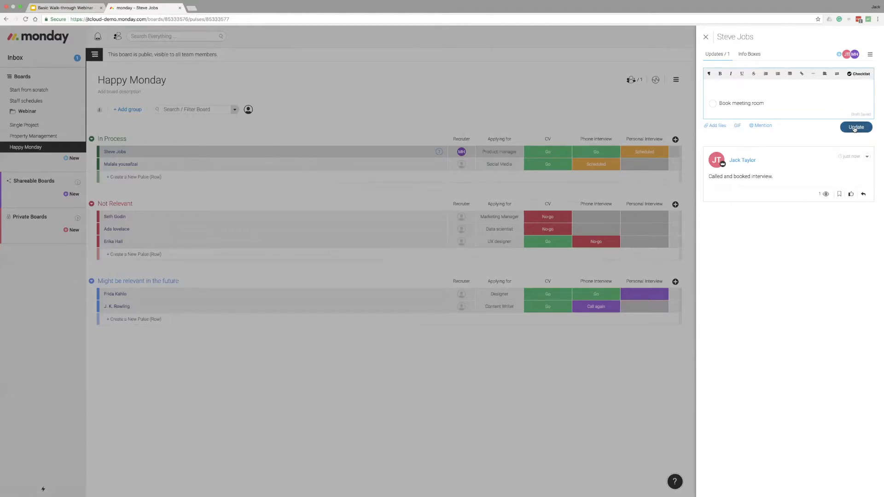
{"action": "left_click", "coordinate": [855, 128]}
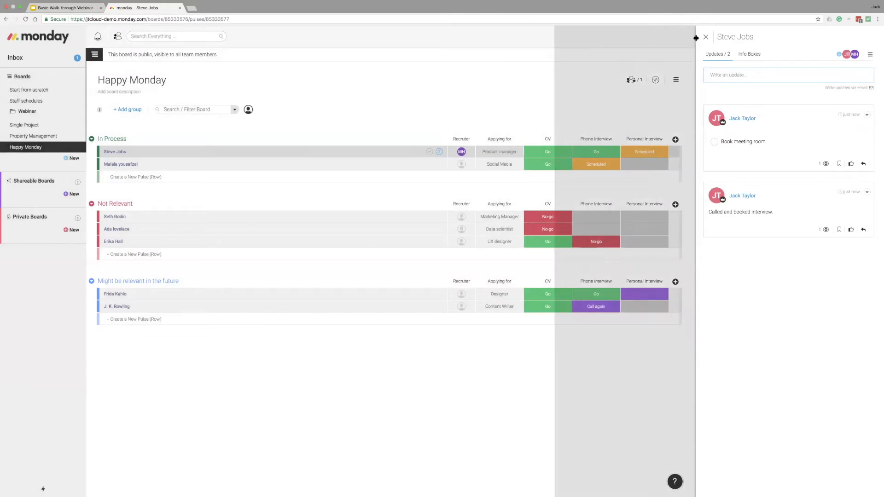
{"action": "mouse_move", "coordinate": [431, 155]}
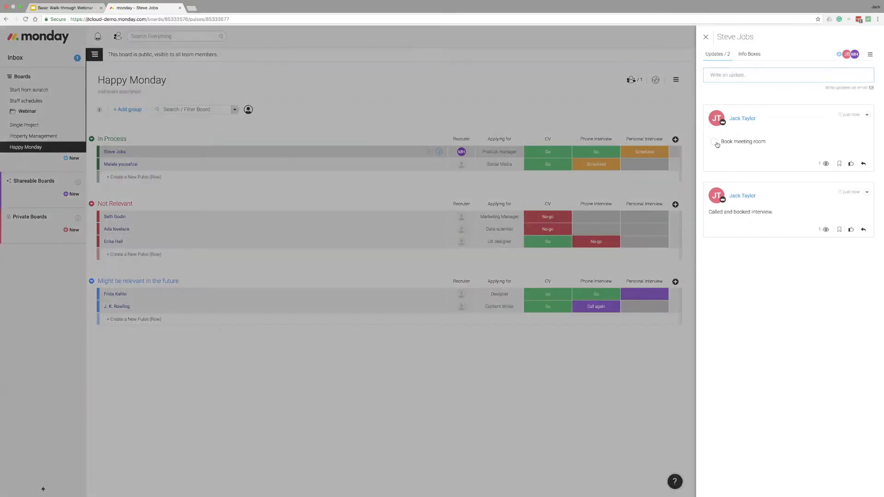
{"action": "left_click", "coordinate": [715, 142]}
Step: Post an update on the Steve Jobs row containing the GIF of cheering characters labelled Done and Working on it
{"action": "left_click", "coordinate": [761, 74]}
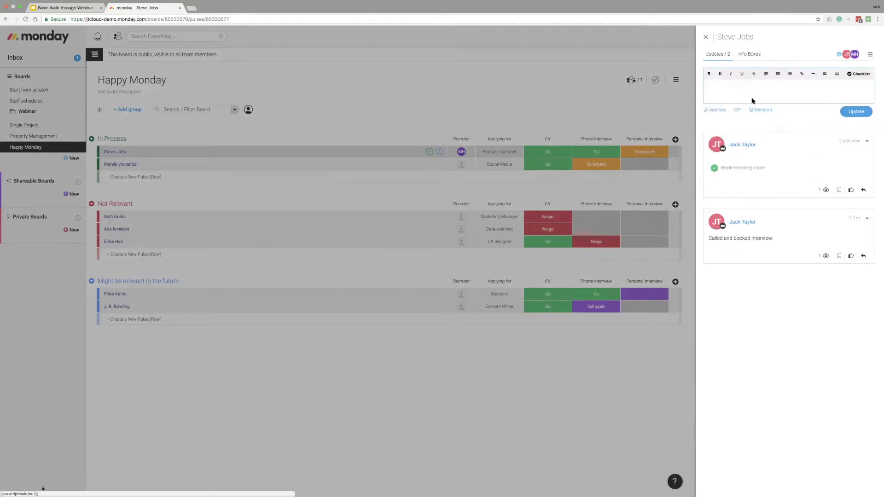
{"action": "left_click", "coordinate": [738, 111]}
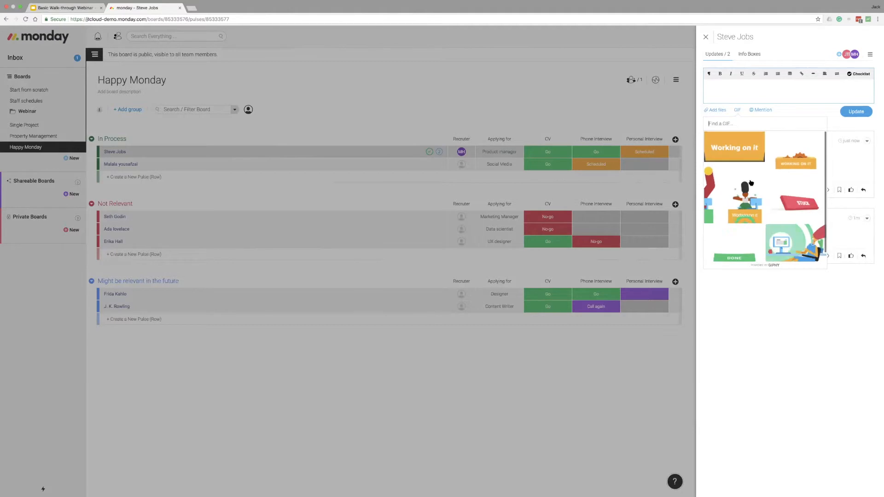
{"action": "scroll", "coordinate": [758, 168], "scroll_direction": "down", "scroll_amount": 1}
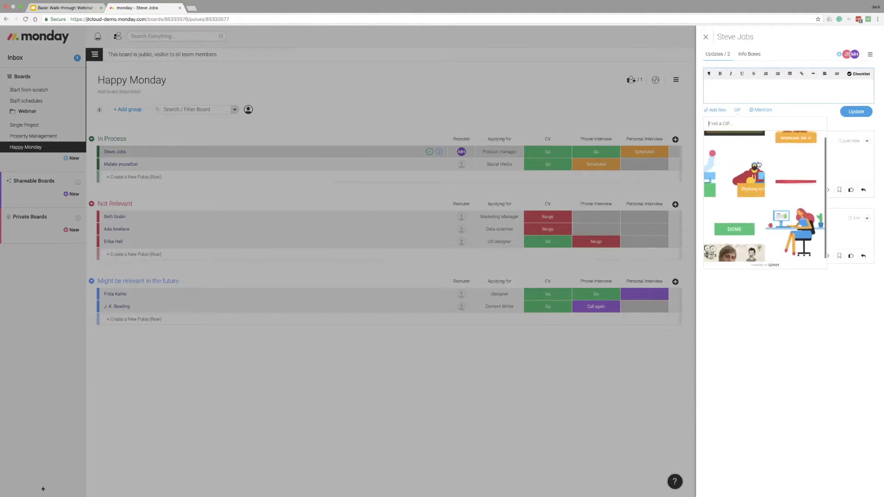
{"action": "scroll", "coordinate": [769, 168], "scroll_direction": "up", "scroll_amount": 1}
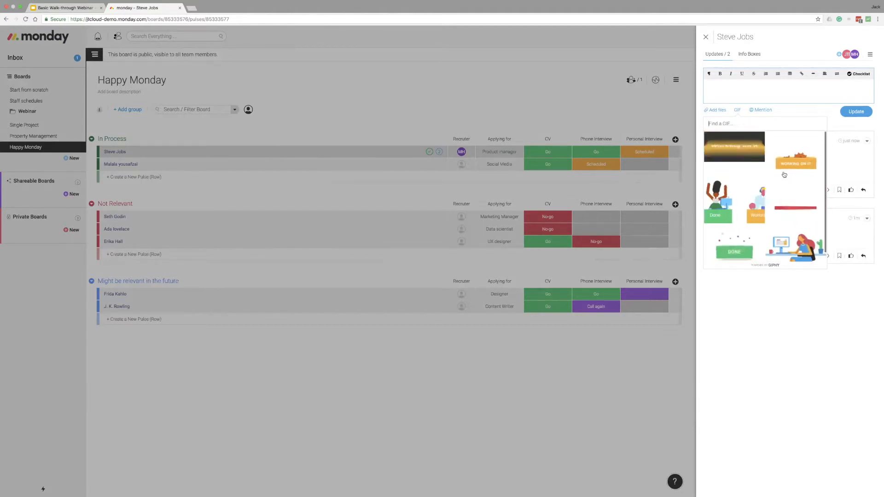
{"action": "left_click", "coordinate": [732, 203]}
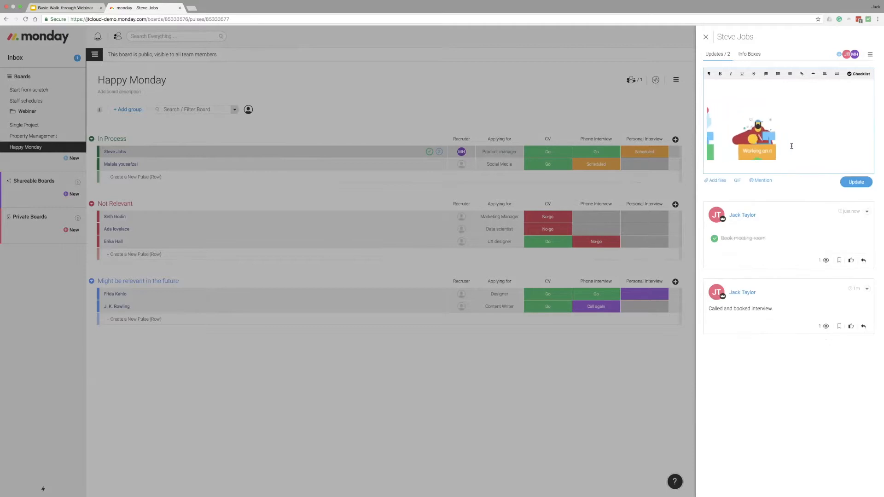
{"action": "left_click", "coordinate": [858, 183]}
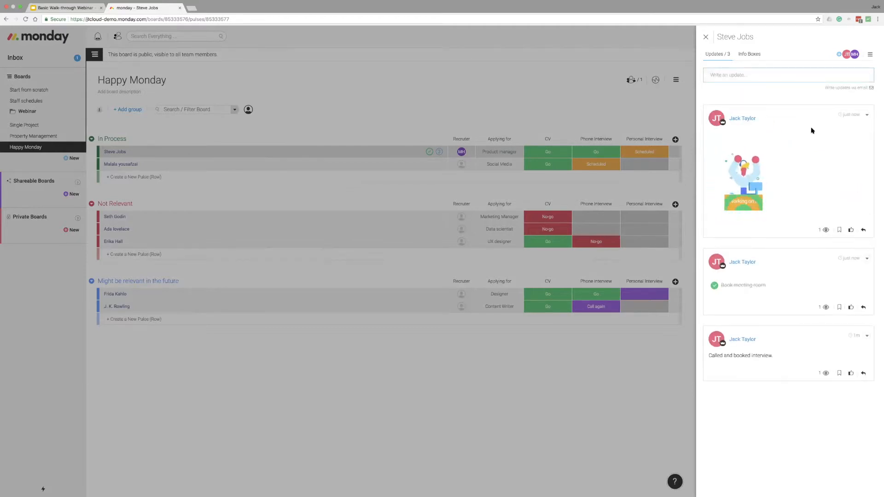
Step: Start another update and search the GIF library for "olsen"
{"action": "left_click", "coordinate": [766, 75]}
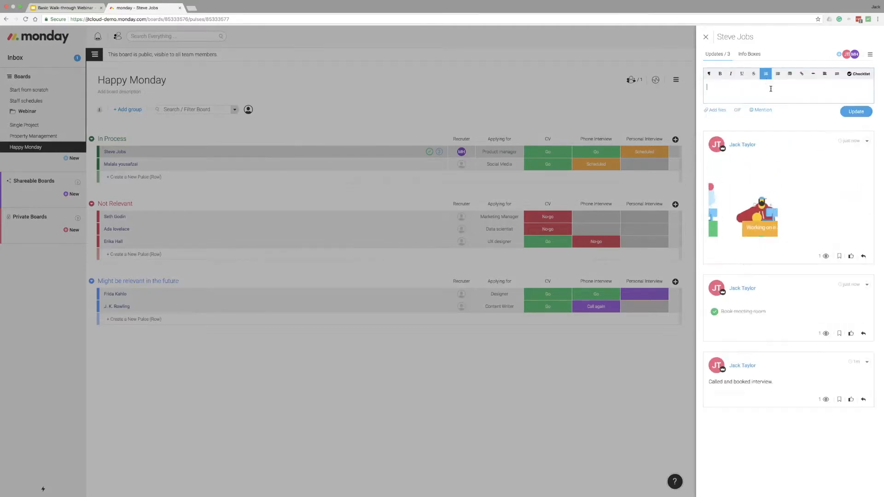
{"action": "left_click", "coordinate": [738, 111]}
{"action": "type", "text": "o"}
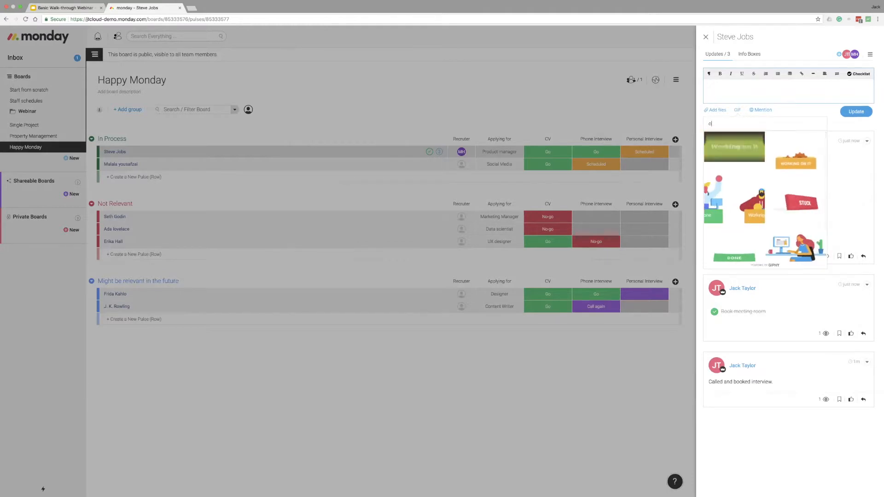
{"action": "type", "text": "len"}
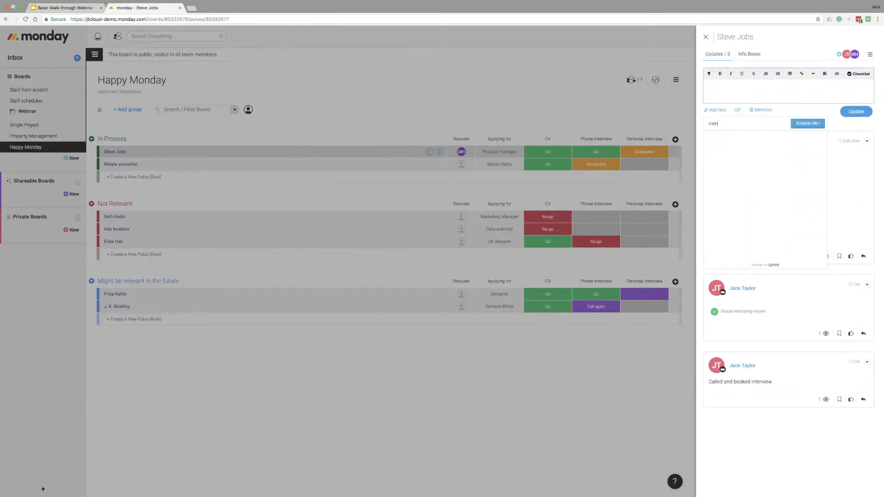
{"action": "type", "text": "ssen"}
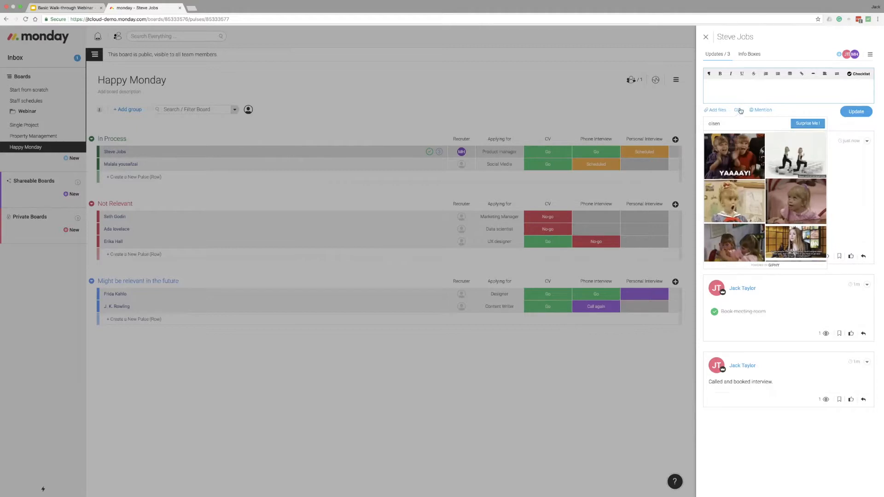
Step: Post an update that mentions the first suggested team member, followed by the text "can help on this one?"
{"action": "left_click", "coordinate": [738, 93]}
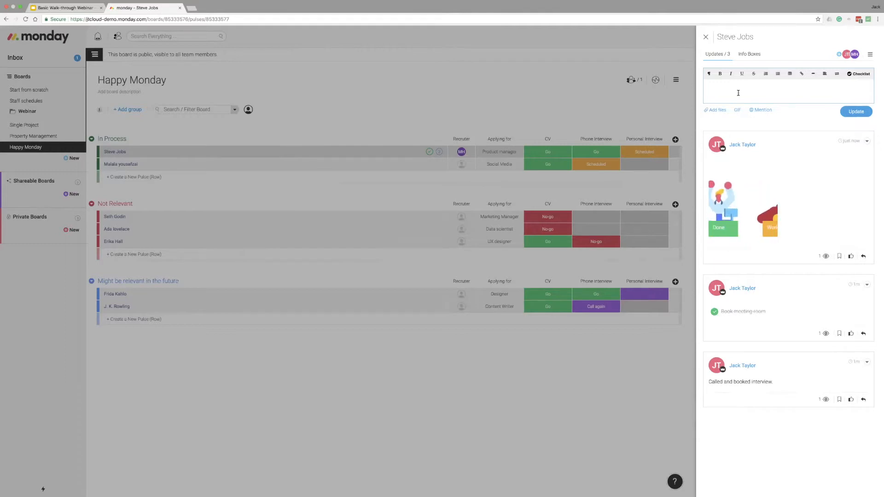
{"action": "type", "text": "@"}
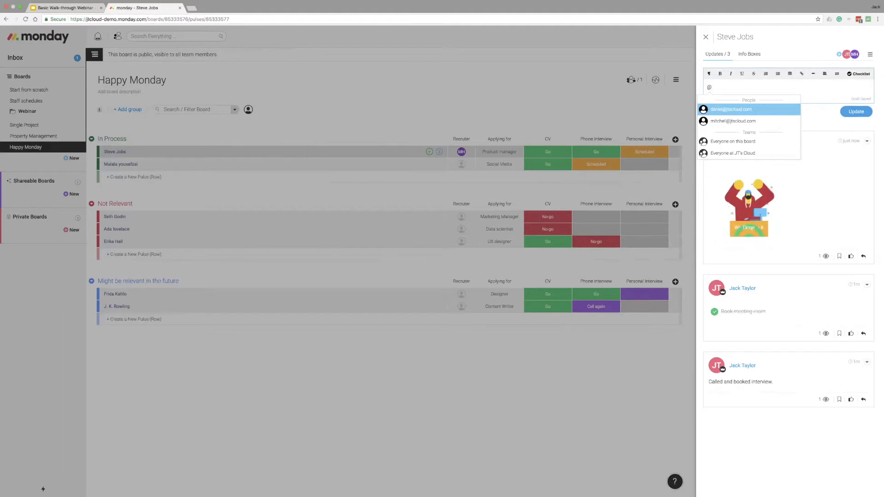
{"action": "key", "text": "Return"}
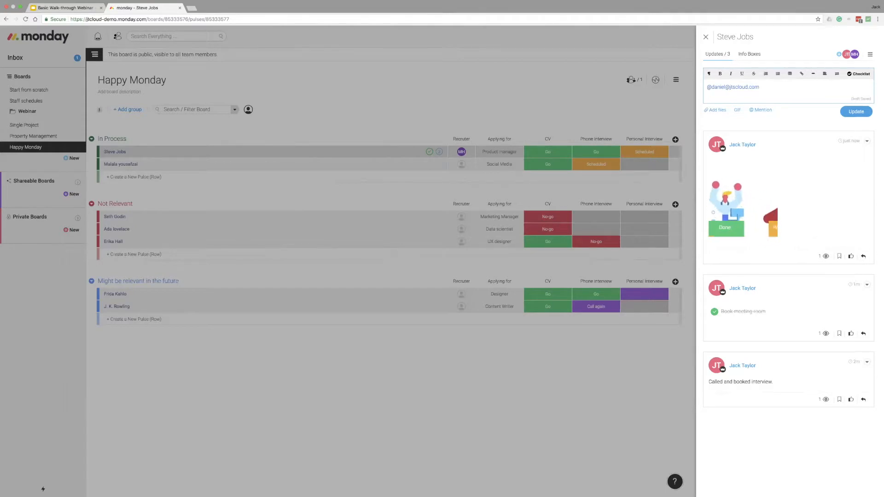
{"action": "type", "text": "can hel"}
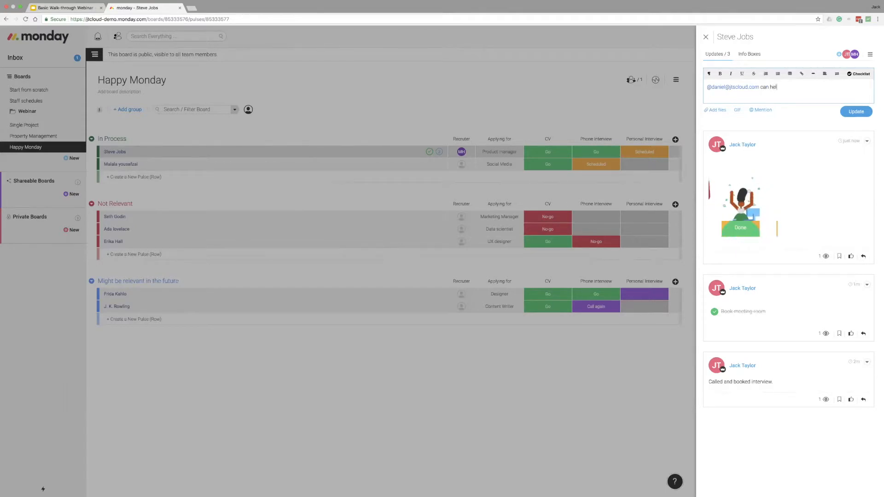
{"action": "type", "text": "p on this one?"}
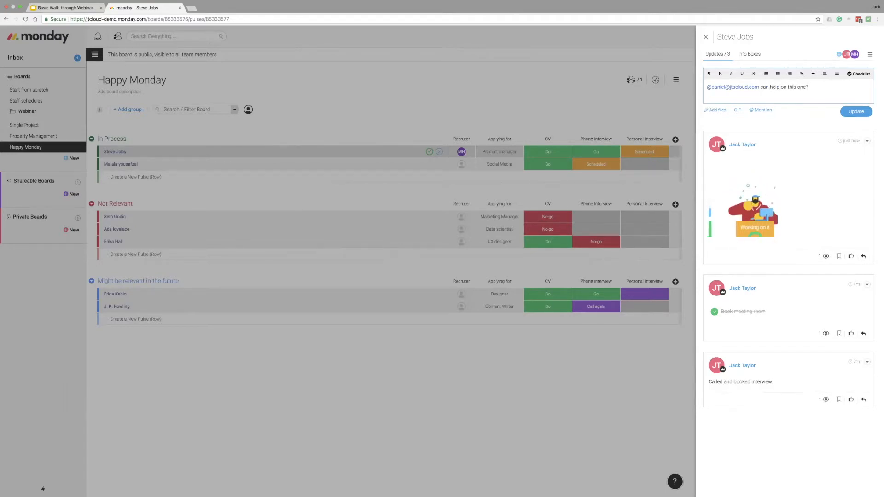
{"action": "left_click", "coordinate": [856, 111]}
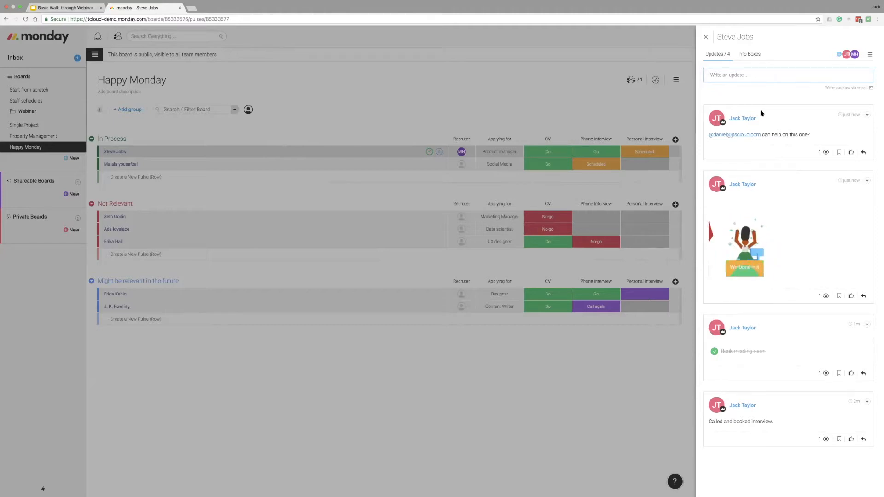
Step: Add a note titled "Note 1" with the text "Long" to the Steve Jobs row's info boxes and save it
{"action": "left_click", "coordinate": [750, 53]}
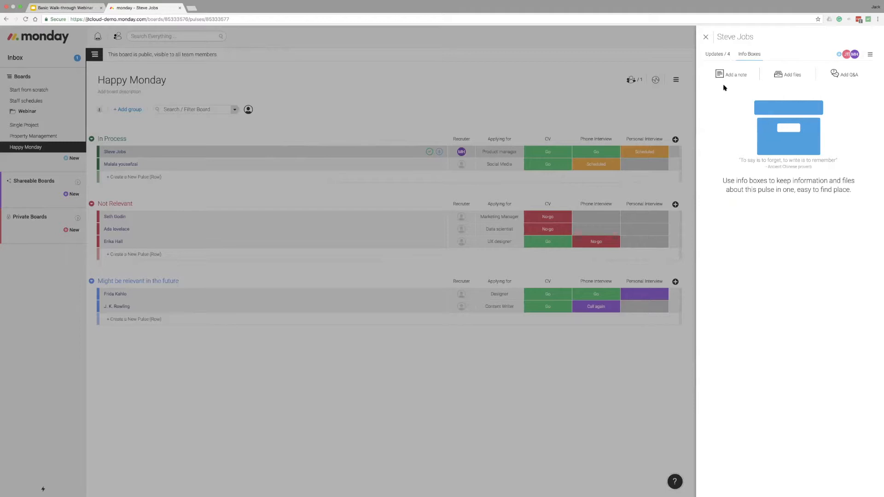
{"action": "left_click", "coordinate": [731, 75]}
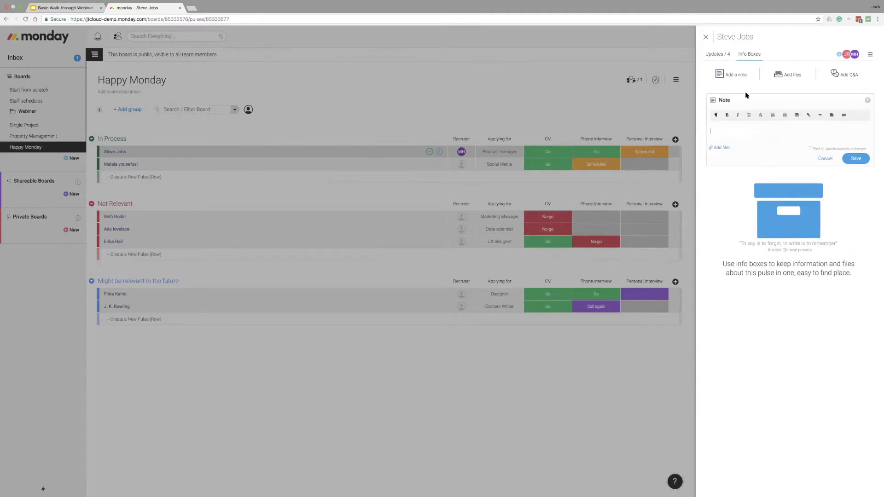
{"action": "left_click", "coordinate": [730, 134]}
{"action": "right_click", "coordinate": [750, 136]}
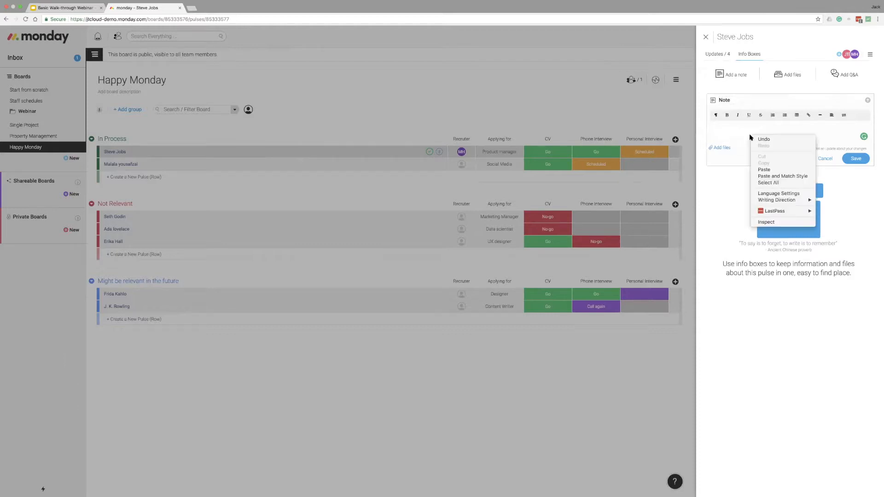
{"action": "left_click", "coordinate": [744, 136]}
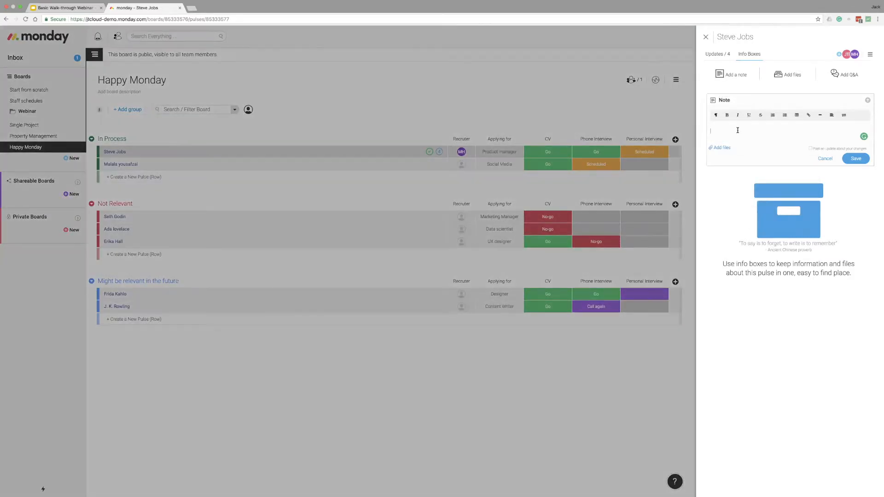
{"action": "left_click", "coordinate": [736, 100]}
{"action": "type", "text": "Note 1Ups"}
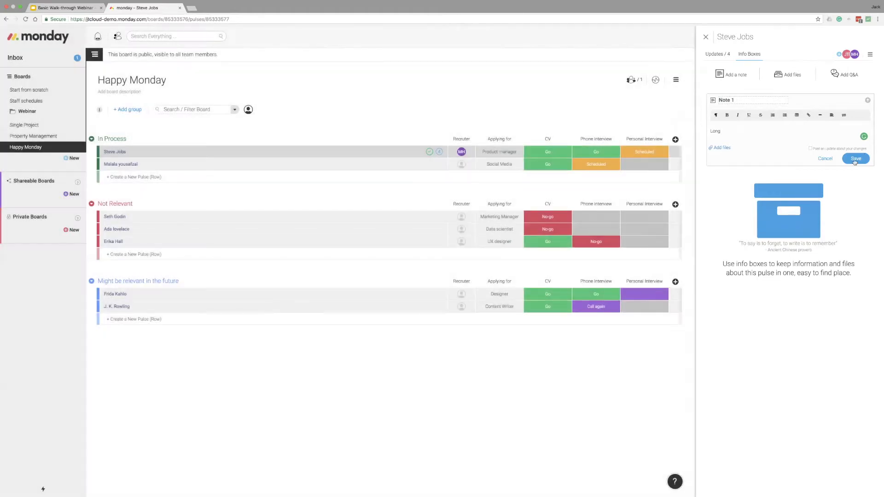
{"action": "left_click", "coordinate": [856, 159]}
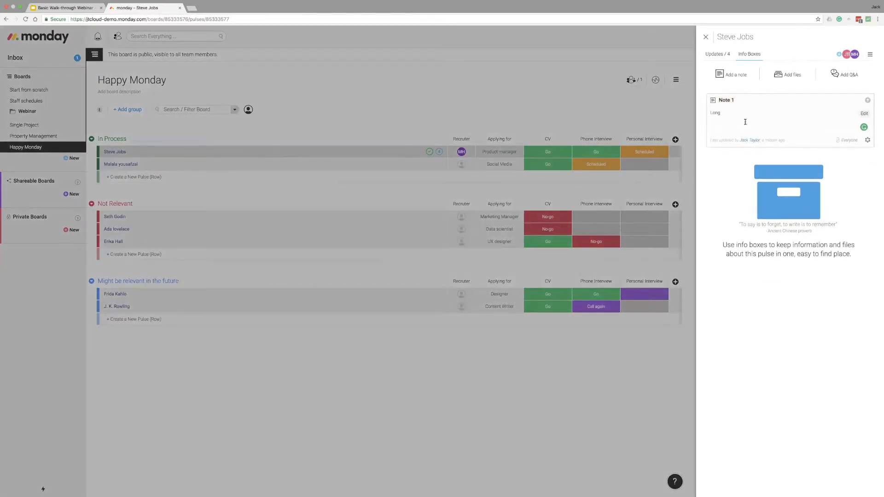
Step: Review the row's updates, return to its info boxes, and add an empty file list
{"action": "left_click", "coordinate": [717, 55]}
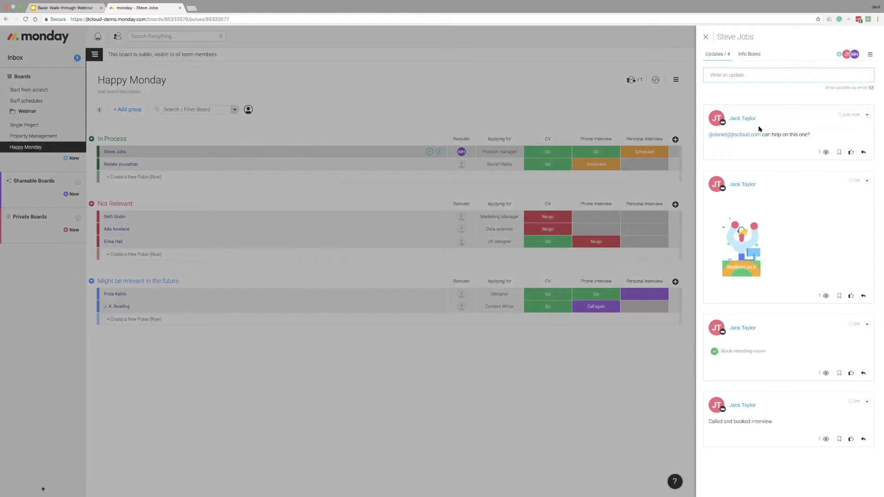
{"action": "left_click", "coordinate": [751, 58]}
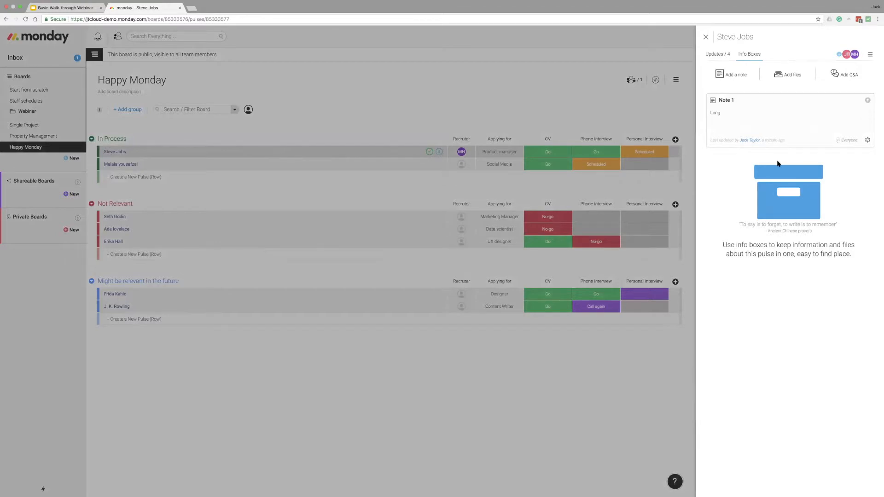
{"action": "left_click", "coordinate": [793, 77]}
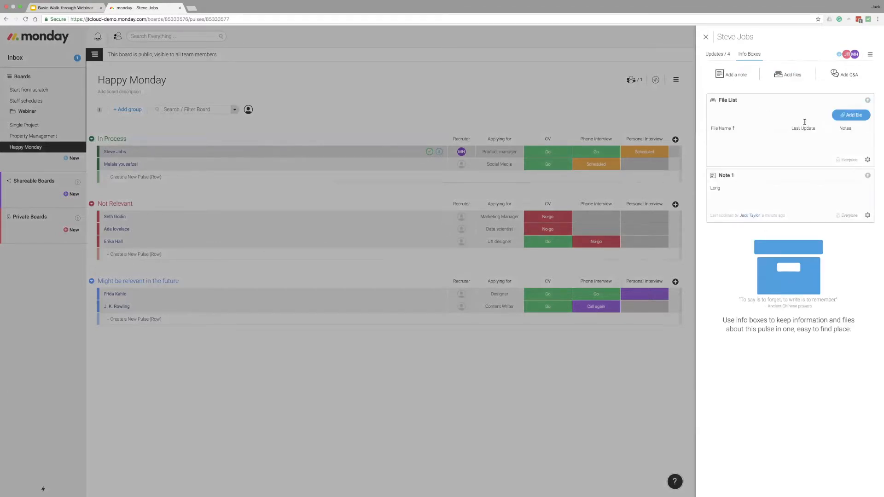
{"action": "left_click", "coordinate": [840, 116]}
{"action": "key", "text": "Escape"}
Step: Add a Q&A list to the Steve Jobs row with question "Que 1" and answer "ans 1", then close the row
{"action": "left_click", "coordinate": [714, 53]}
{"action": "left_click", "coordinate": [749, 54]}
{"action": "left_click", "coordinate": [839, 79]}
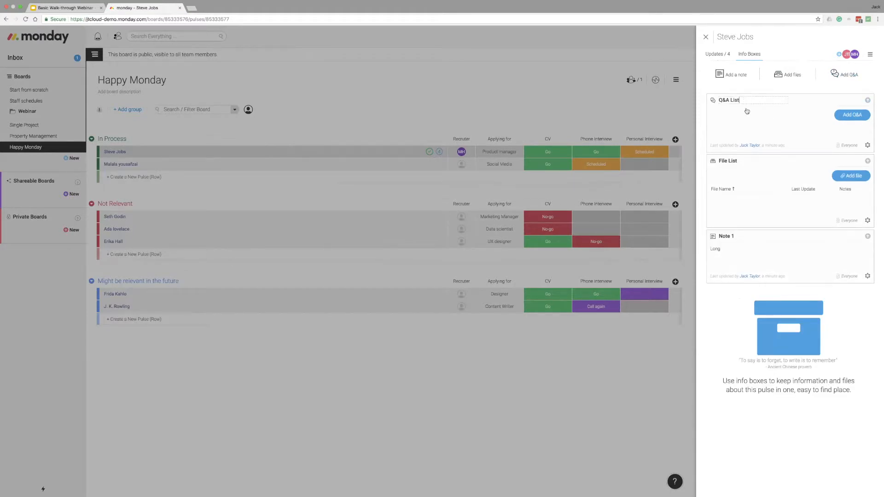
{"action": "left_click", "coordinate": [851, 115]}
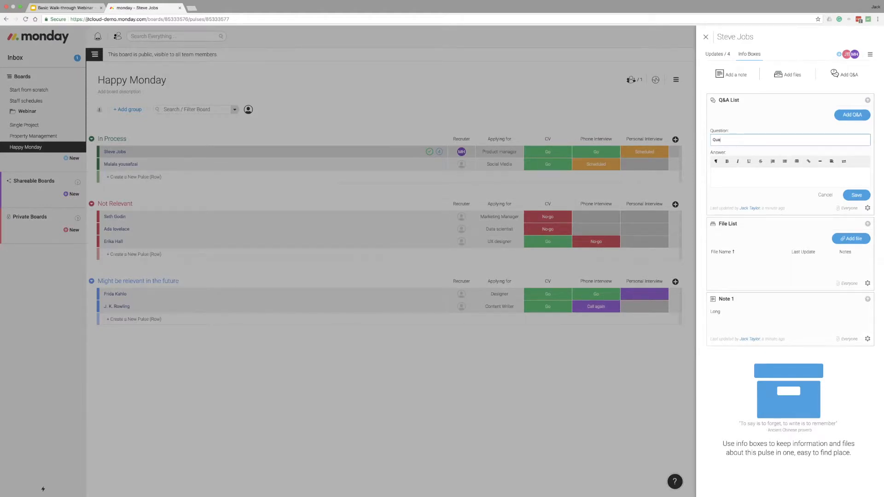
{"action": "key", "text": "Tab"}
{"action": "left_click", "coordinate": [847, 195]}
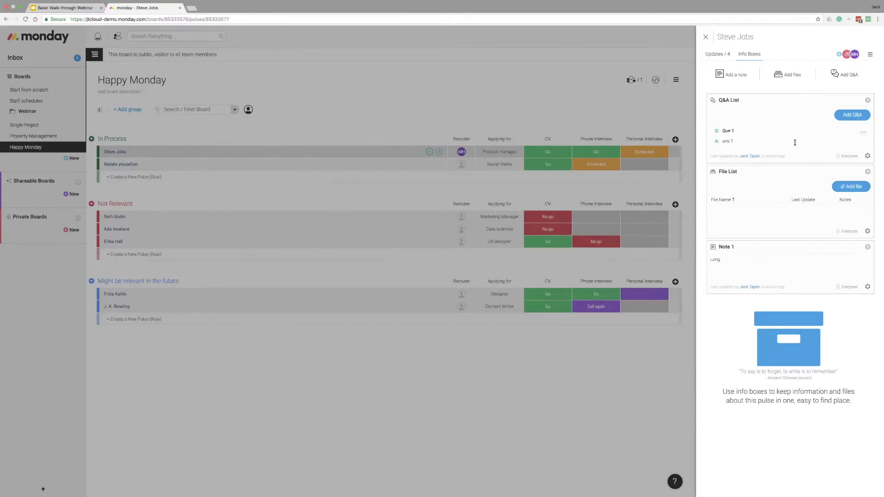
{"action": "left_click", "coordinate": [723, 56]}
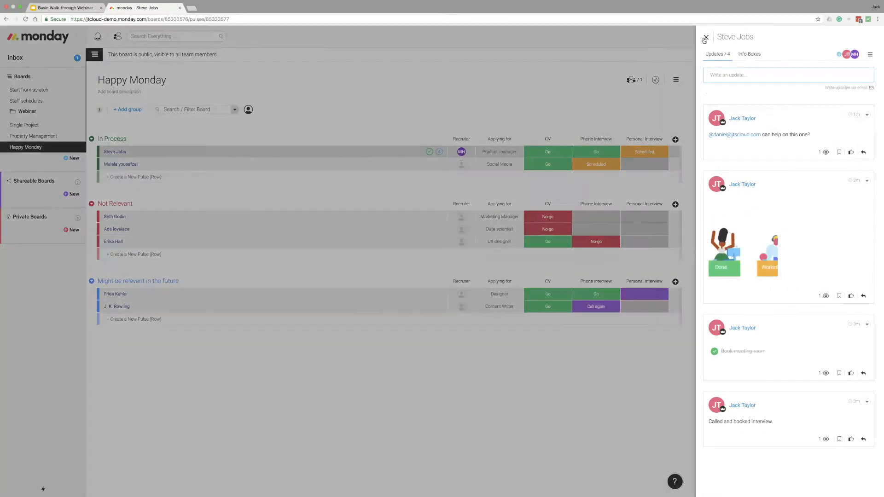
{"action": "left_click", "coordinate": [705, 37]}
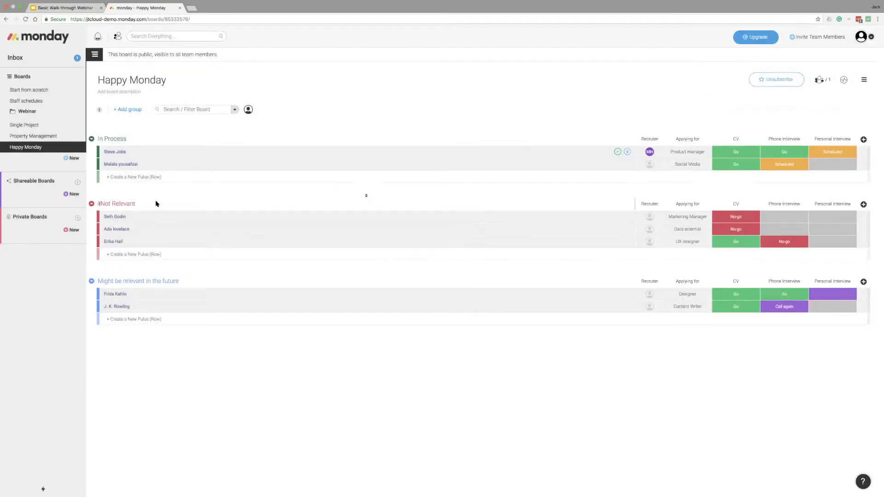
Step: Select the Steve Jobs and Malala Yousafzai rows and set Phone Interview to Go for both at once
{"action": "left_click", "coordinate": [102, 152]}
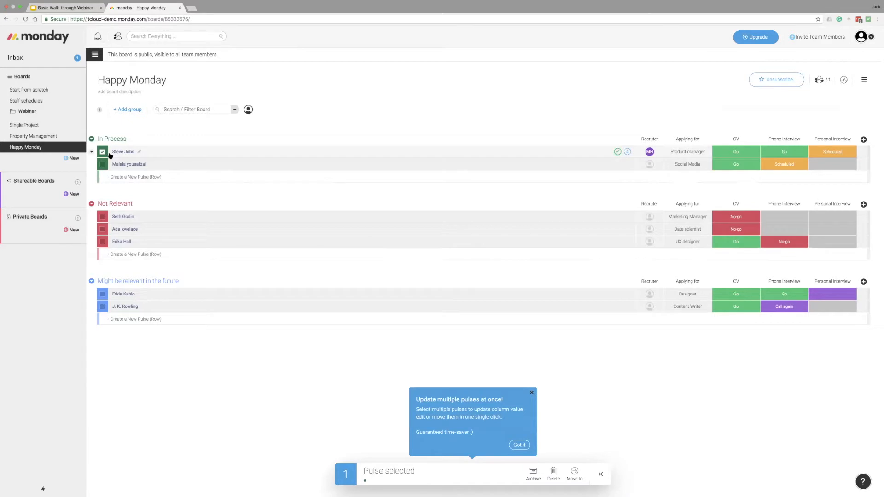
{"action": "left_click", "coordinate": [103, 166]}
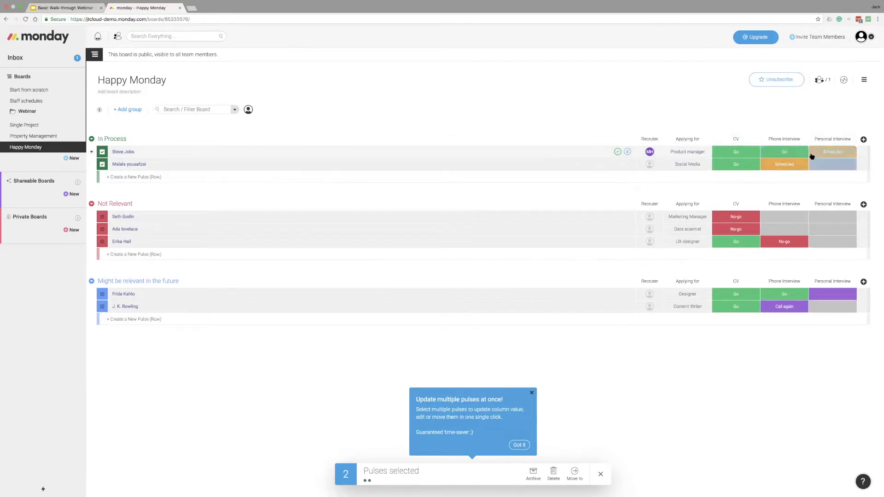
{"action": "left_click", "coordinate": [785, 152]}
{"action": "left_click", "coordinate": [744, 169]}
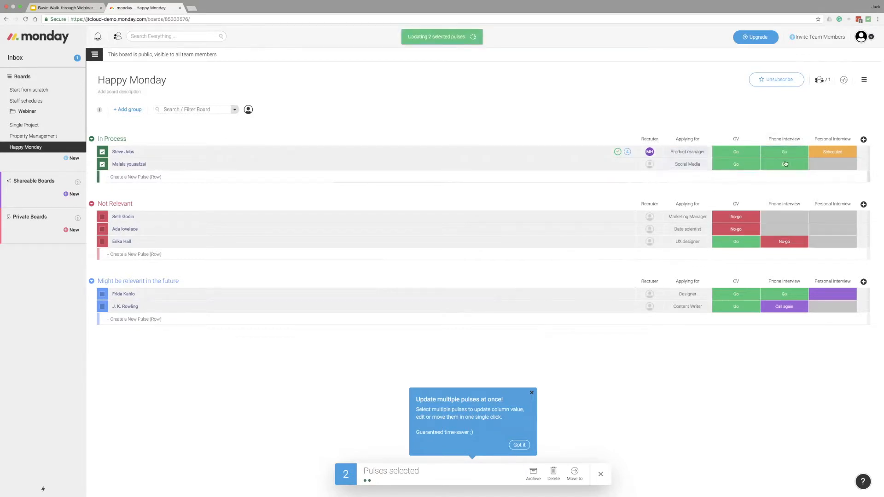
Step: Set Personal Interview to the blank label and CV to No go for both selected rows
{"action": "left_click", "coordinate": [834, 153]}
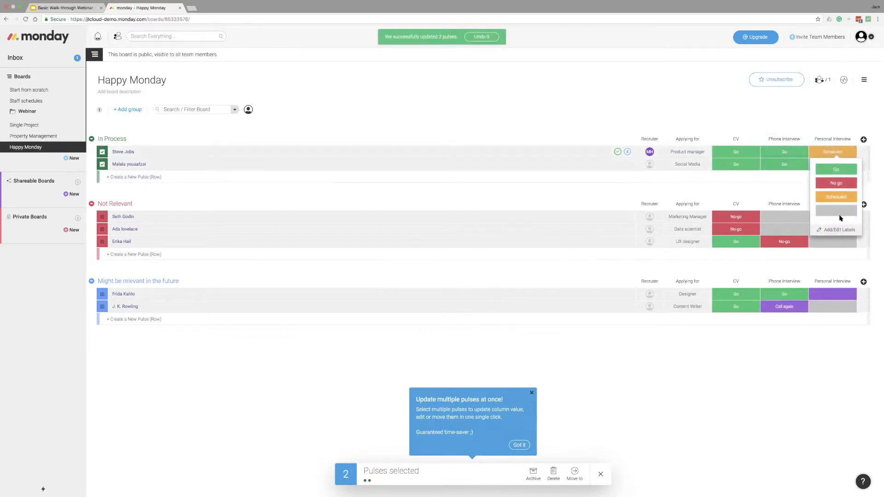
{"action": "left_click", "coordinate": [832, 211]}
{"action": "left_click", "coordinate": [736, 152]}
{"action": "left_click", "coordinate": [736, 186]}
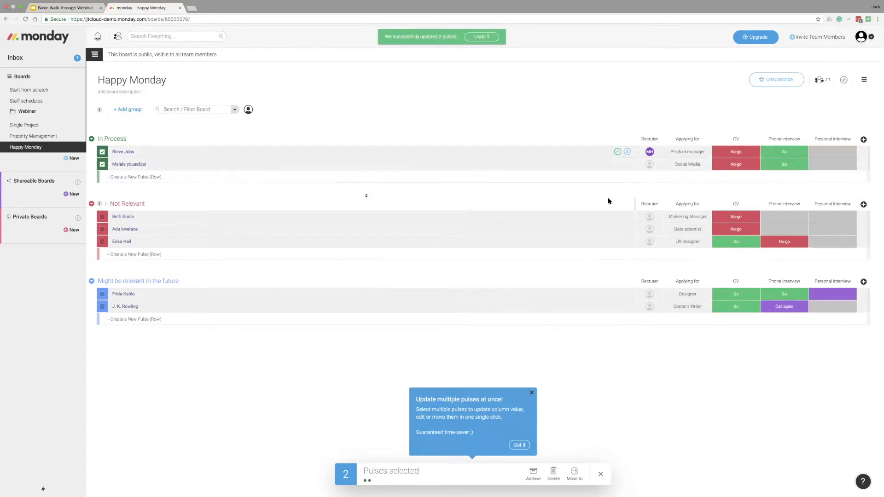
Step: Move the Steve Jobs row to the "Might be relevant in the future" group and deselect the remaining row
{"action": "left_click", "coordinate": [93, 152]}
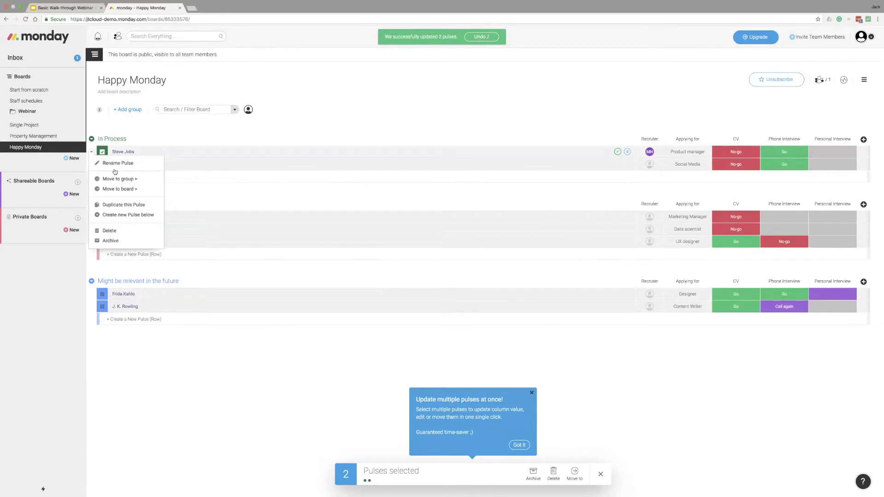
{"action": "mouse_move", "coordinate": [120, 179]}
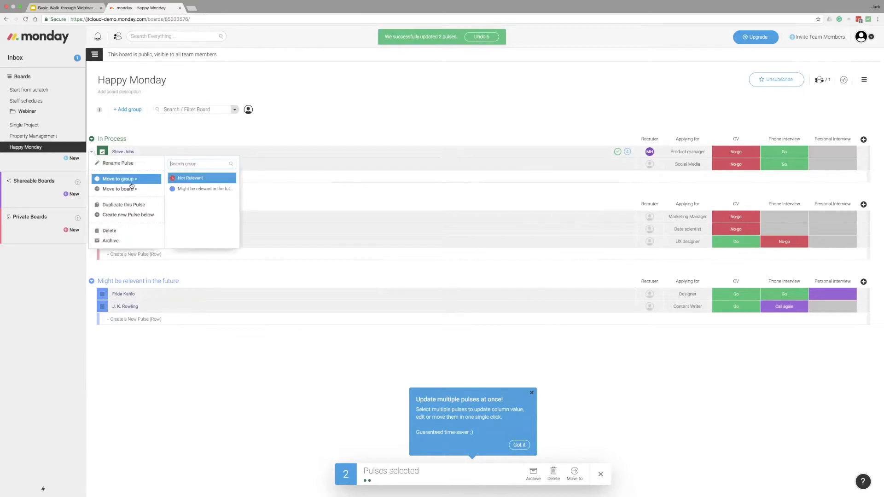
{"action": "left_click", "coordinate": [205, 189]}
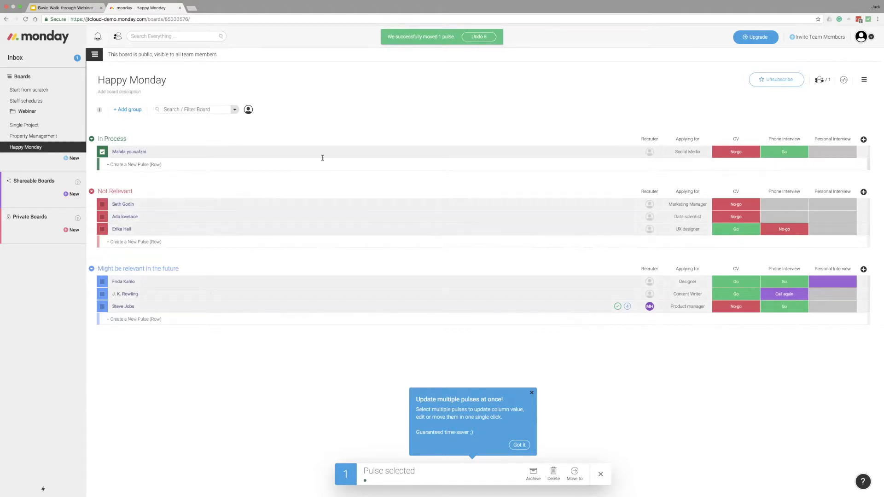
{"action": "left_click", "coordinate": [102, 153]}
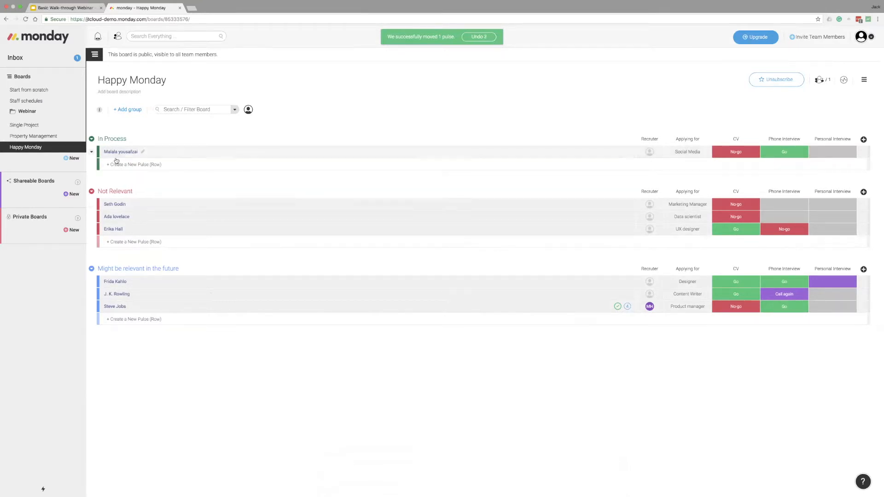
Step: Collapse and re-expand the In Process group, and do the same with the Not Relevant group
{"action": "left_click", "coordinate": [92, 140]}
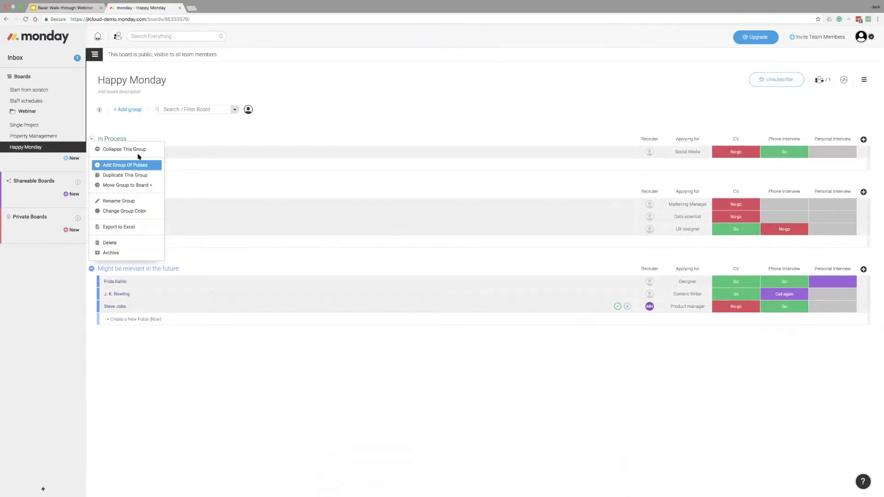
{"action": "left_click", "coordinate": [142, 150]}
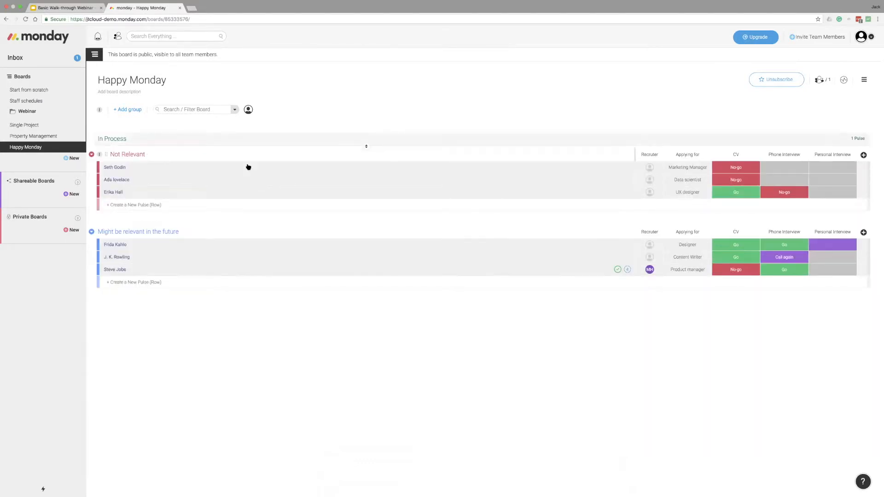
{"action": "left_click", "coordinate": [111, 156]}
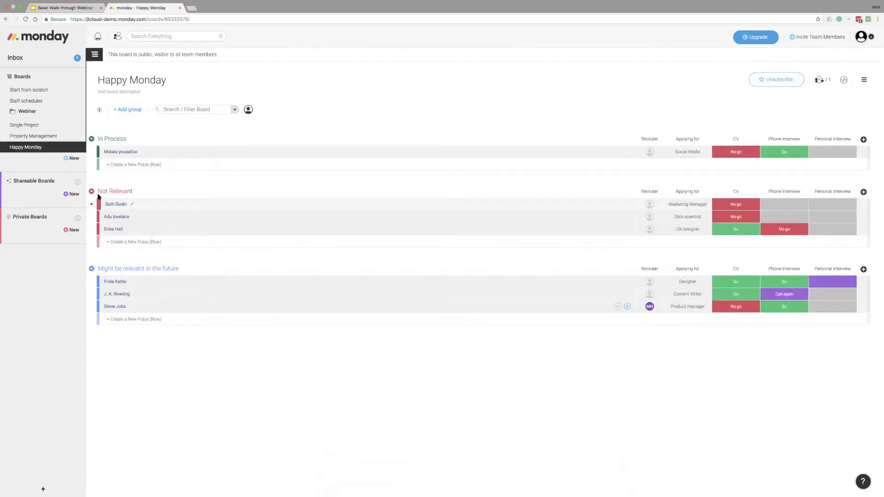
{"action": "left_click", "coordinate": [133, 193]}
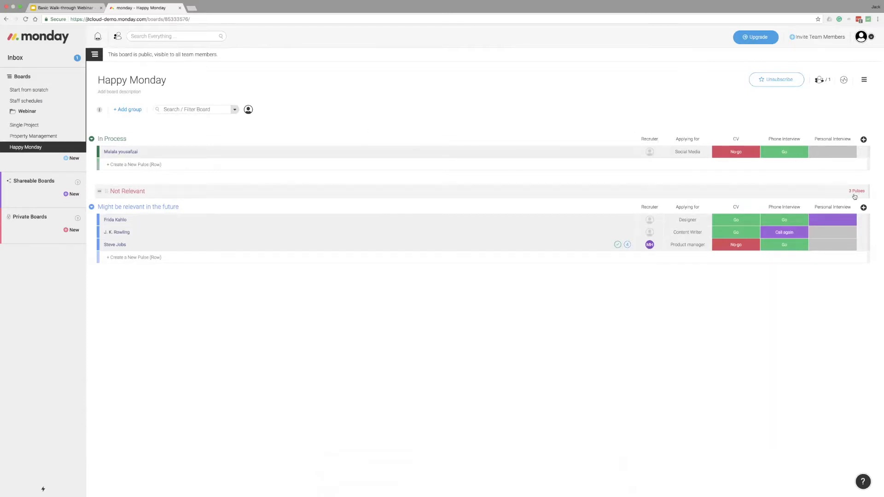
{"action": "left_click", "coordinate": [100, 192]}
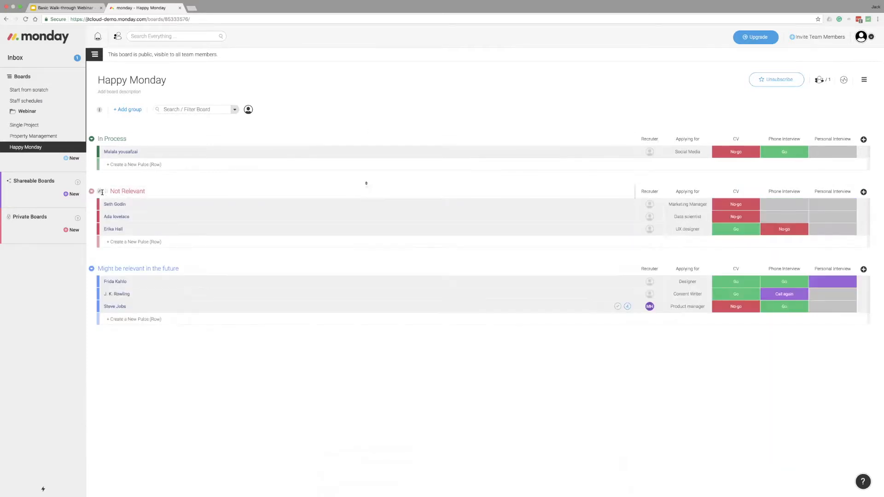
Step: Collapse both the "Might be relevant in the future" and Not Relevant groups, and expand them again
{"action": "left_click", "coordinate": [99, 269]}
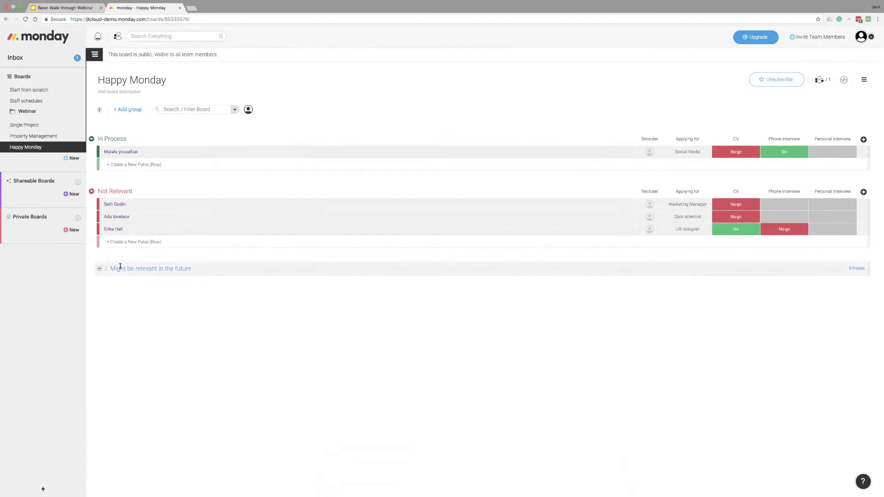
{"action": "left_click", "coordinate": [100, 192]}
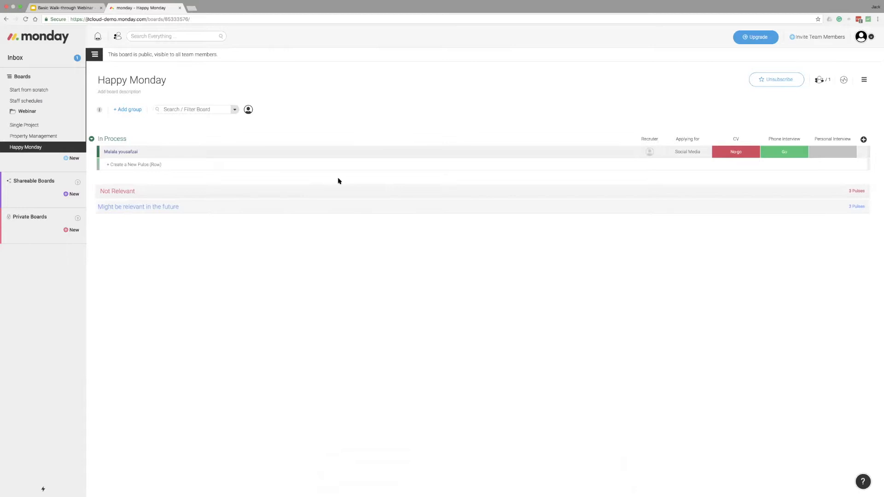
{"action": "left_click", "coordinate": [99, 206]}
{"action": "left_click", "coordinate": [100, 192]}
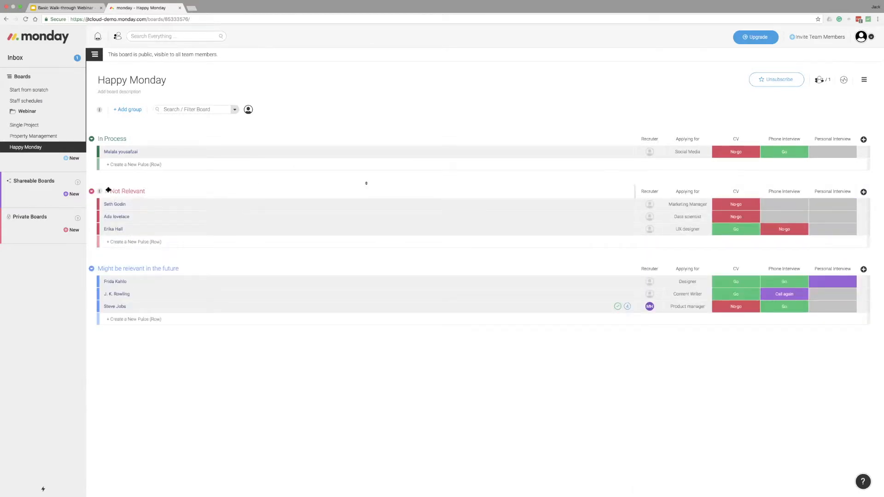
Step: Examine the actions available for the Not Relevant group, including moving it to a board and changing its color
{"action": "left_click", "coordinate": [91, 192]}
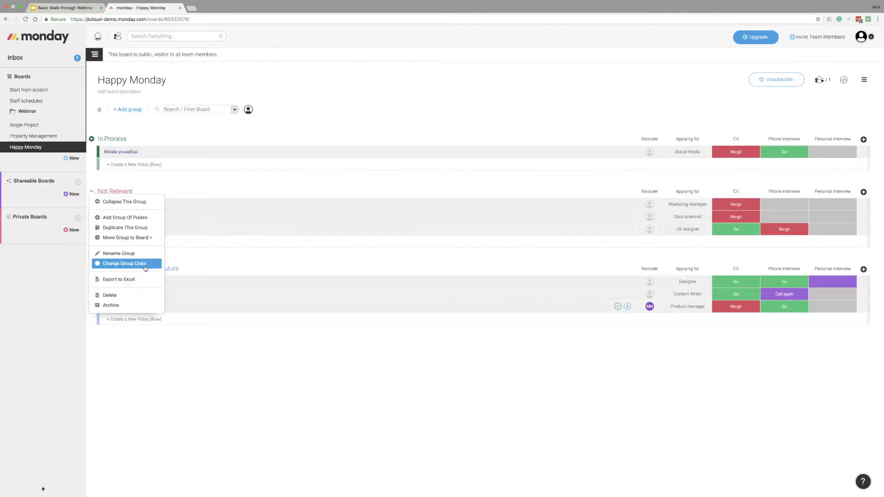
{"action": "mouse_move", "coordinate": [136, 238]}
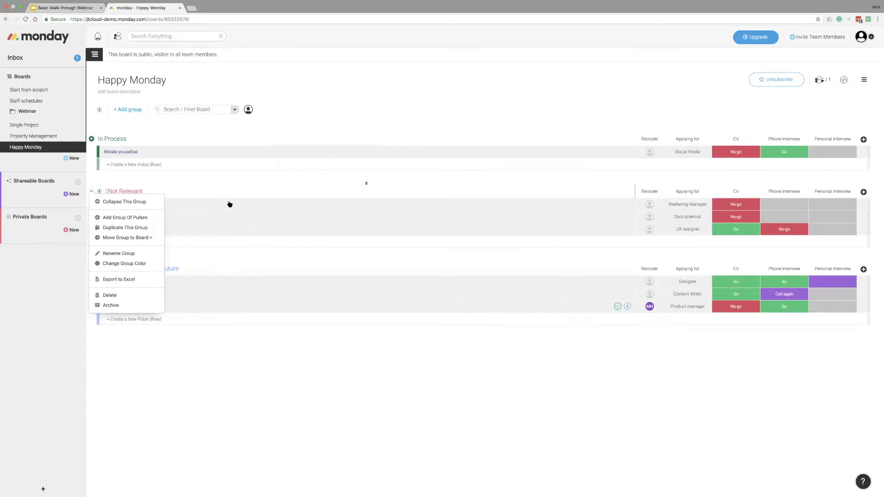
{"action": "left_click", "coordinate": [193, 183]}
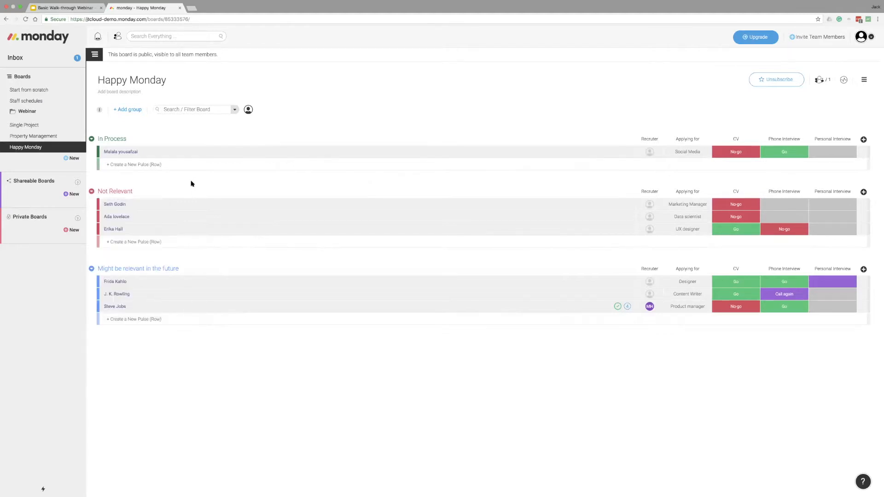
Step: Review the Not Relevant group's actions again, including the option to add a group of pulses, and close them without choosing one
{"action": "left_click", "coordinate": [99, 193]}
{"action": "left_click", "coordinate": [100, 193]}
{"action": "left_click", "coordinate": [91, 191]}
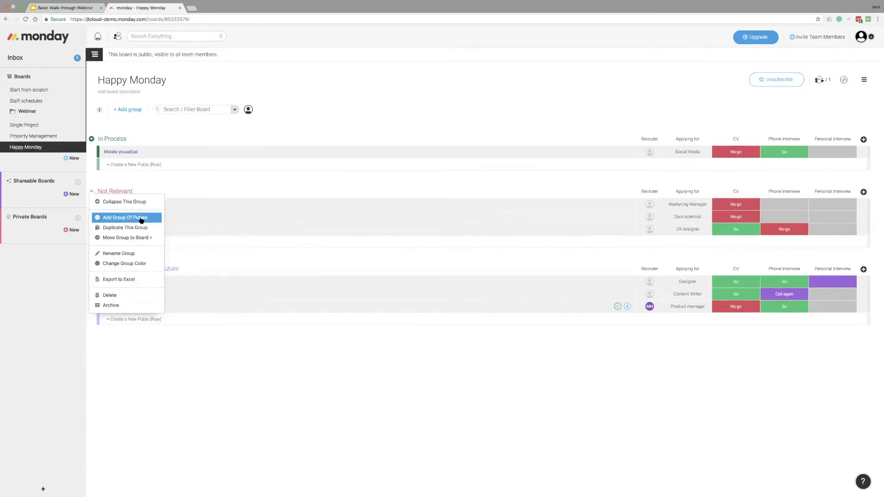
{"action": "left_click", "coordinate": [283, 347]}
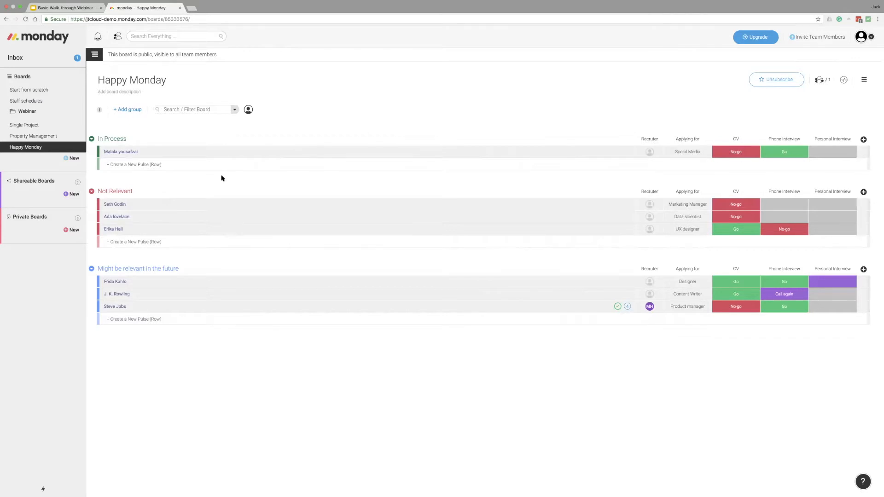
Step: Assign one recruiter to the Malala yousafzai and Erika Hall rows, and a different recruiter to the Seth Godin row
{"action": "left_click", "coordinate": [651, 153]}
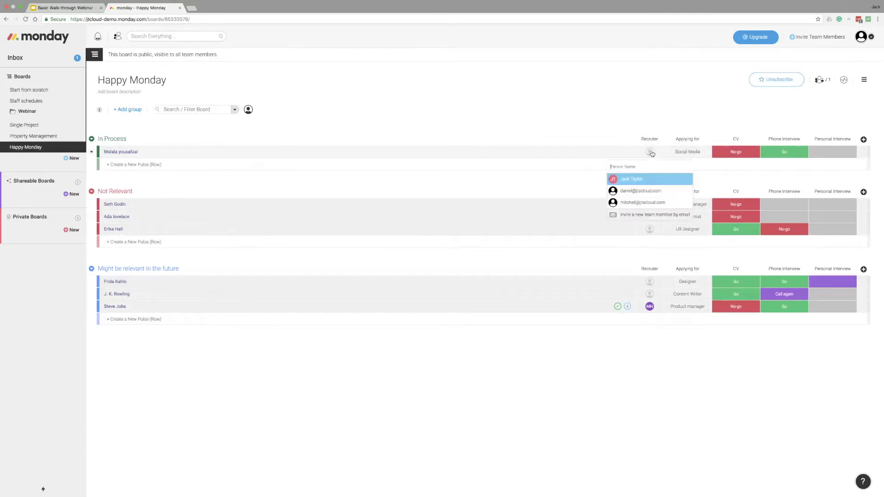
{"action": "left_click", "coordinate": [633, 192]}
{"action": "left_click", "coordinate": [650, 204]}
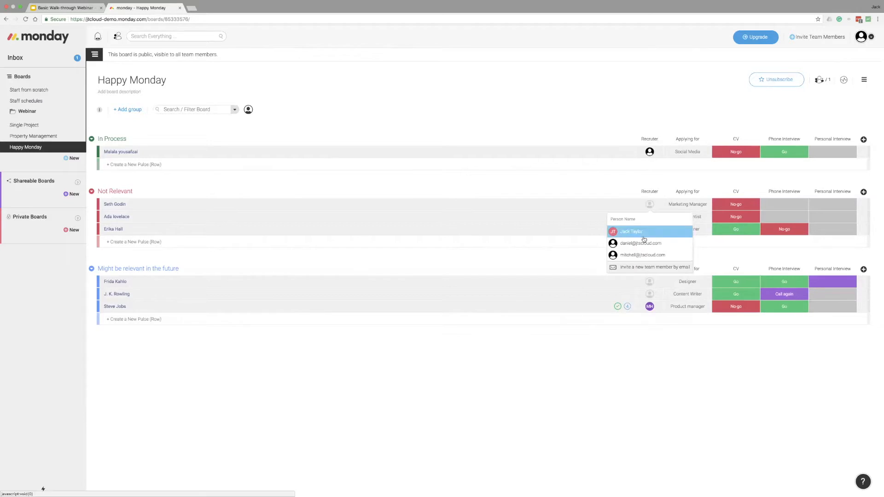
{"action": "left_click", "coordinate": [644, 234]}
{"action": "left_click", "coordinate": [651, 229]}
{"action": "left_click", "coordinate": [652, 268]}
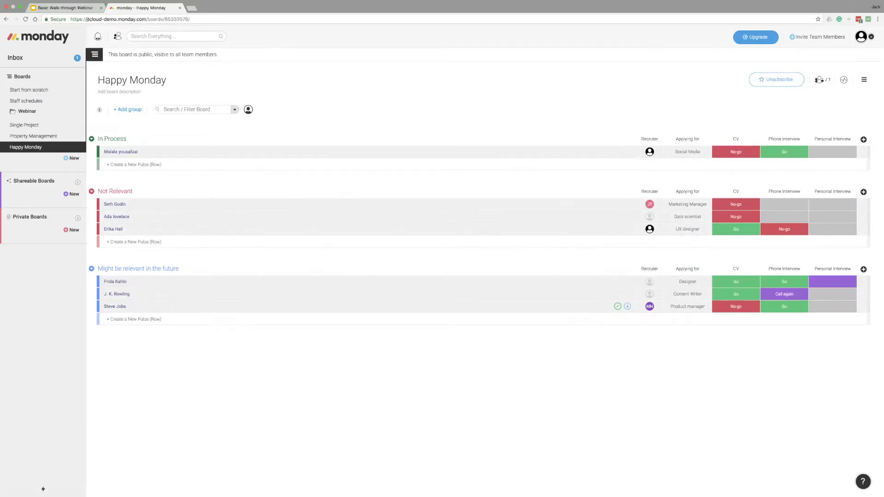
Step: Search the Happy Monday board for "set" and open the updates of the Seth Godin row
{"action": "left_click", "coordinate": [194, 109]}
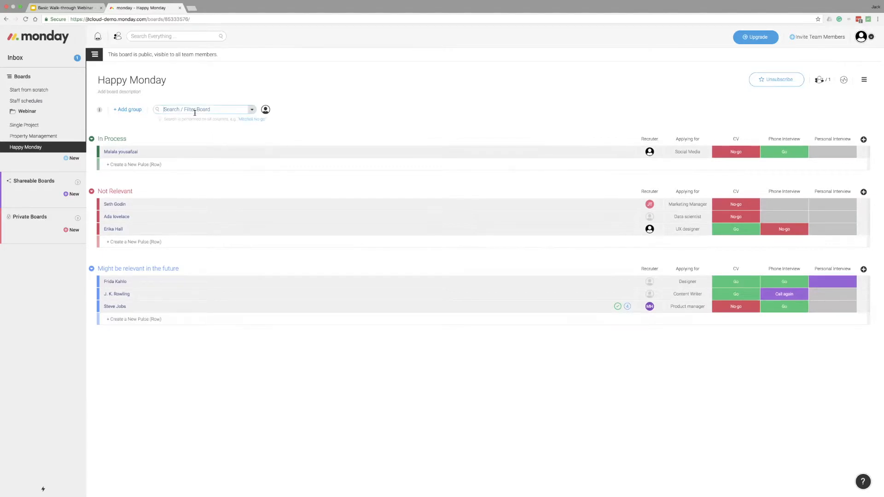
{"action": "type", "text": "set"}
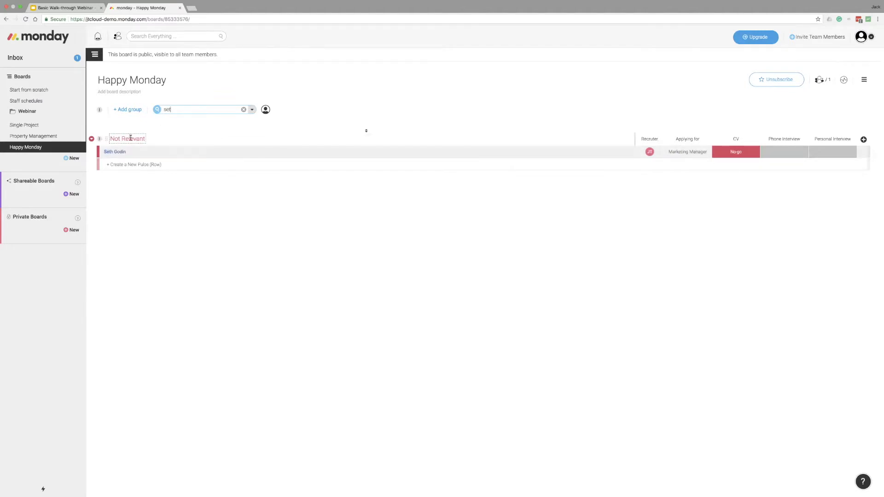
{"action": "left_click", "coordinate": [612, 152]}
Step: Post the update "Don't update Seth yet." on the Seth Godin row and return to the board
{"action": "left_click", "coordinate": [758, 88]}
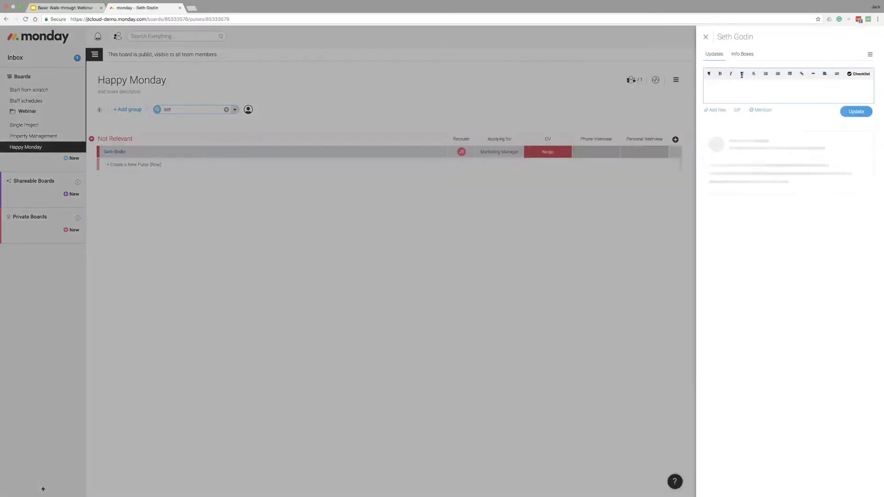
{"action": "type", "text": "Sent"}
{"action": "key", "text": "super+a"}
{"action": "type", "text": "Don'"}
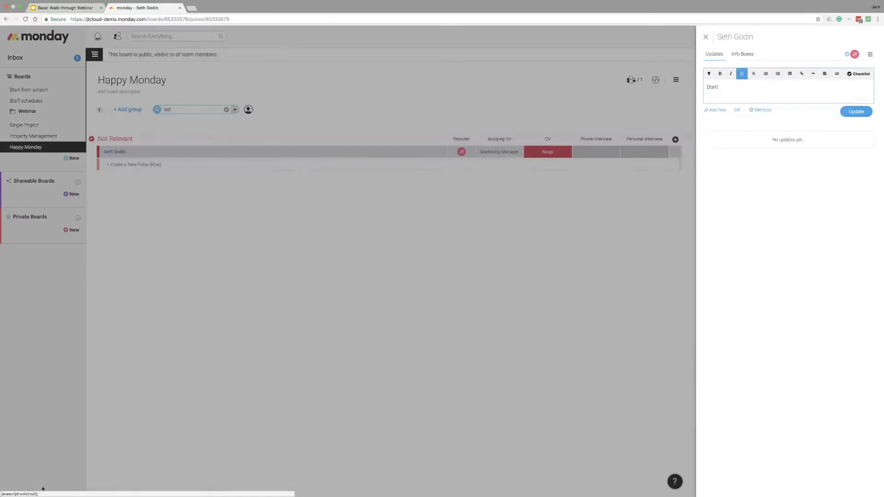
{"action": "type", "text": "t update Seth yet."}
{"action": "left_click", "coordinate": [856, 112]}
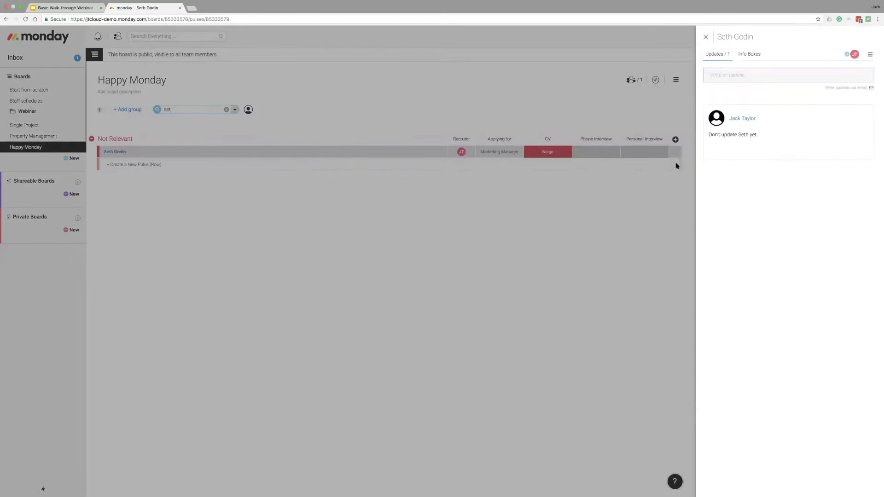
{"action": "left_click", "coordinate": [706, 37]}
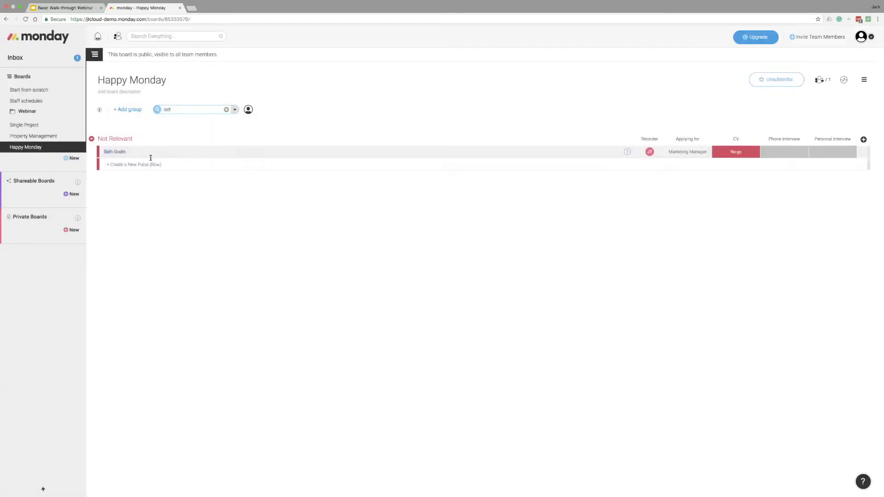
Step: View the posted update on the Seth Godin row again, and clear the board search
{"action": "left_click", "coordinate": [627, 151]}
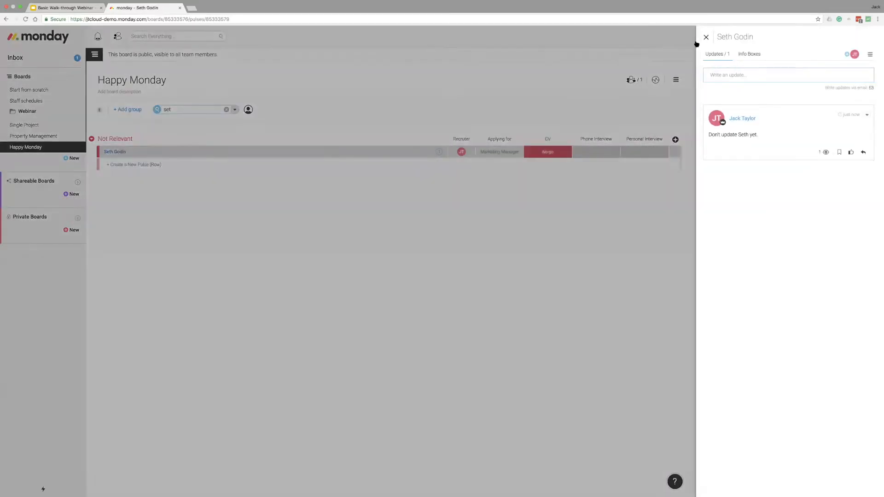
{"action": "left_click", "coordinate": [705, 37]}
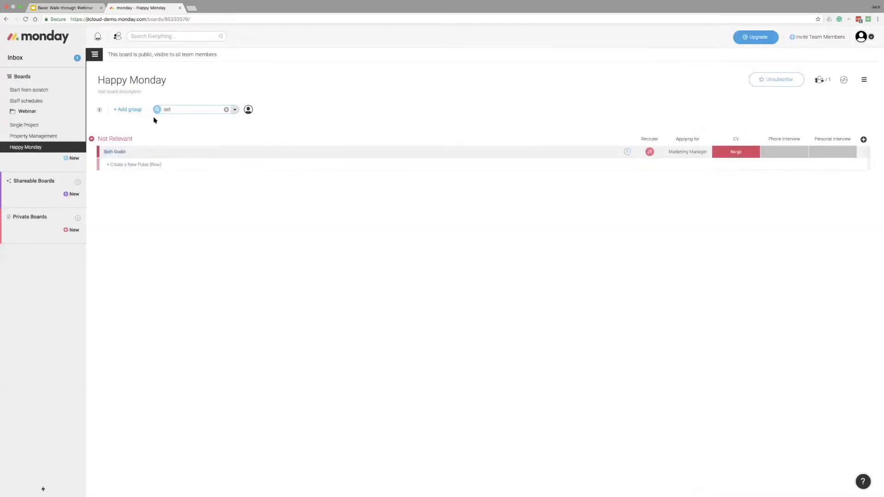
{"action": "left_click", "coordinate": [226, 110]}
Step: Filter the board to the rows of the recruiter assigned to Seth Godin, and remove that filter
{"action": "left_click", "coordinate": [252, 111]}
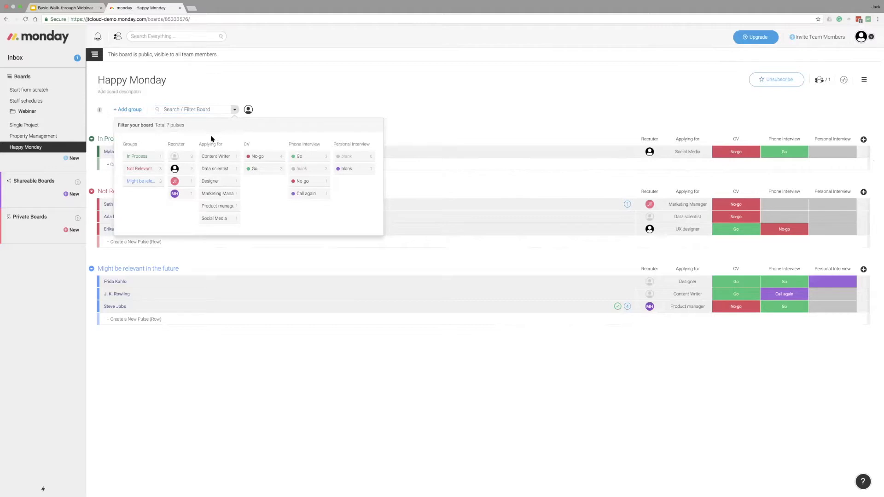
{"action": "left_click", "coordinate": [186, 183]}
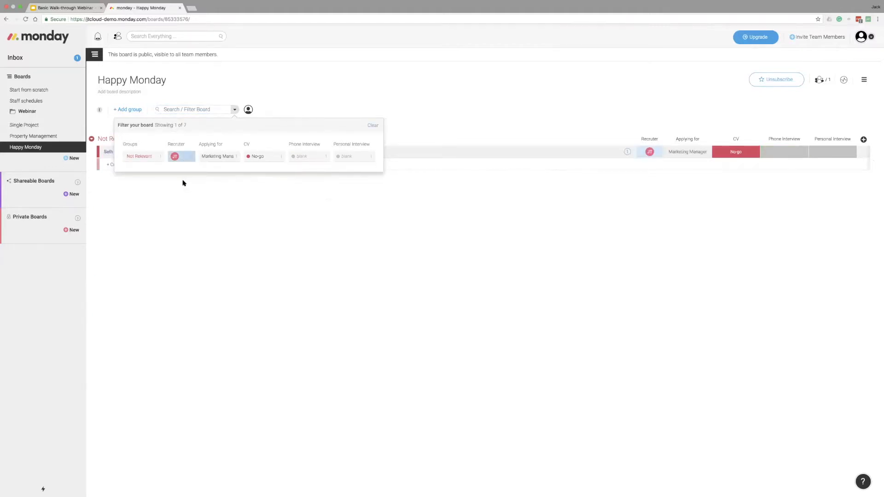
{"action": "left_click", "coordinate": [182, 157]}
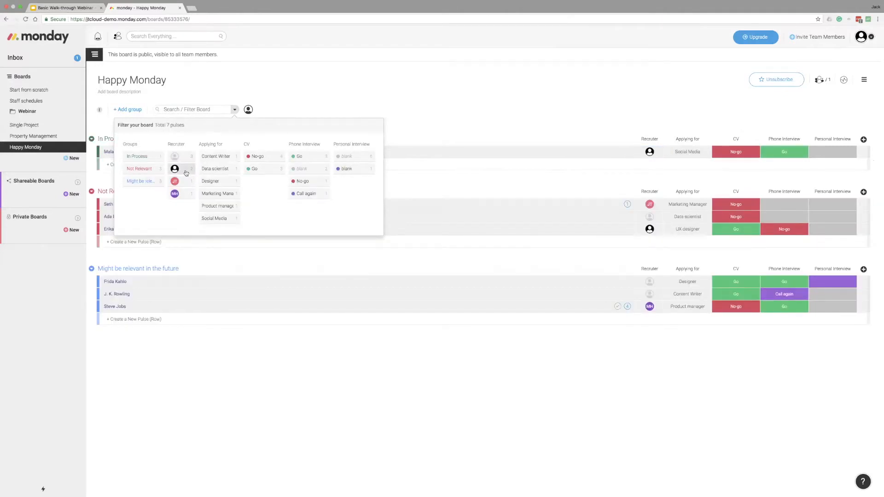
Step: Filter the board by Malala yousafzai's recruiter and CV status No-go, and look at the updates of the Malala yousafzai row
{"action": "left_click", "coordinate": [186, 171]}
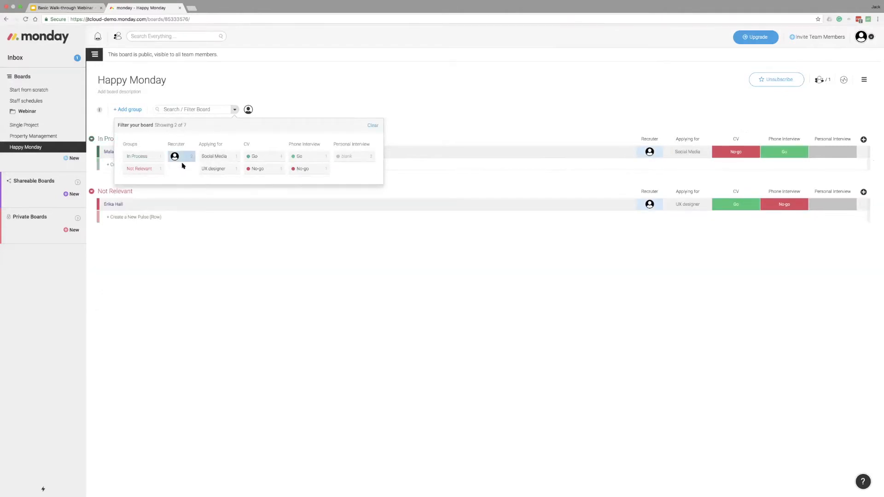
{"action": "left_click", "coordinate": [261, 169]}
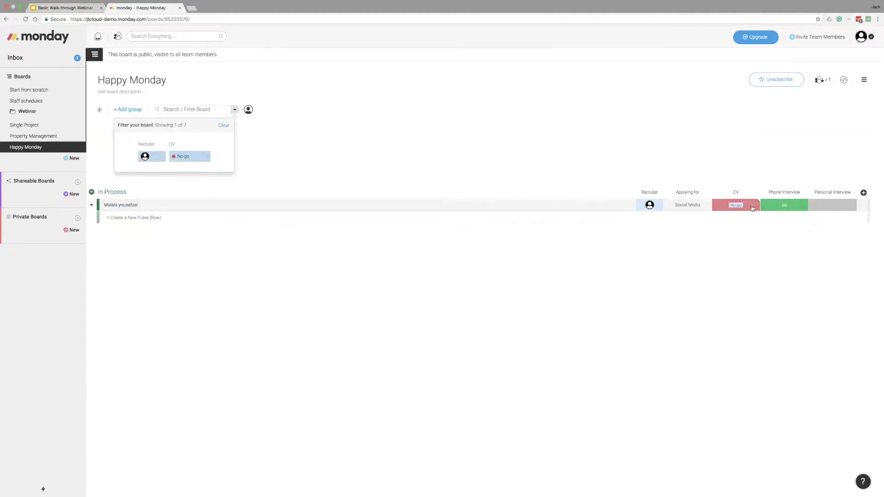
{"action": "left_click", "coordinate": [612, 205]}
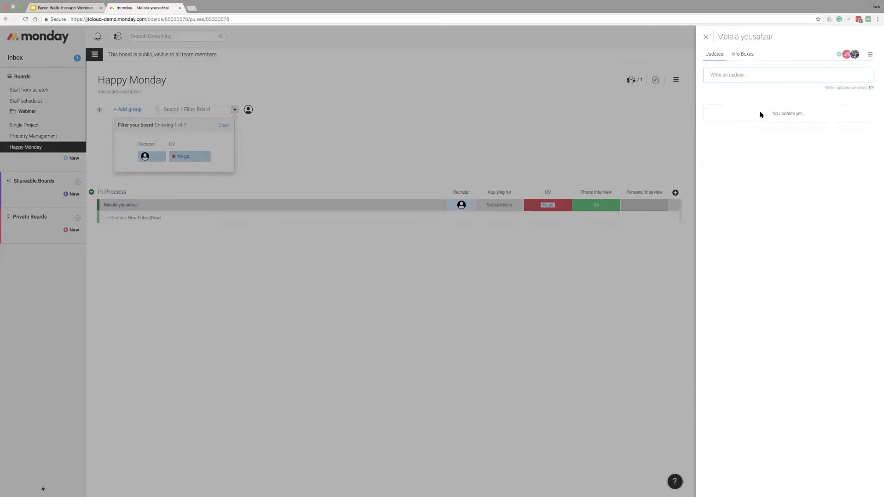
{"action": "left_click", "coordinate": [348, 207]}
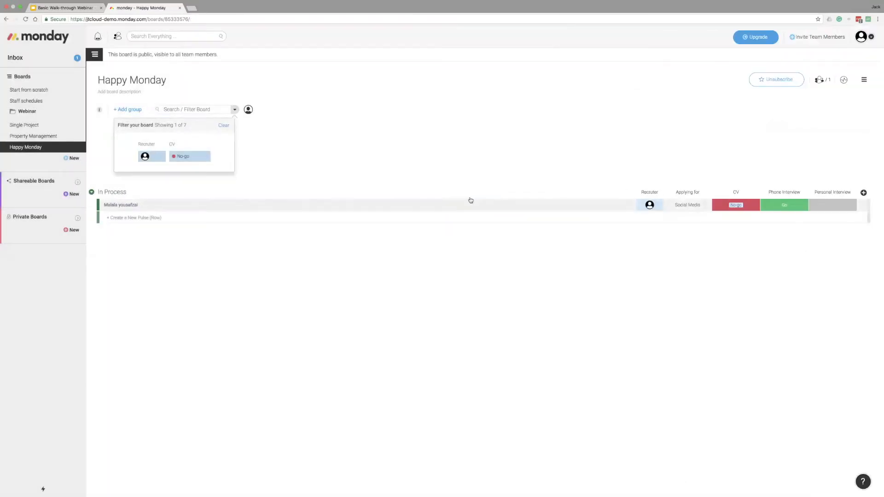
Step: Switch to the Start from scratch board by way of Property Management and Single Project
{"action": "left_click", "coordinate": [52, 135]}
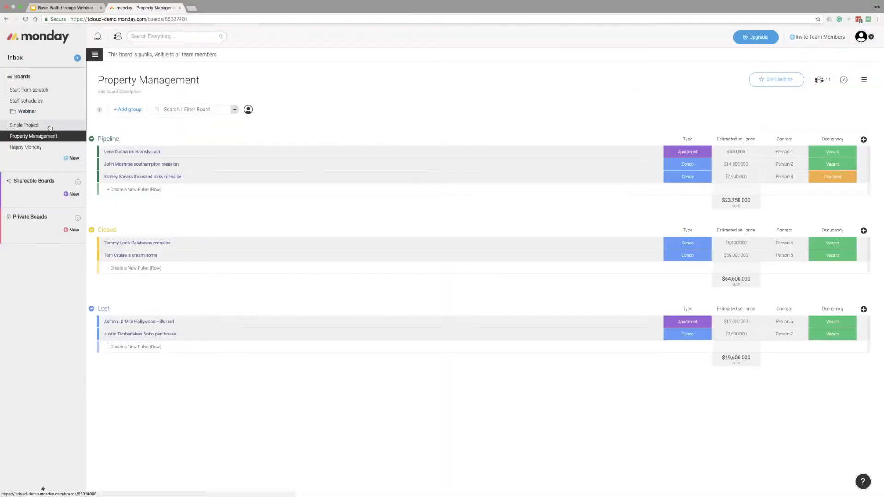
{"action": "left_click", "coordinate": [50, 126]}
{"action": "left_click", "coordinate": [32, 95]}
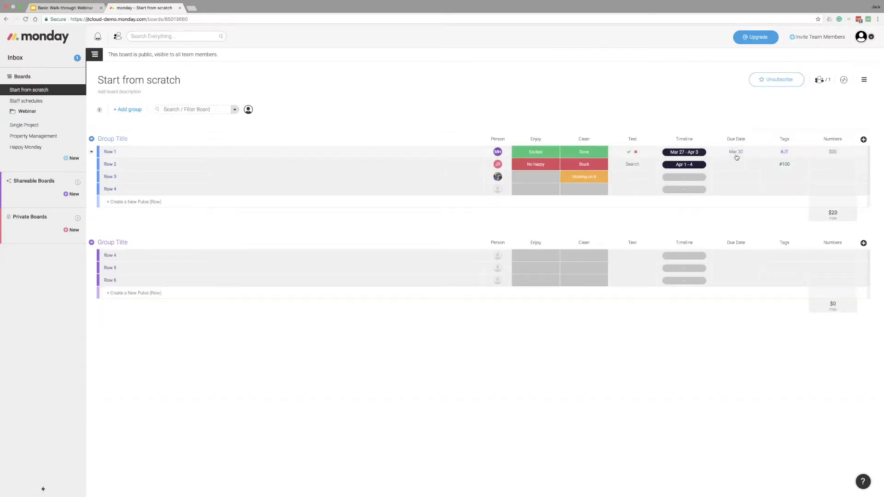
Step: In the first group, set the due dates of Row 2 to Apr 7, Row 3 to Mar 2 and Row 4 to Mar 31
{"action": "left_click", "coordinate": [737, 164]}
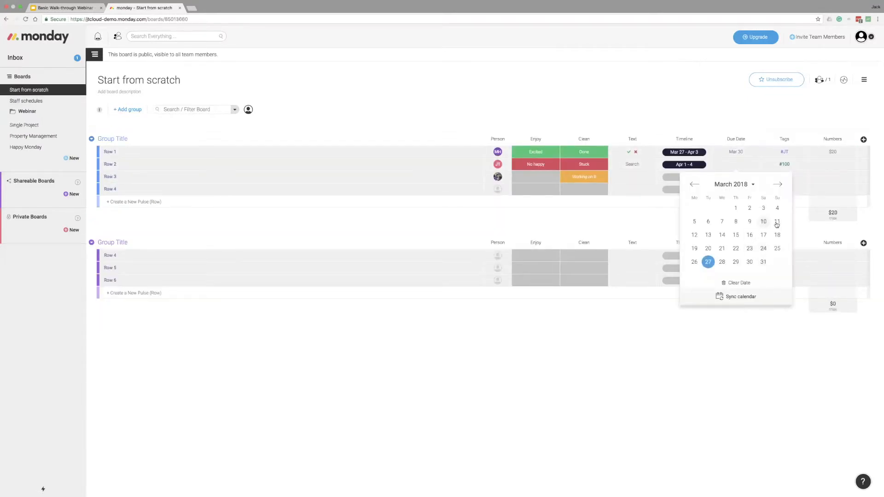
{"action": "left_click", "coordinate": [776, 185]}
{"action": "left_click", "coordinate": [763, 222]}
{"action": "left_click", "coordinate": [739, 178]}
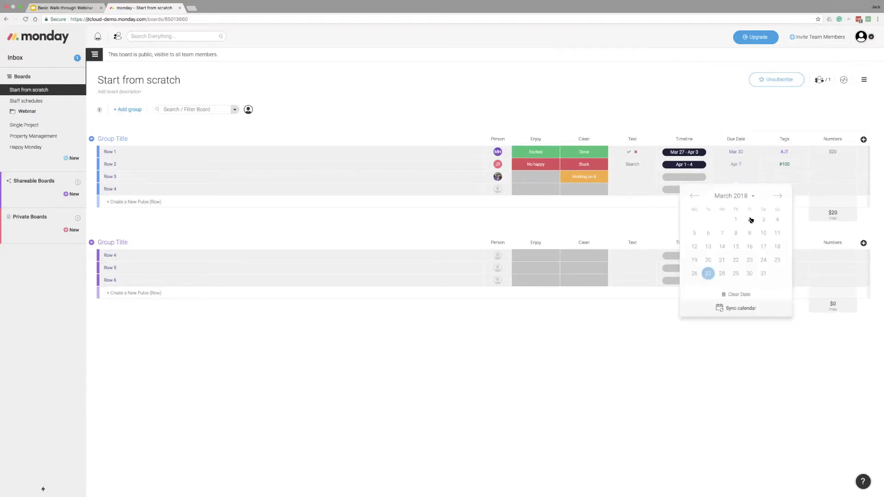
{"action": "left_click", "coordinate": [751, 221]}
{"action": "left_click", "coordinate": [737, 189]}
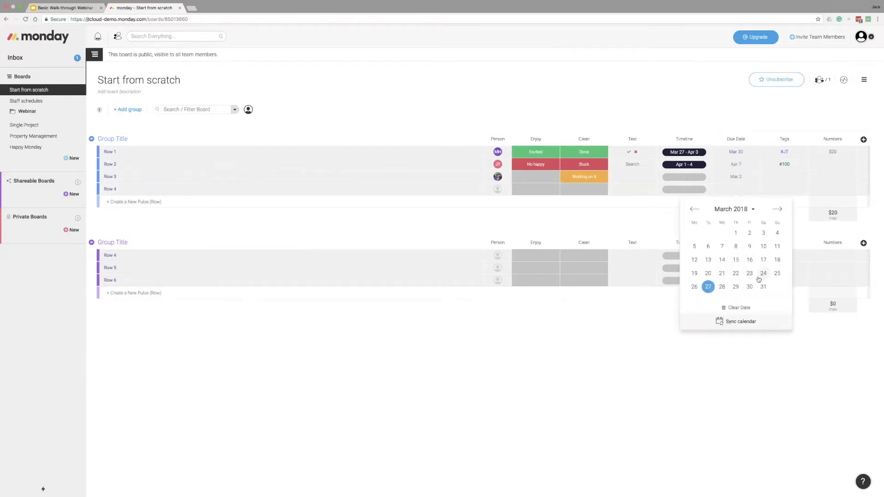
{"action": "left_click", "coordinate": [763, 286]}
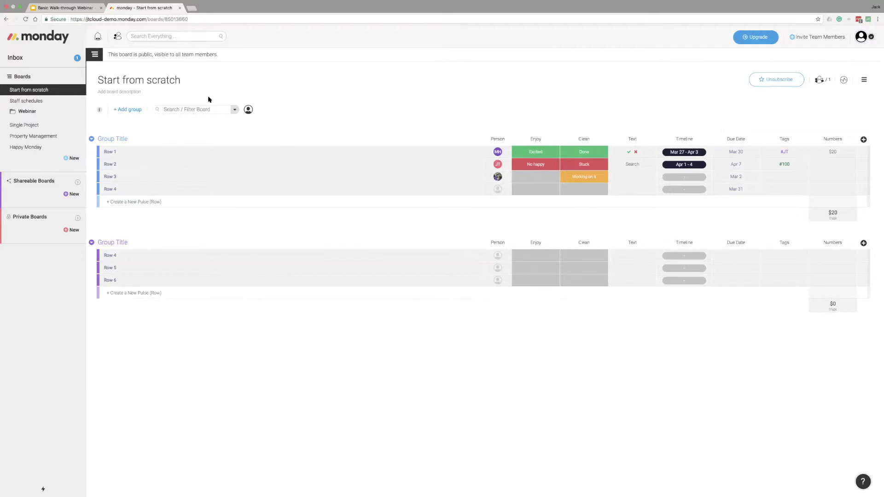
Step: Filter the board by Due Date, first with This Week and then with Past Dates, and clear the filter
{"action": "left_click", "coordinate": [233, 109]}
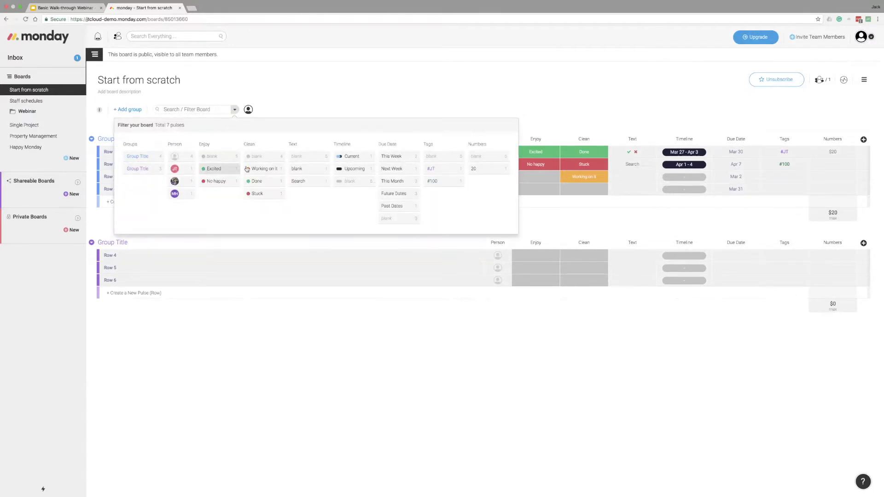
{"action": "left_click", "coordinate": [407, 161]}
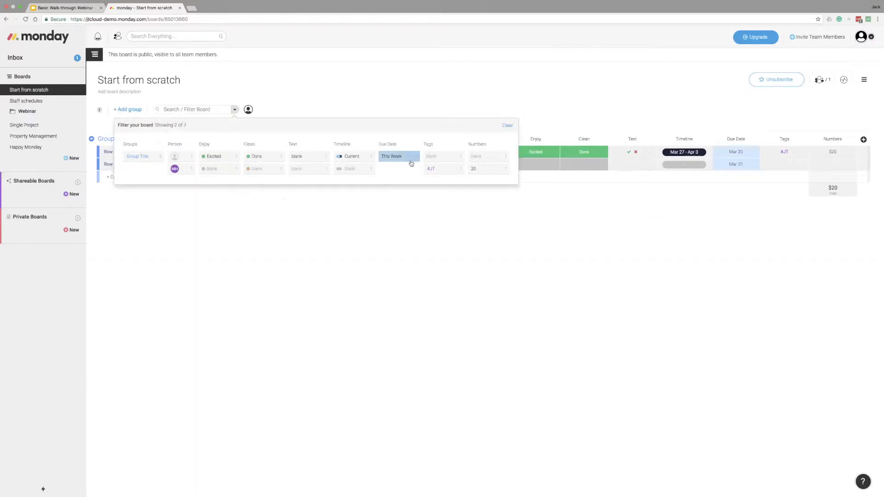
{"action": "left_click", "coordinate": [399, 158]}
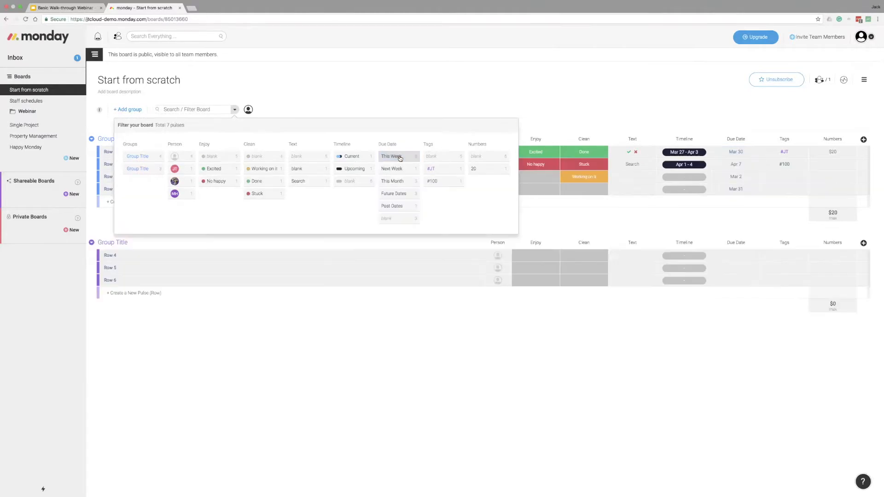
{"action": "left_click", "coordinate": [408, 204]}
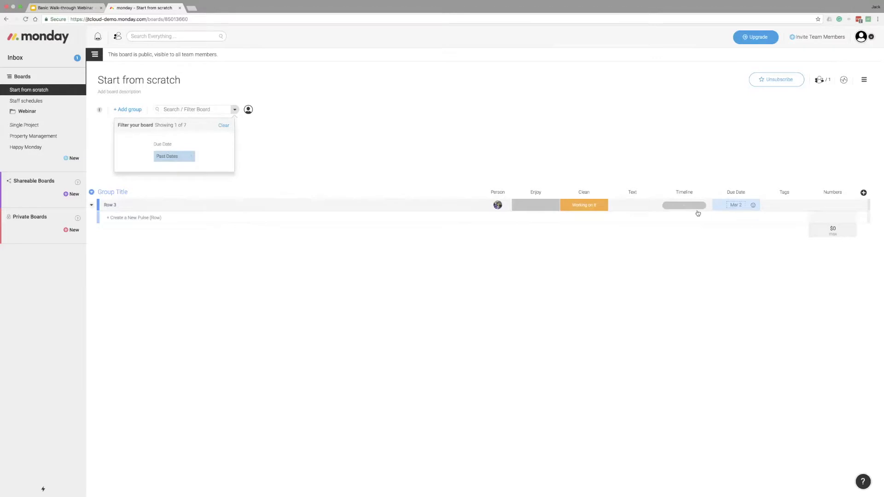
{"action": "left_click", "coordinate": [223, 126]}
{"action": "left_click", "coordinate": [335, 111]}
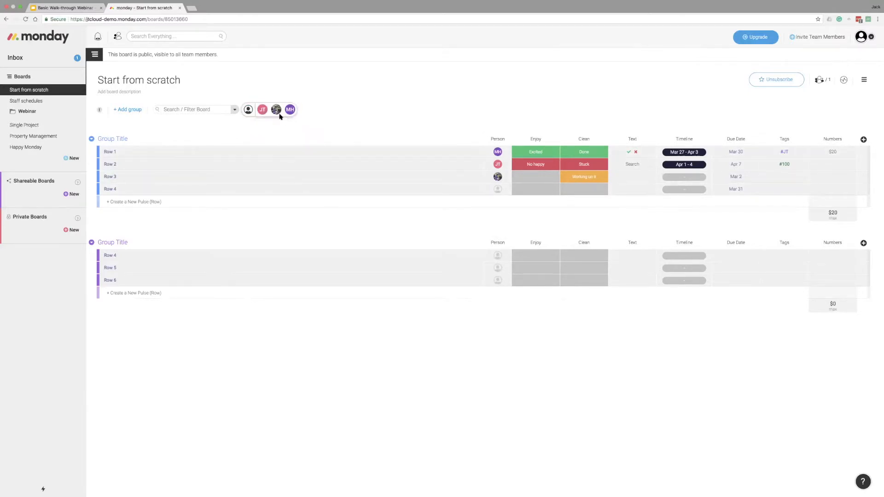
Step: Filter the board to Row 2's assigned person, clear that filter, and filter by the #JT tag instead
{"action": "left_click", "coordinate": [263, 110]}
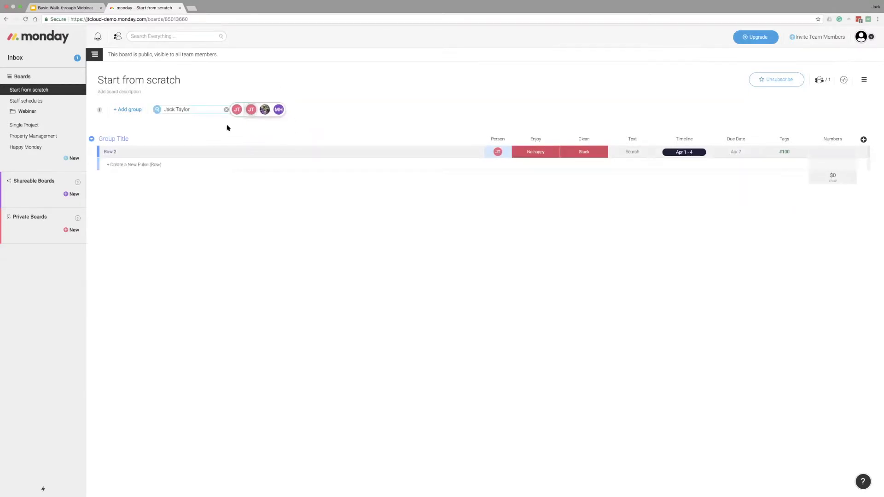
{"action": "left_click", "coordinate": [226, 110]}
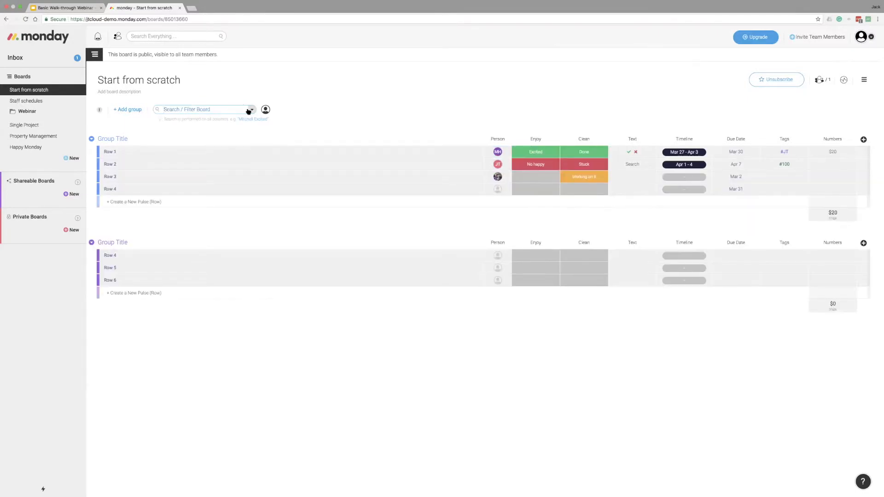
{"action": "left_click", "coordinate": [233, 110]}
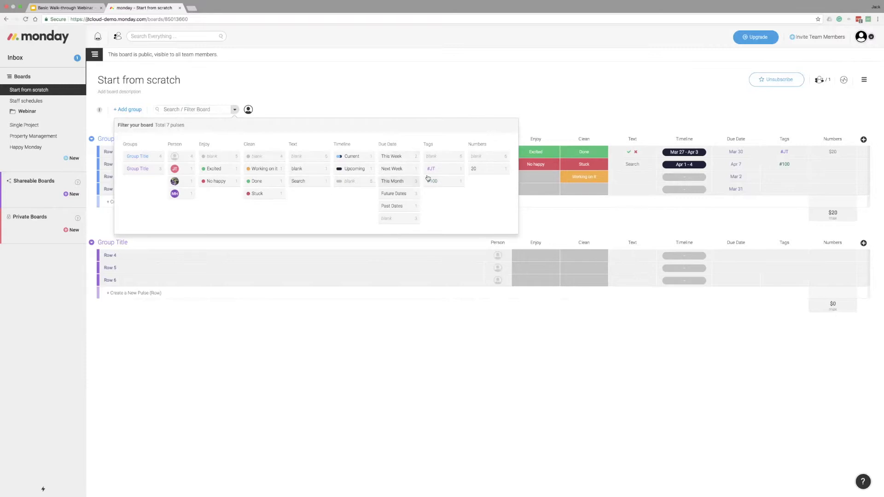
{"action": "left_click", "coordinate": [441, 170]}
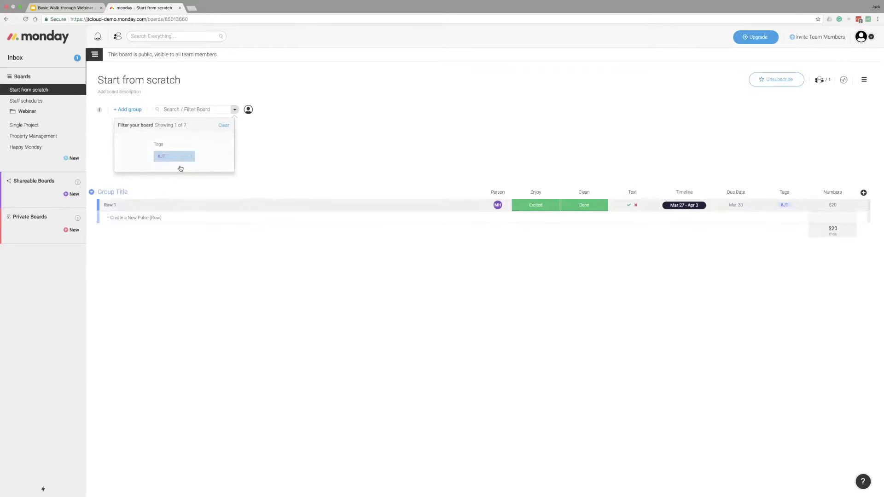
Step: Clear the tag filter, filter the board by Timeline with Current and with Upcoming, and by the Clean status Working on it, clearing each filter
{"action": "left_click", "coordinate": [224, 125]}
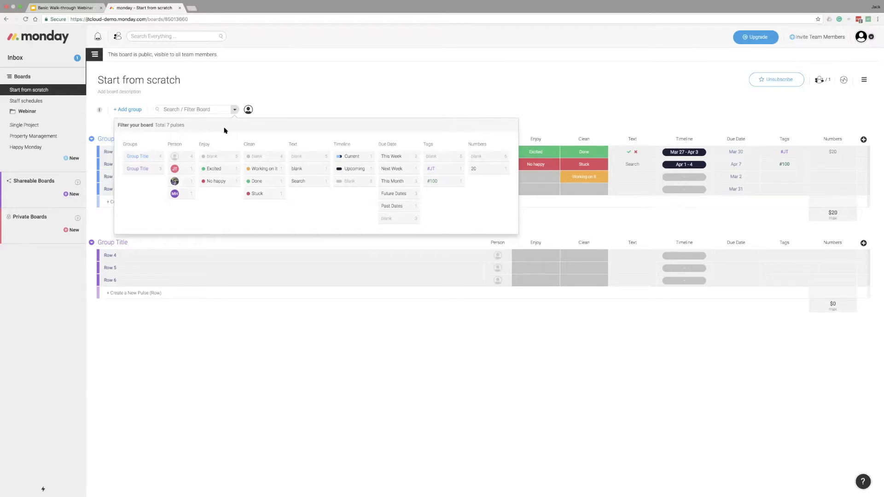
{"action": "left_click", "coordinate": [348, 161]}
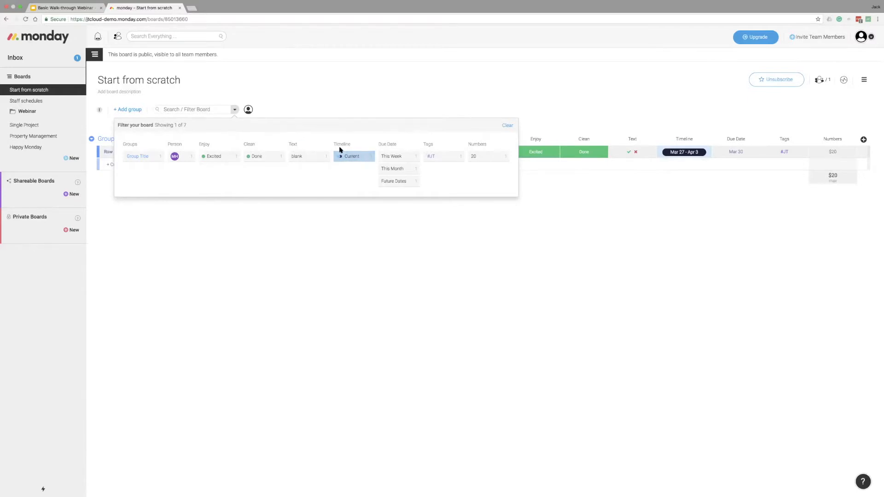
{"action": "left_click", "coordinate": [359, 159]}
{"action": "left_click", "coordinate": [361, 170]}
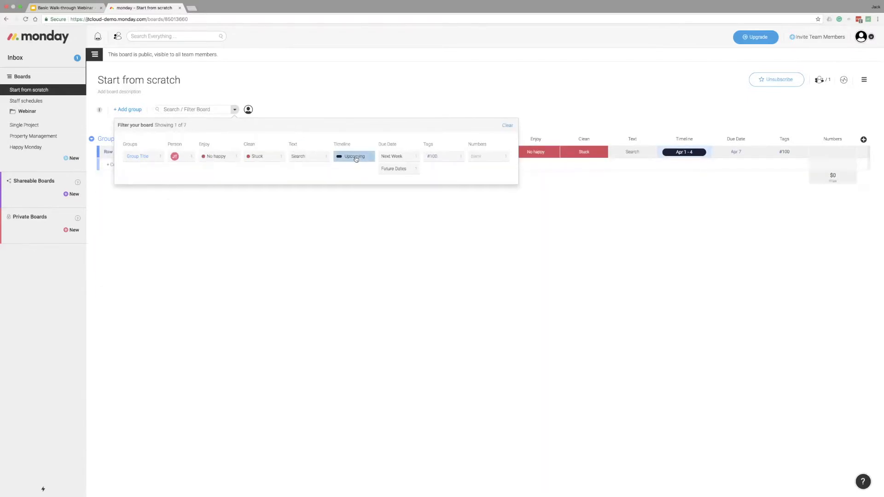
{"action": "left_click", "coordinate": [359, 158]}
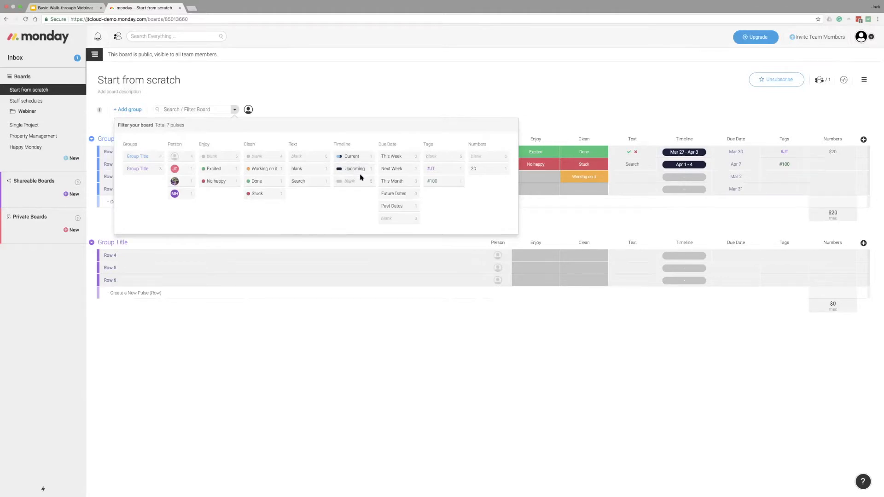
{"action": "left_click", "coordinate": [252, 170]}
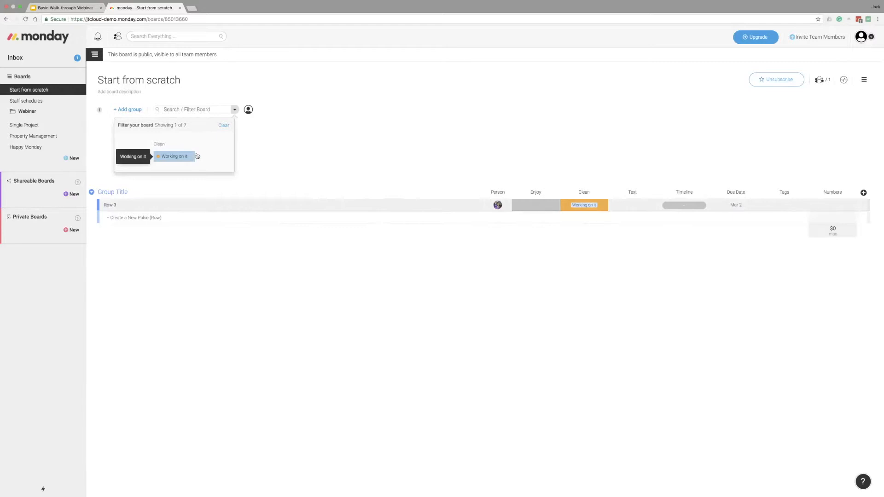
{"action": "left_click", "coordinate": [225, 127]}
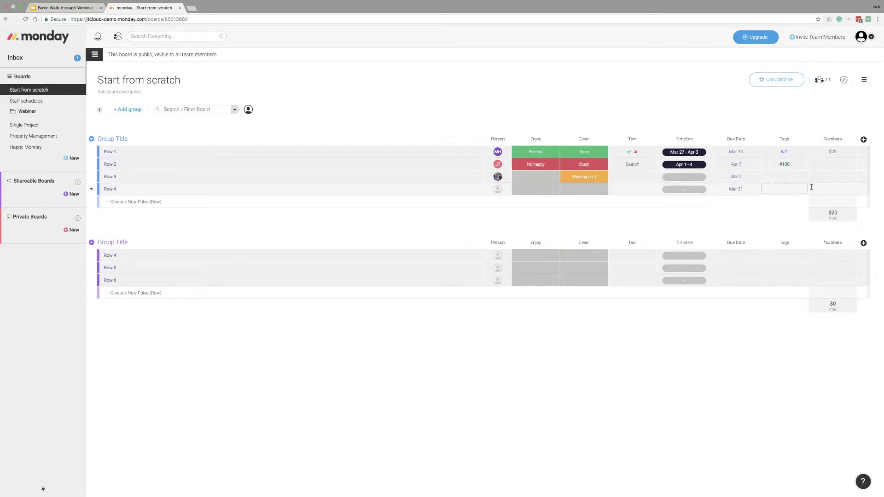
Step: Open Row 1's updates, reveal its address for writing updates via email, and copy that address
{"action": "left_click", "coordinate": [477, 152]}
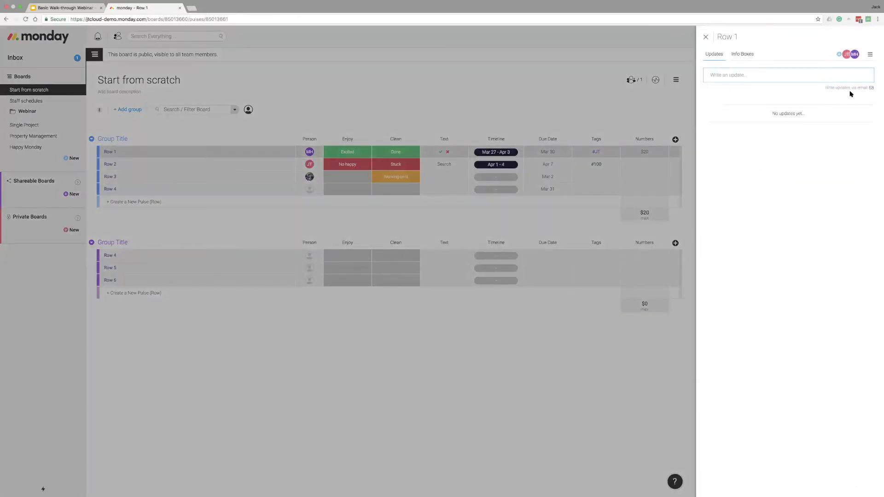
{"action": "left_click", "coordinate": [850, 87]}
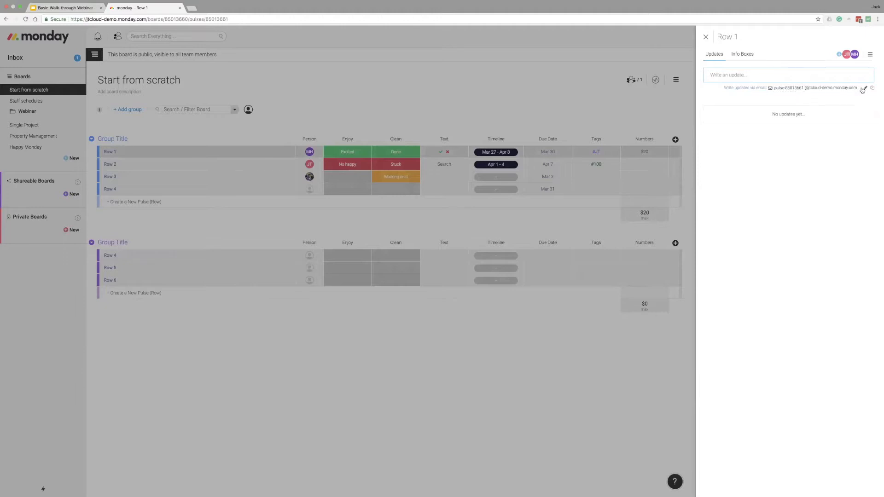
{"action": "left_click", "coordinate": [871, 88]}
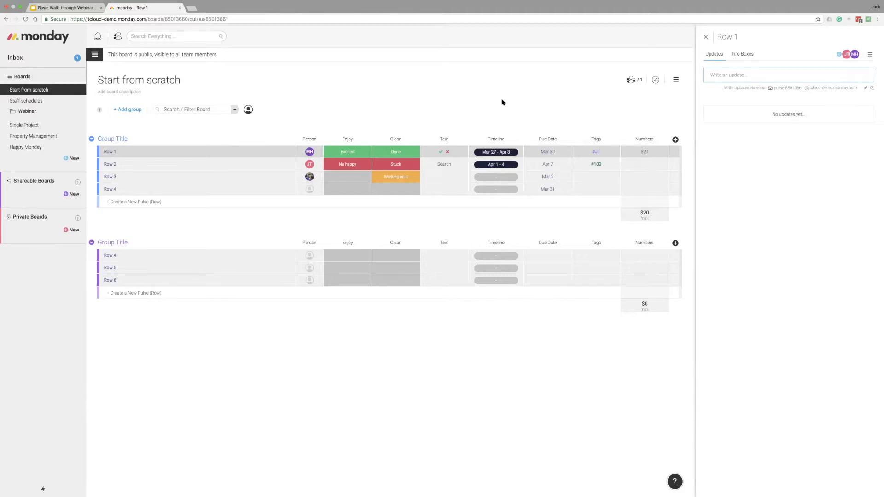
Step: Open the label editor of the Clean column from Row 1, apply the labels unchanged, and close the status picker
{"action": "left_click", "coordinate": [402, 152]}
{"action": "left_click", "coordinate": [406, 229]}
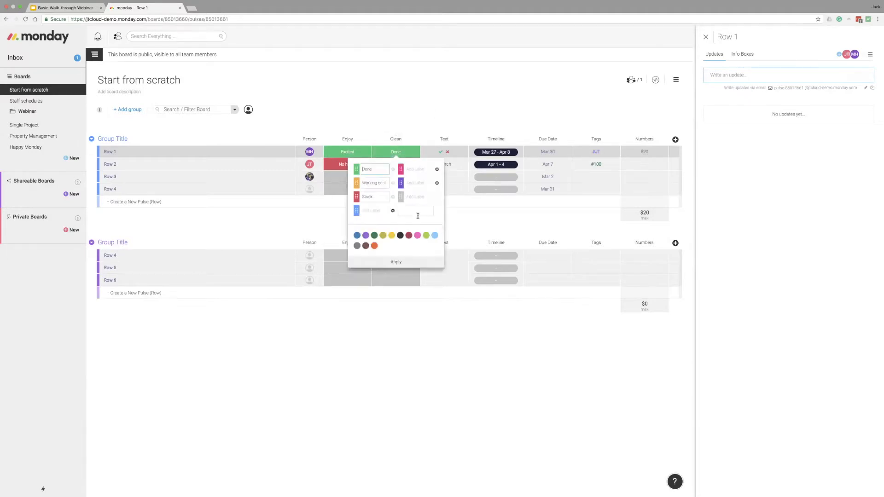
{"action": "left_click", "coordinate": [398, 263]}
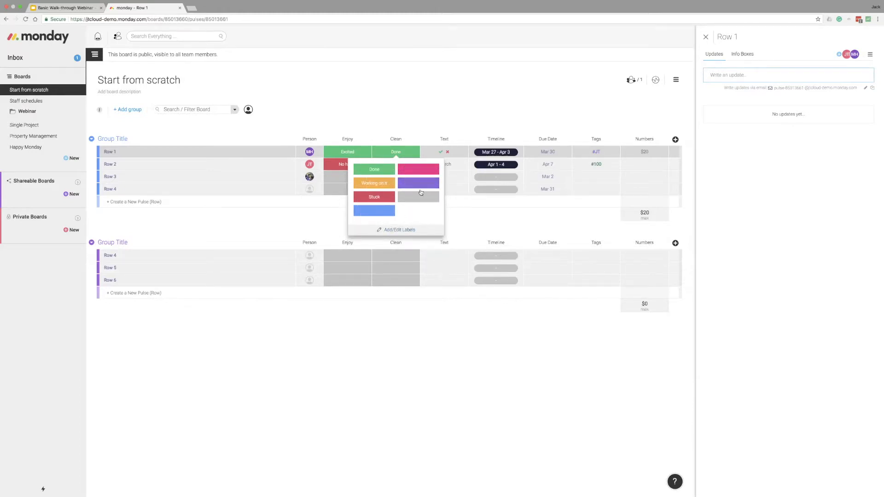
{"action": "left_click", "coordinate": [445, 108]}
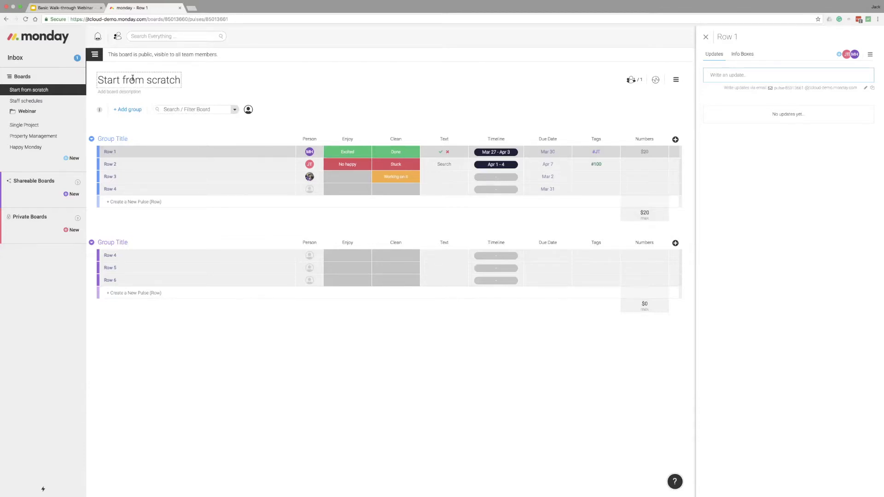
Step: Open the update editor for Row 1, and view the board's team subscribers list before closing it
{"action": "left_click", "coordinate": [755, 76]}
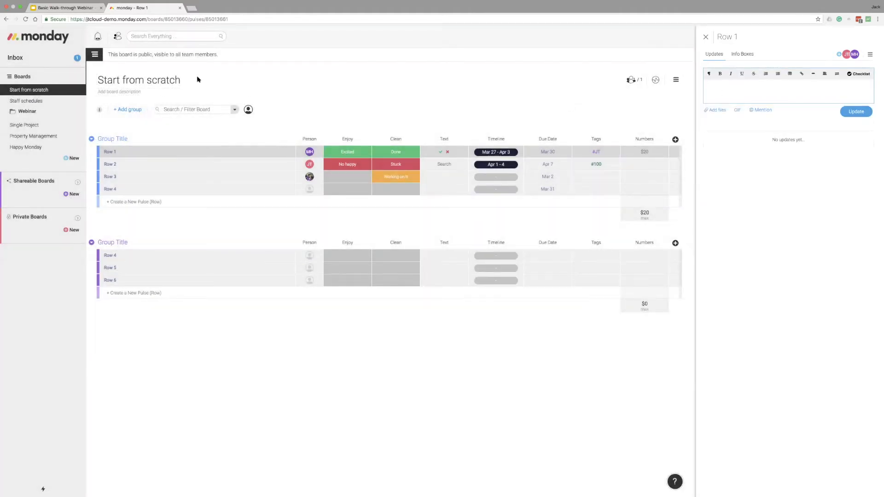
{"action": "left_click", "coordinate": [631, 79]}
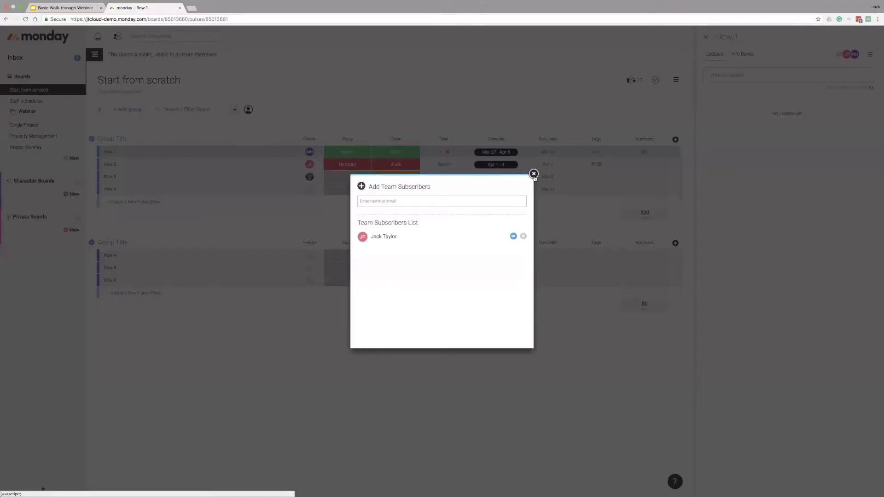
{"action": "left_click", "coordinate": [533, 174]}
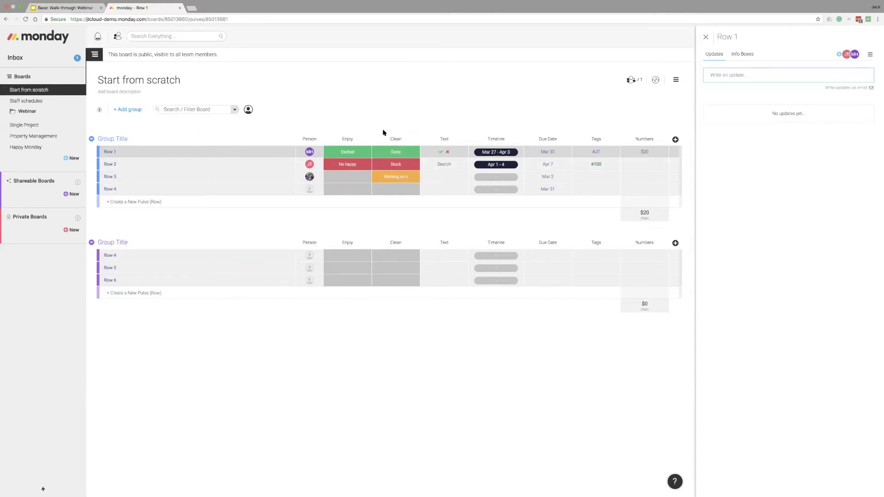
Step: Run the quick search I was mentioned and didn't reply across the account, and go back to the Start from scratch board
{"action": "left_click", "coordinate": [173, 36]}
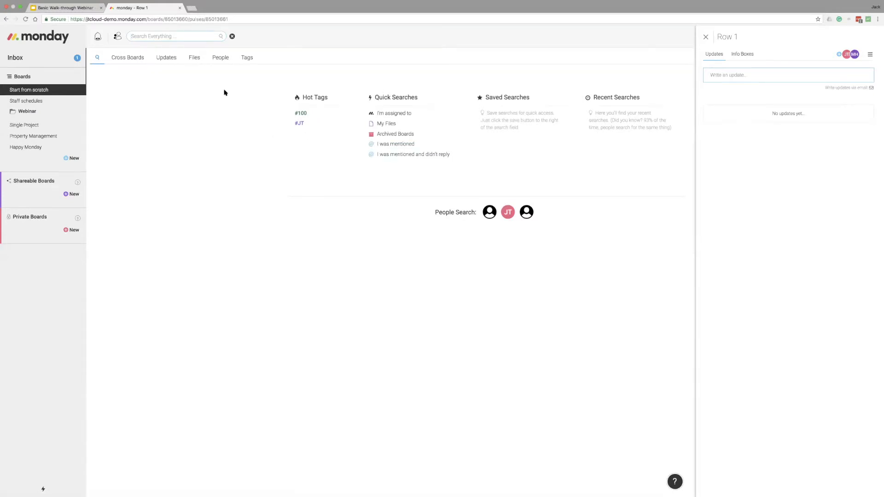
{"action": "left_click", "coordinate": [413, 155]}
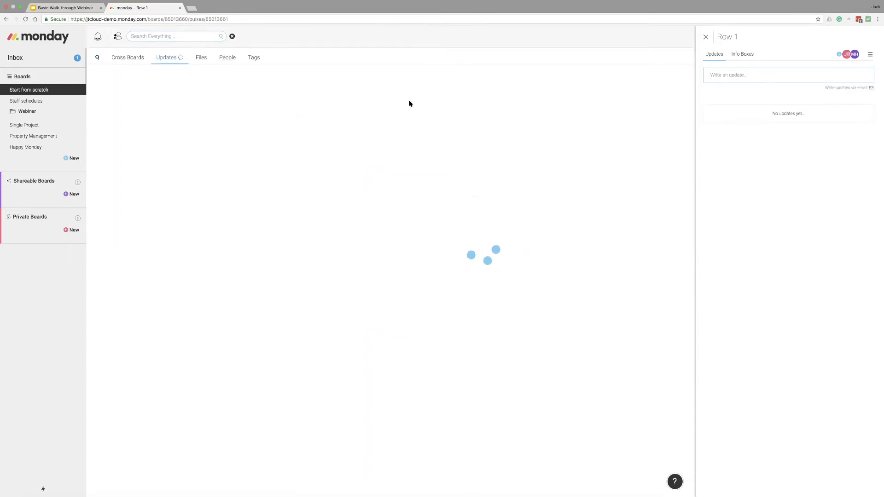
{"action": "right_click", "coordinate": [8, 21]}
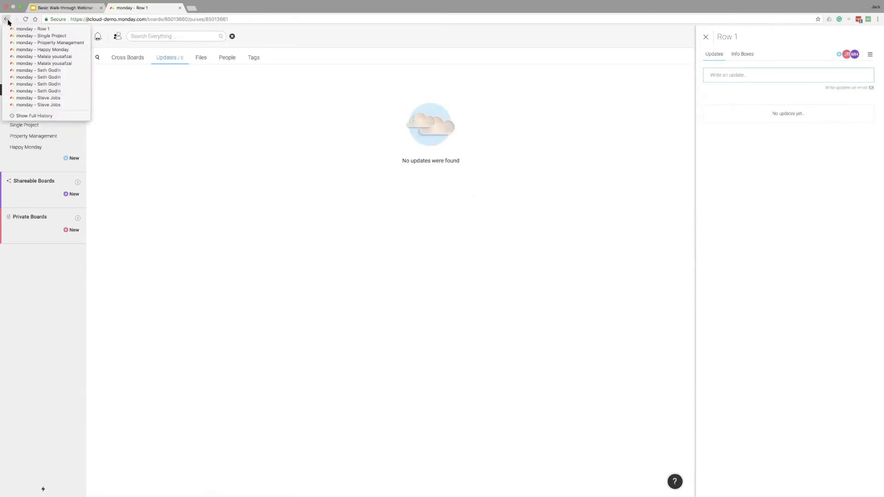
{"action": "left_click", "coordinate": [234, 90]}
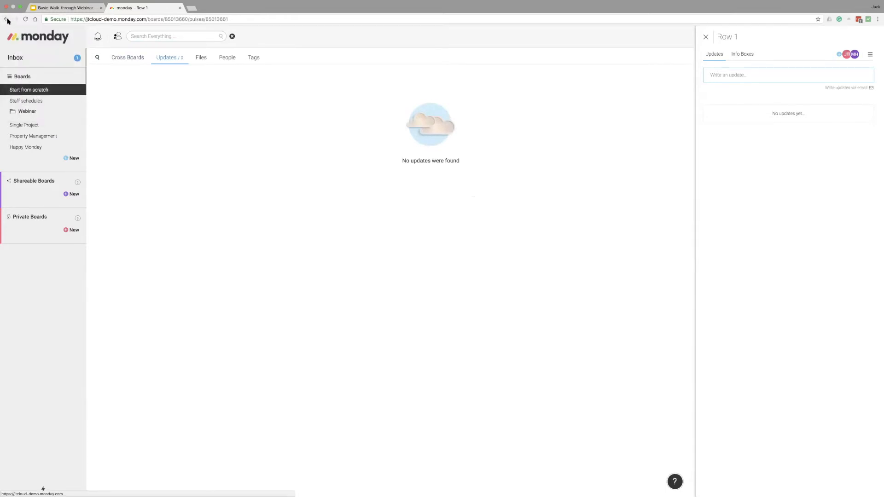
{"action": "left_click", "coordinate": [6, 19]}
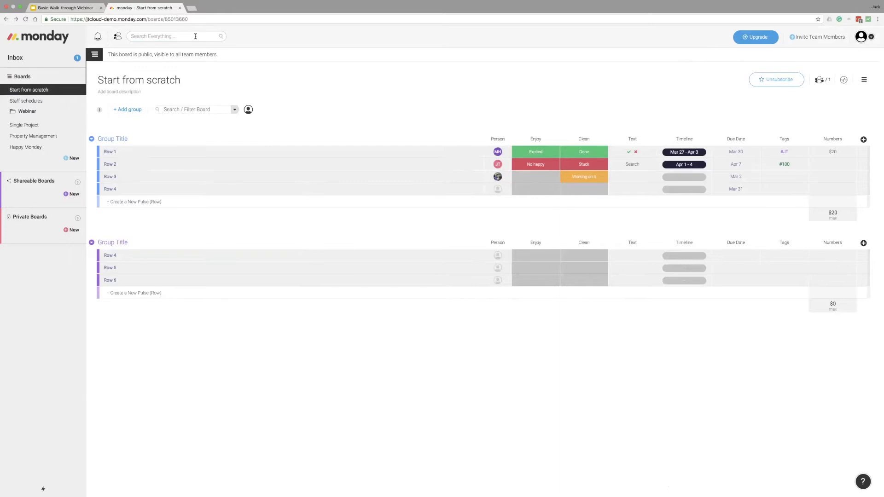
Step: Run the quick search I'm assigned to across all boards, and clear the search
{"action": "left_click", "coordinate": [195, 37]}
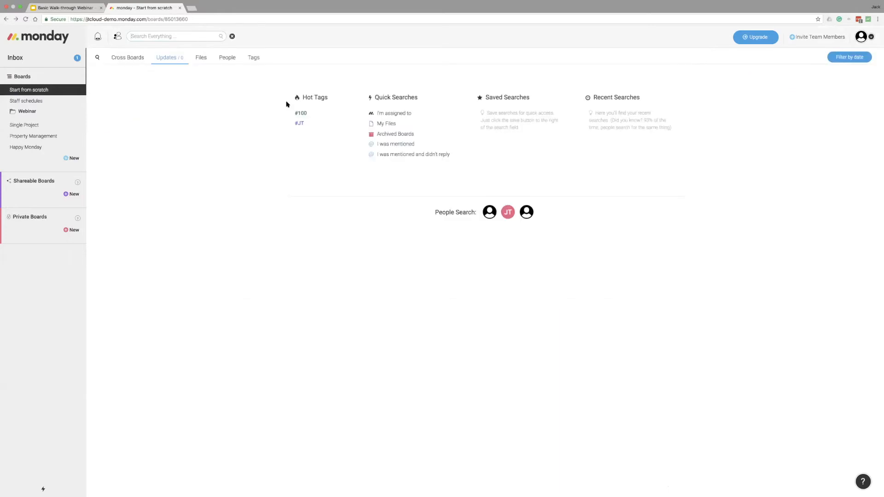
{"action": "left_click", "coordinate": [399, 113]}
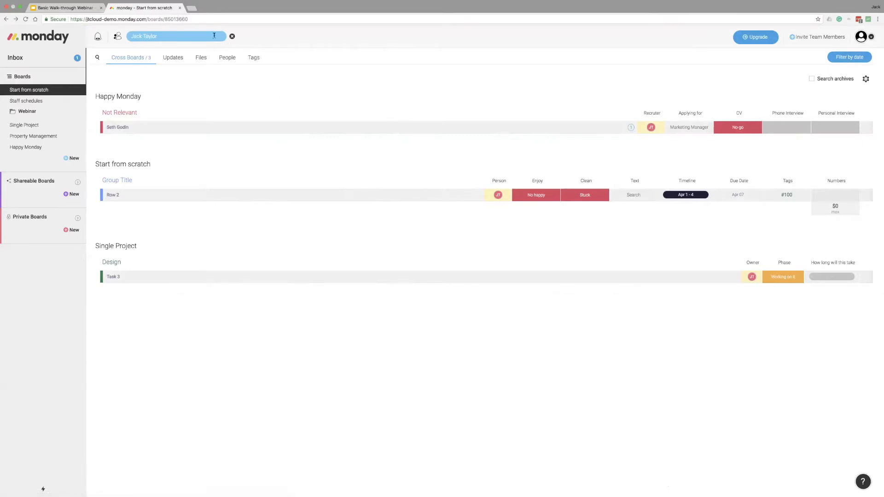
{"action": "left_click", "coordinate": [232, 36]}
Step: Search everything for the hot tag #100, look through its file, cross-board and tag results, and clear the search
{"action": "left_click", "coordinate": [206, 36]}
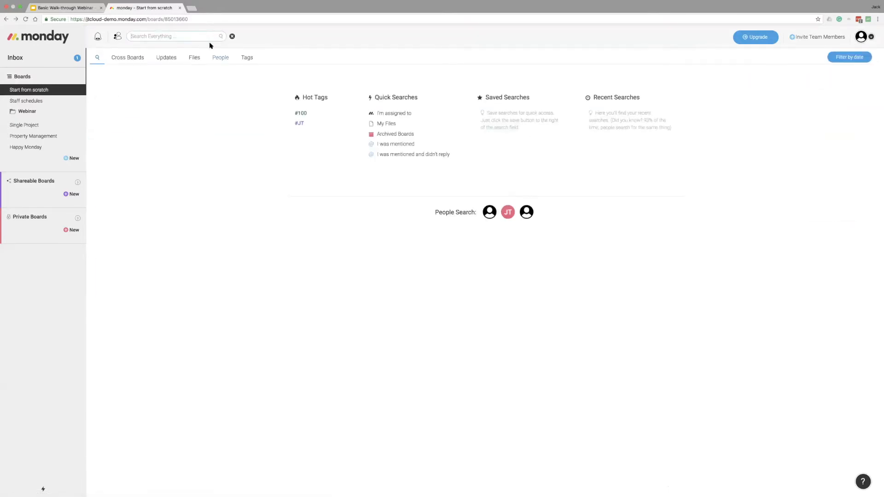
{"action": "left_click", "coordinate": [300, 113]}
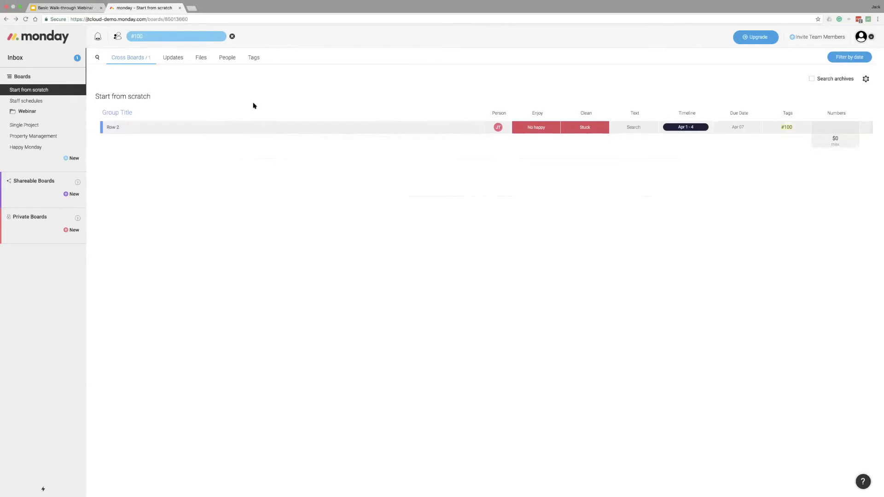
{"action": "left_click", "coordinate": [192, 61]}
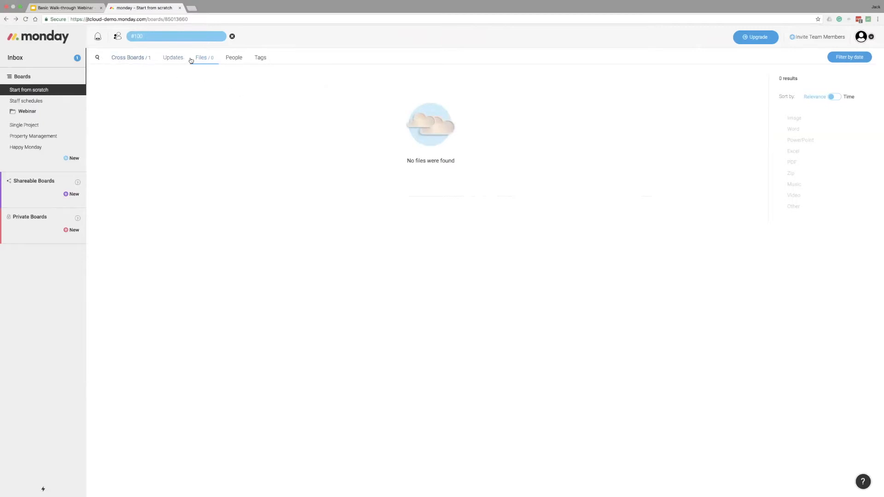
{"action": "left_click", "coordinate": [143, 60]}
{"action": "left_click", "coordinate": [259, 59]}
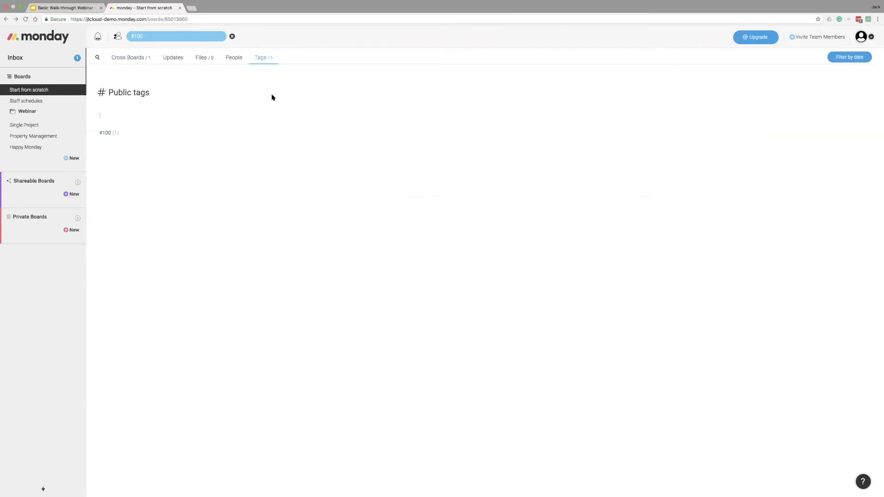
{"action": "left_click", "coordinate": [106, 133]}
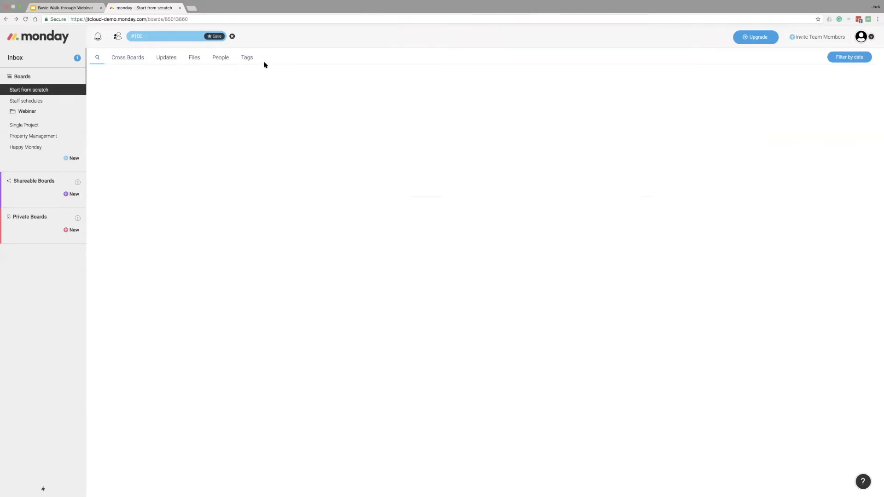
{"action": "left_click", "coordinate": [232, 36]}
Step: Filter the cross-board search by date and move the date range to Mar 15 through Mar 22
{"action": "left_click", "coordinate": [213, 36]}
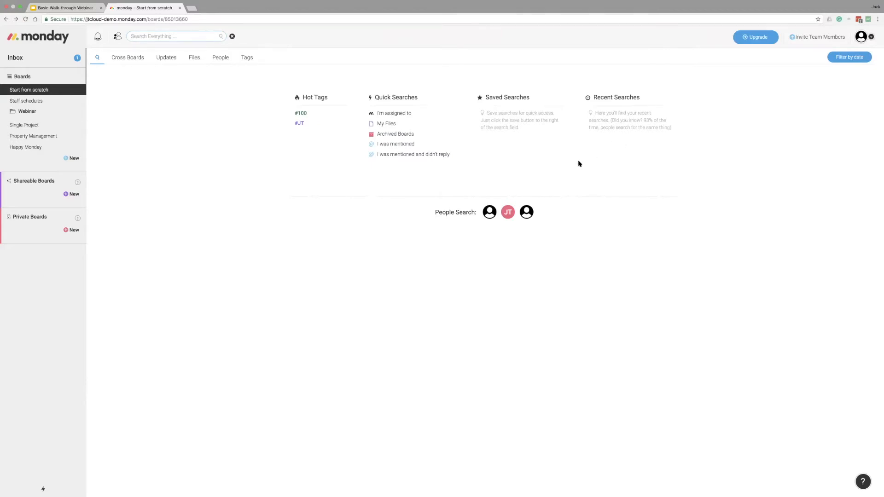
{"action": "left_click", "coordinate": [392, 134]}
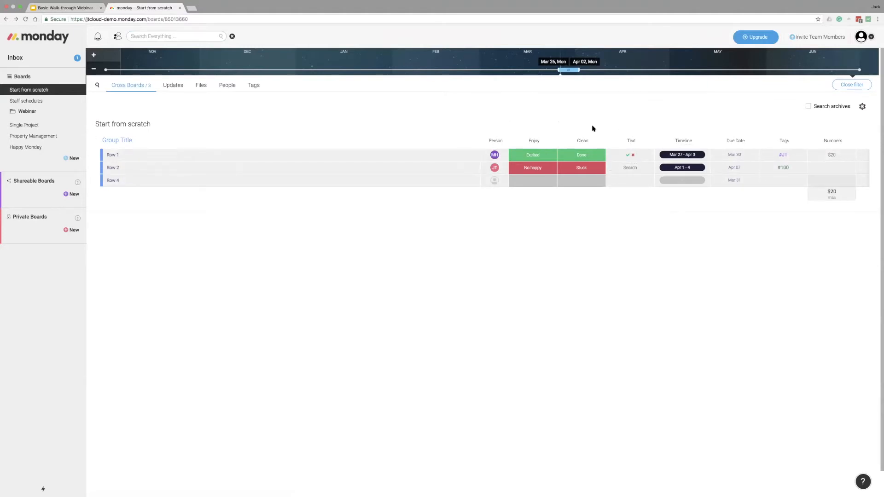
{"action": "left_click_drag", "start_coordinate": [560, 69], "coordinate": [527, 70]}
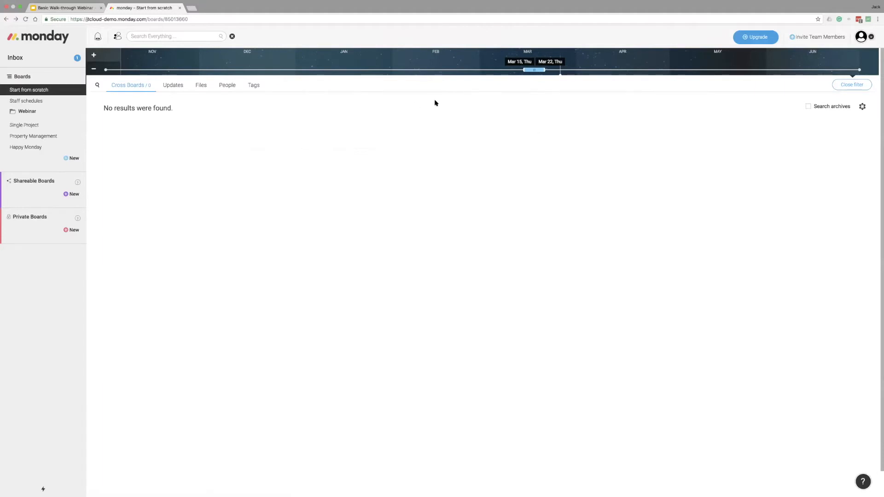
Step: Zoom the date filter's timeline out to quarters and back in to weeks, and include archives in the search
{"action": "left_click", "coordinate": [94, 69]}
{"action": "left_click", "coordinate": [94, 69]}
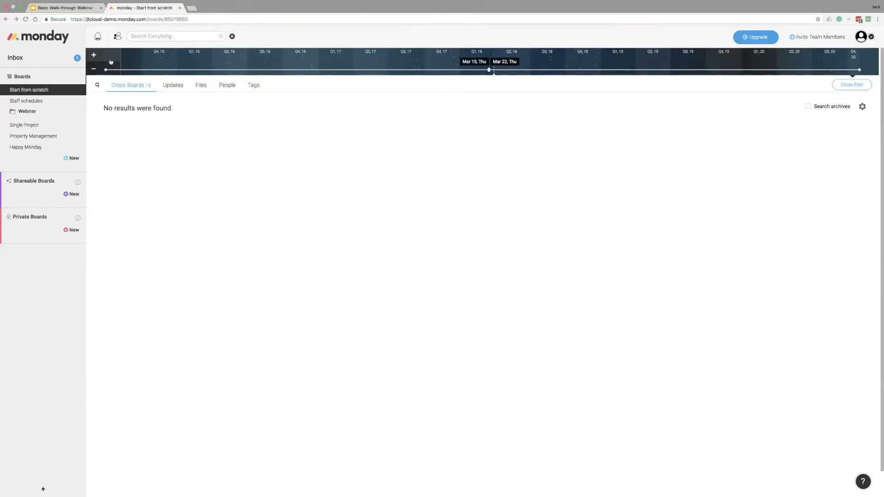
{"action": "left_click", "coordinate": [94, 55]}
{"action": "left_click", "coordinate": [94, 56]}
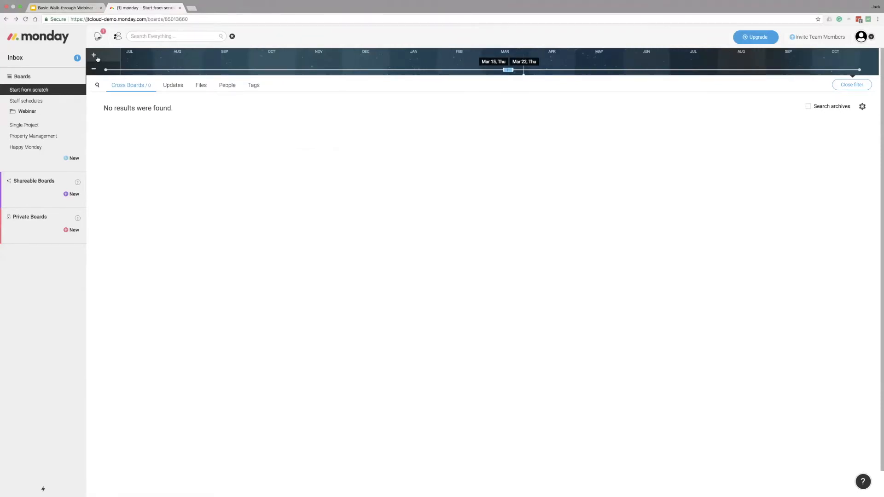
{"action": "left_click", "coordinate": [94, 55]}
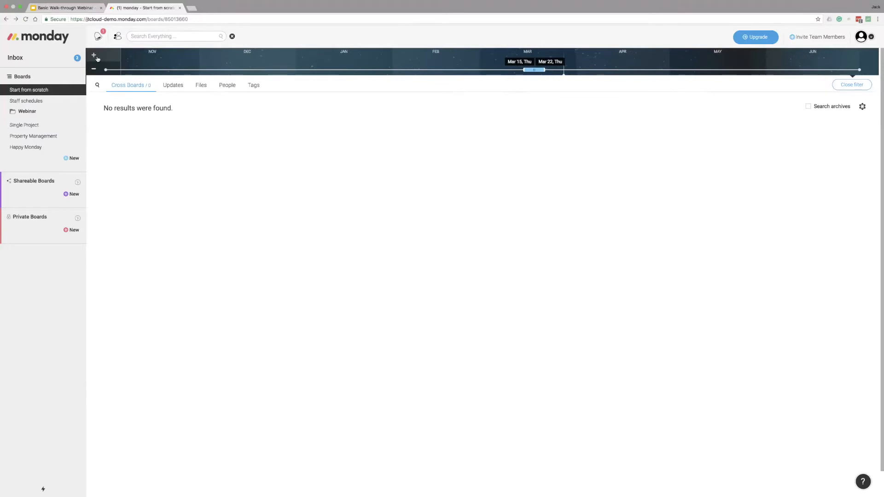
{"action": "left_click", "coordinate": [94, 56]}
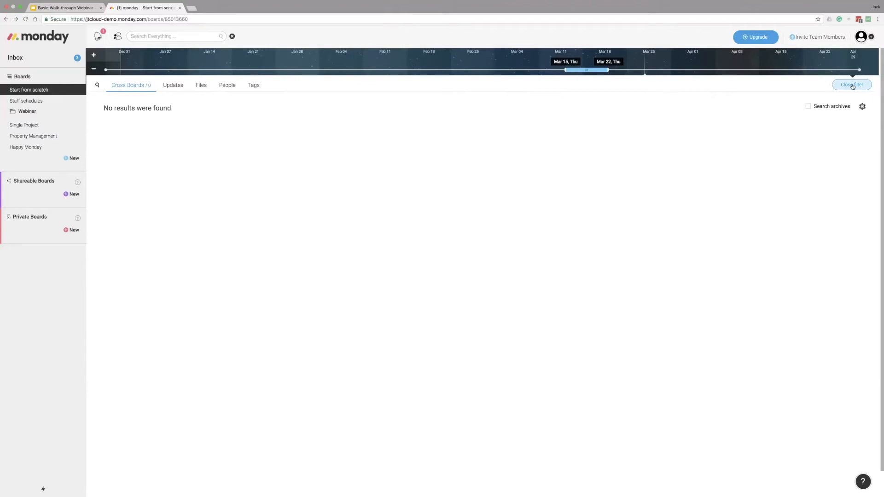
{"action": "left_click", "coordinate": [823, 107]}
Step: Open the notifications and go to the Task 1 update that contains the new mention
{"action": "left_click", "coordinate": [100, 37]}
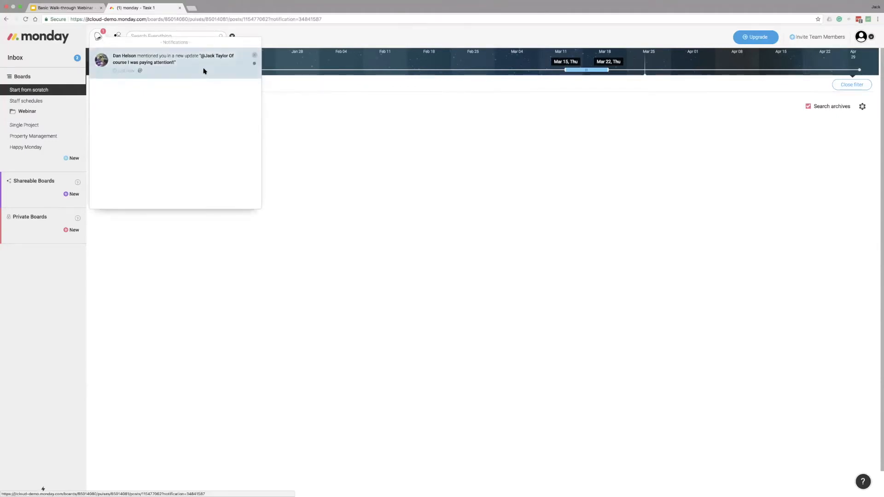
Step: Leave the Task 1 update that was reached from the mention notification and go to the inbox
{"action": "left_click", "coordinate": [252, 63]}
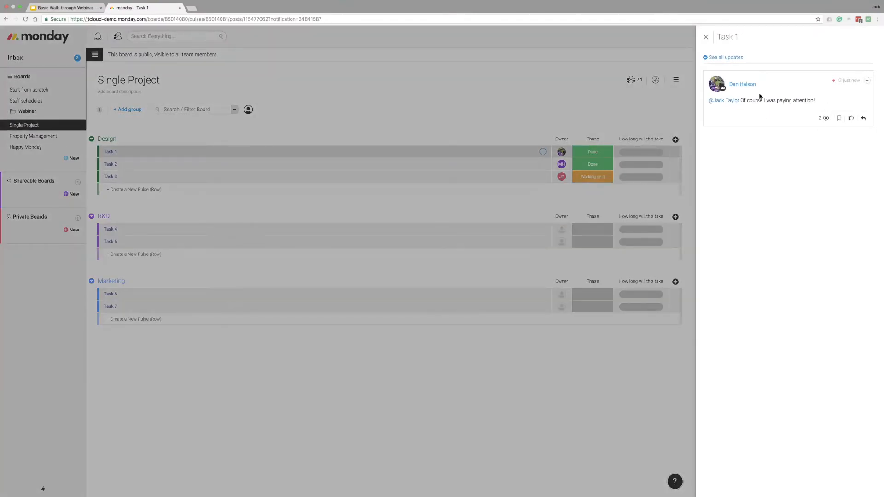
{"action": "left_click", "coordinate": [706, 37]}
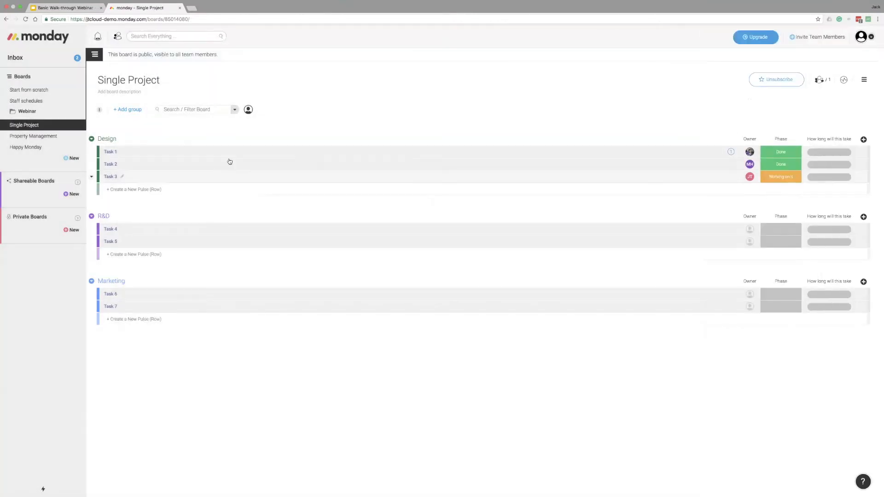
{"action": "left_click", "coordinate": [28, 66]}
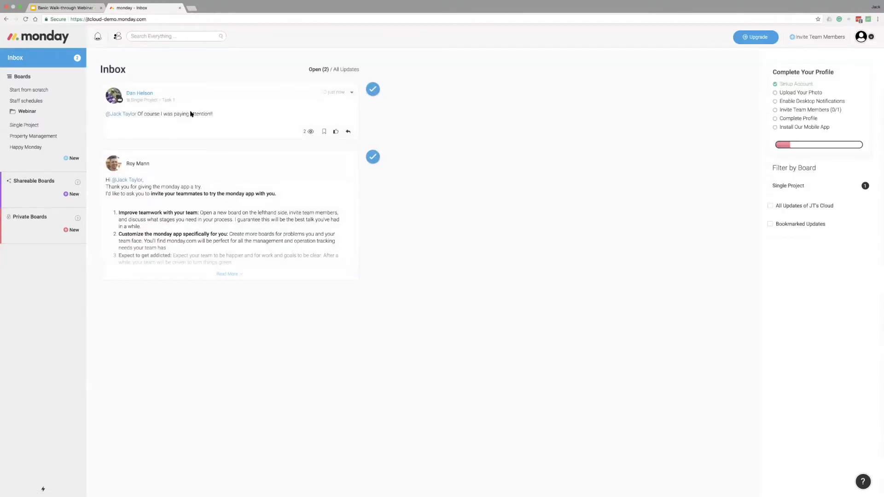
Step: Run the quick search for updates I was mentioned in and didn't reply to, and view its cross-board section
{"action": "left_click", "coordinate": [162, 36]}
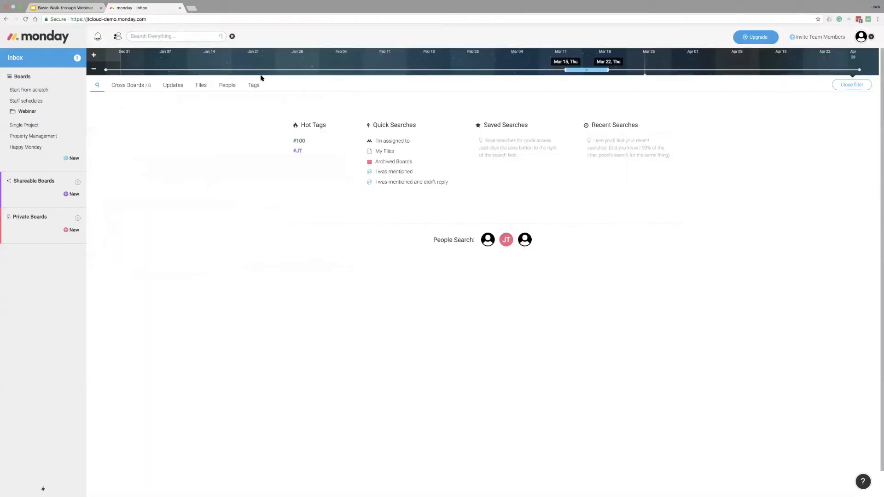
{"action": "left_click", "coordinate": [420, 183]}
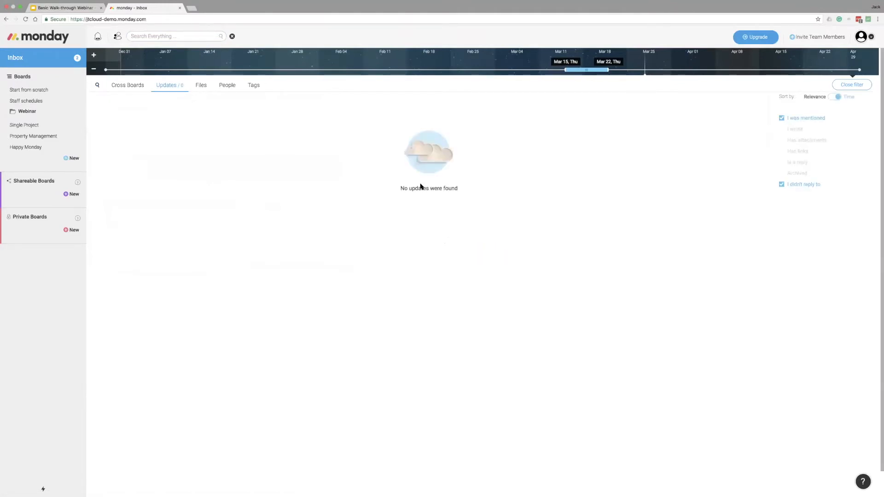
{"action": "left_click", "coordinate": [137, 88]}
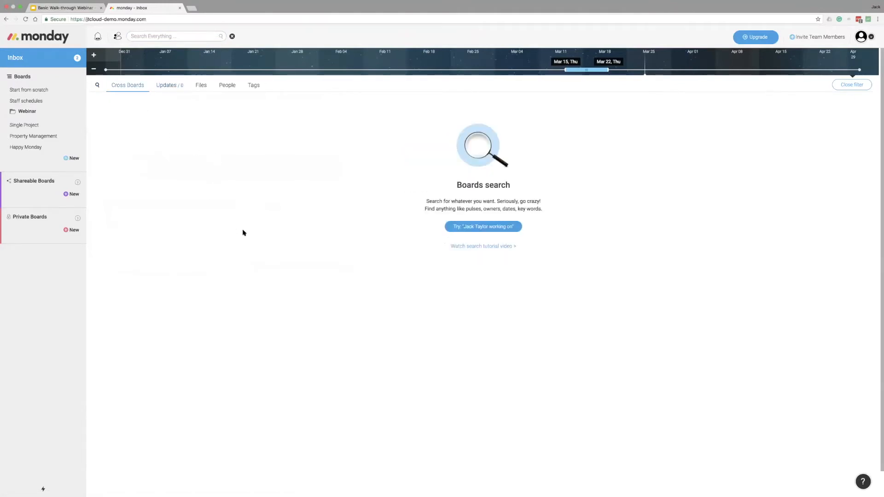
Step: Return to the Task 1 update from the mention notification and reply with the GIF of a woman at a desk
{"action": "left_click", "coordinate": [51, 65]}
{"action": "left_click", "coordinate": [98, 37]}
{"action": "left_click", "coordinate": [176, 65]}
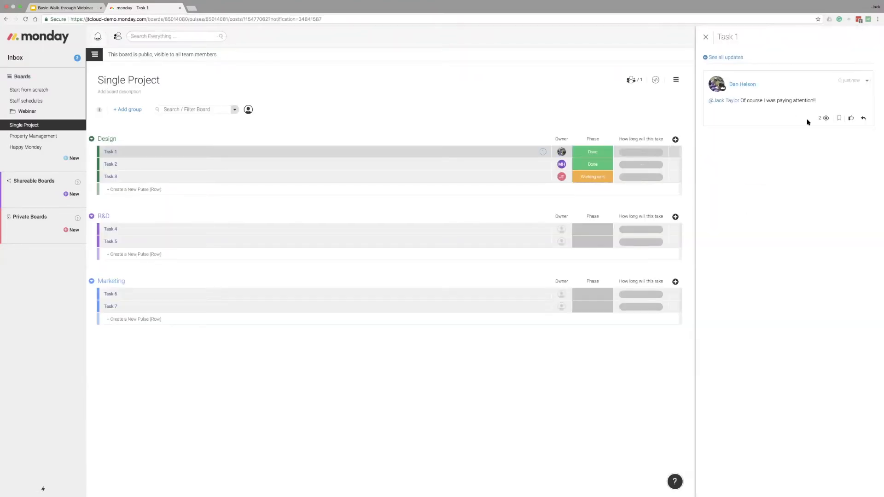
{"action": "left_click", "coordinate": [864, 119]}
{"action": "left_click", "coordinate": [762, 157]}
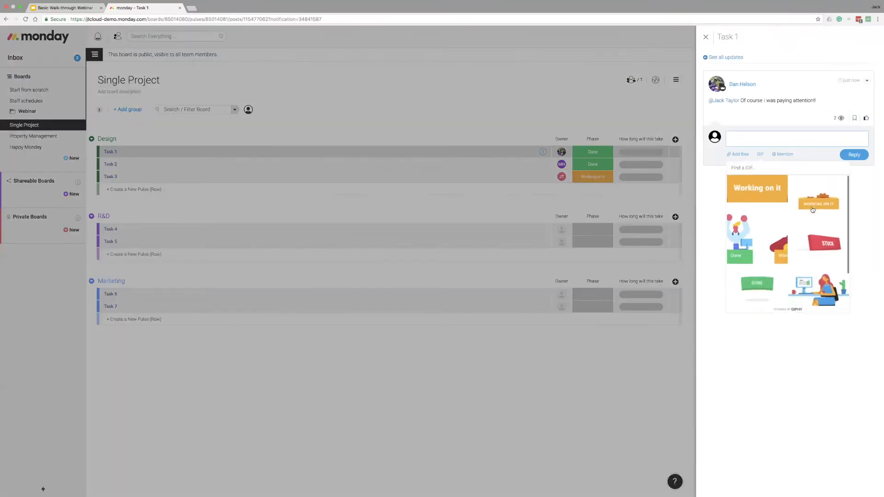
{"action": "left_click", "coordinate": [786, 227]}
{"action": "left_click", "coordinate": [854, 231]}
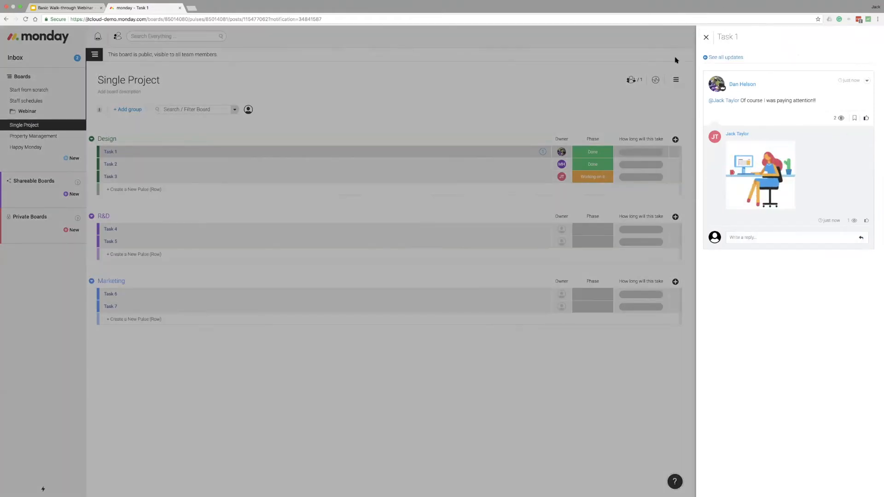
{"action": "left_click", "coordinate": [675, 57]}
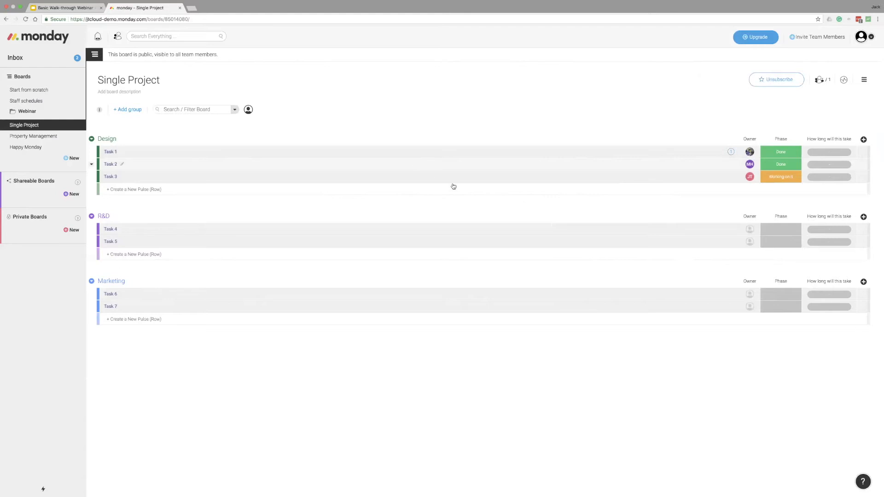
Step: Add a second team member as a subscriber to the Start from scratch board
{"action": "left_click", "coordinate": [211, 163]}
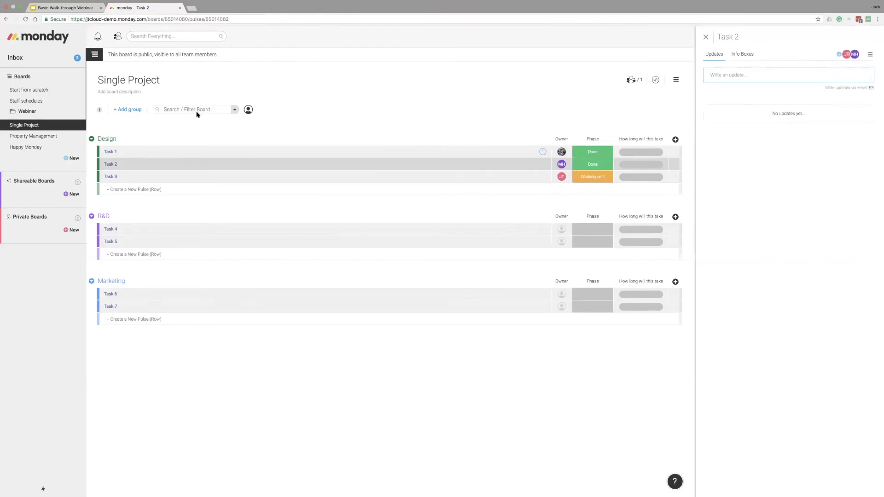
{"action": "left_click", "coordinate": [40, 88]}
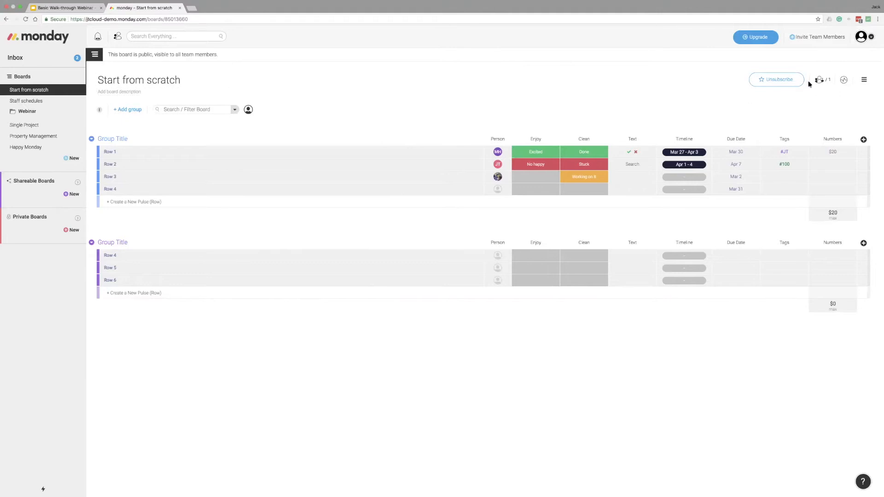
{"action": "left_click", "coordinate": [823, 81]}
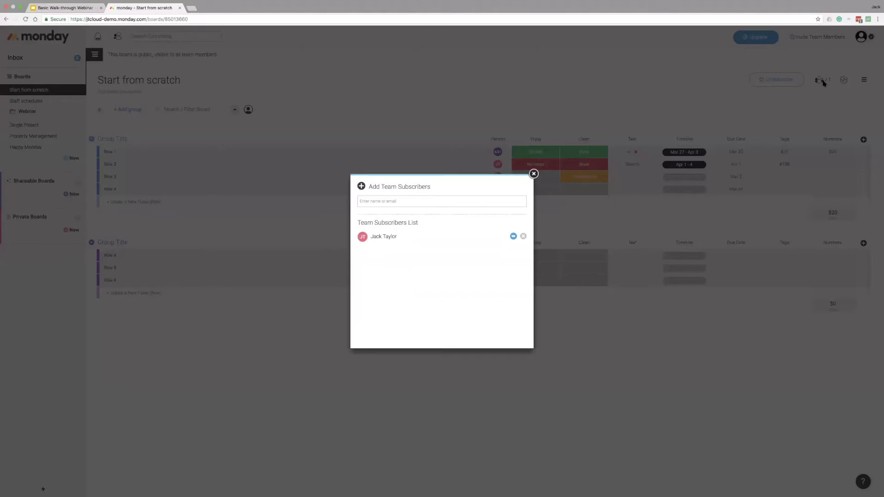
{"action": "left_click", "coordinate": [379, 201]}
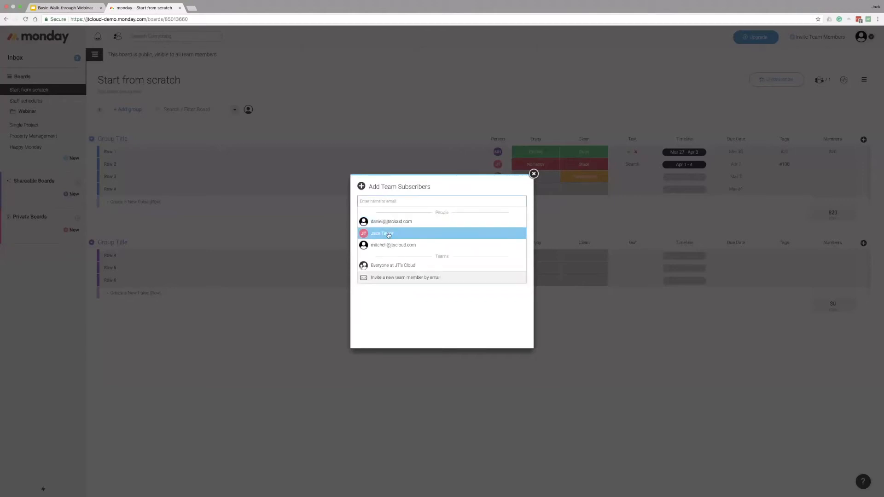
{"action": "left_click", "coordinate": [391, 246]}
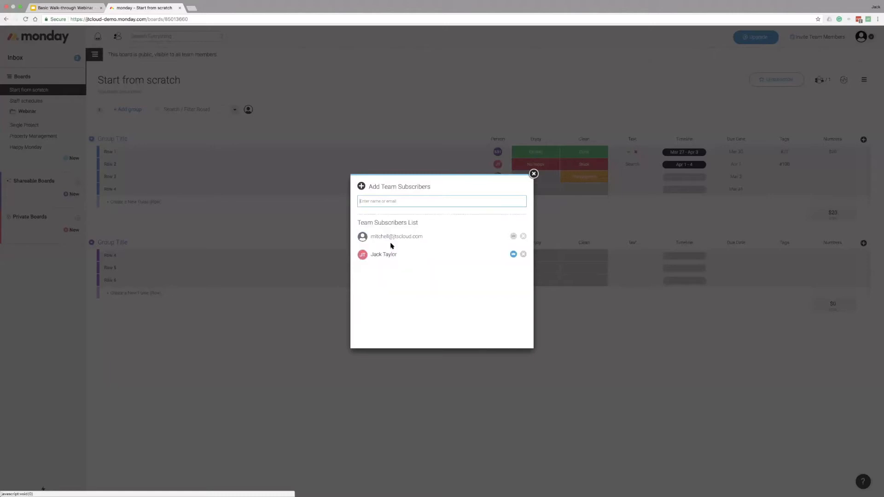
{"action": "left_click", "coordinate": [533, 174]}
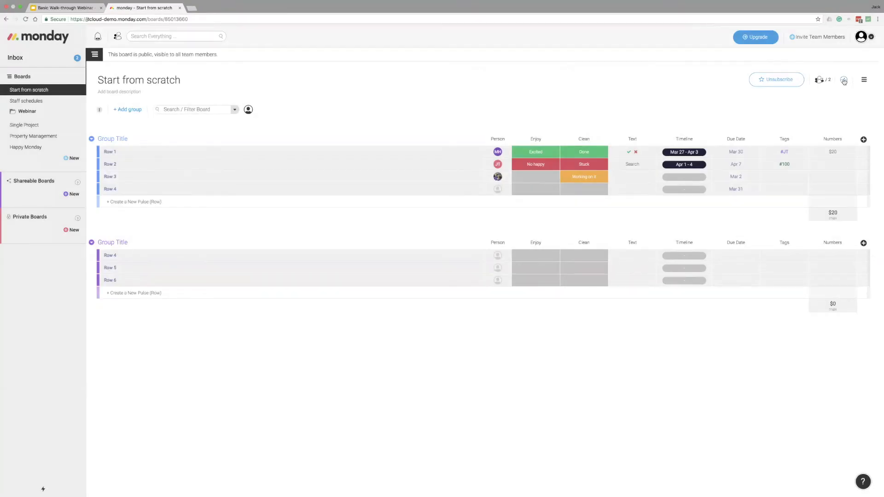
Step: Review the activity log and updates of the Start from scratch board, and the updates of the Single Project board
{"action": "left_click", "coordinate": [844, 81]}
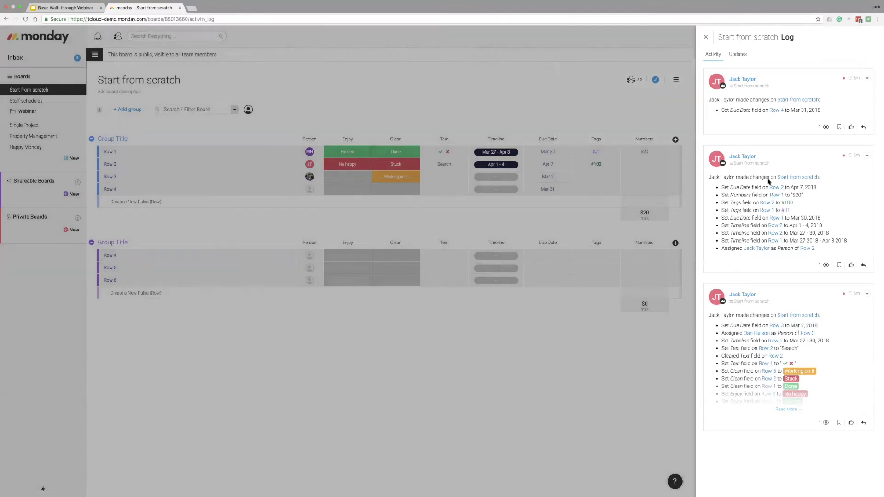
{"action": "left_click", "coordinate": [741, 58]}
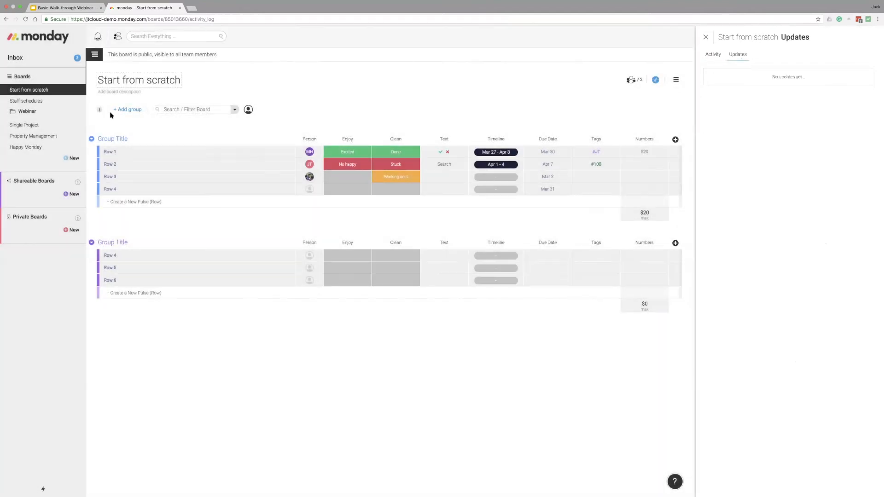
{"action": "left_click", "coordinate": [61, 139]}
{"action": "left_click", "coordinate": [59, 126]}
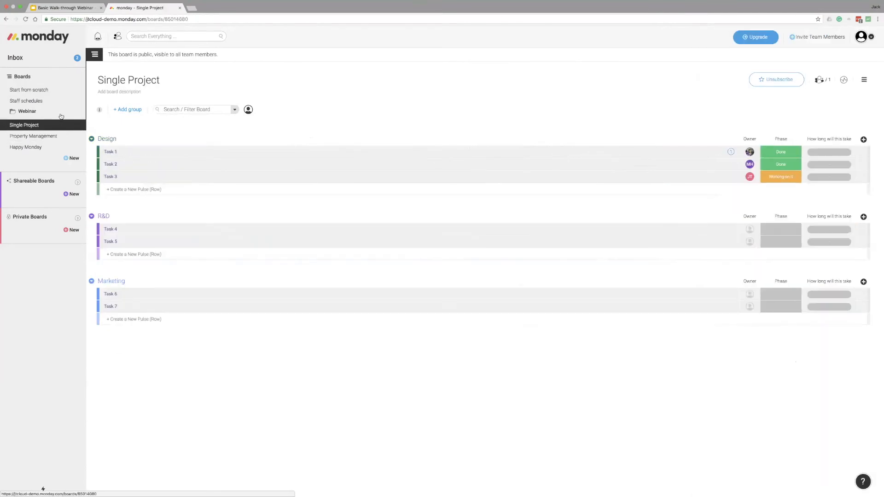
{"action": "left_click", "coordinate": [844, 80]}
{"action": "left_click", "coordinate": [739, 54]}
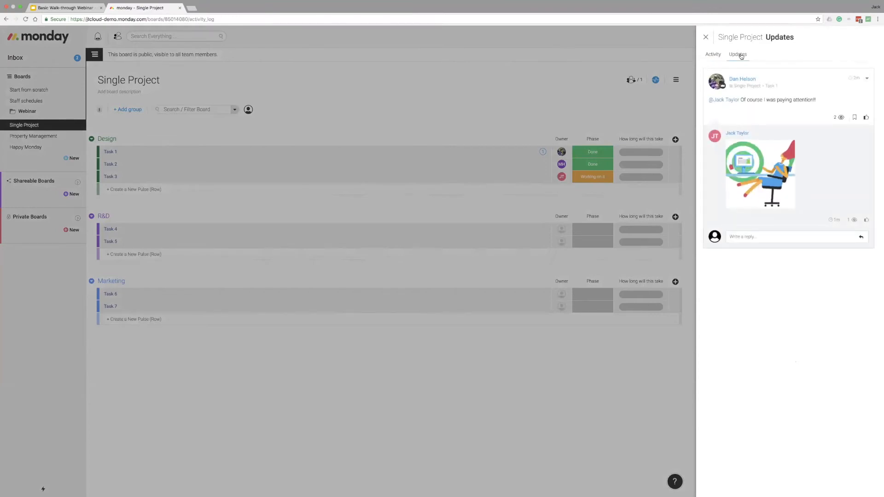
{"action": "left_click", "coordinate": [708, 38]}
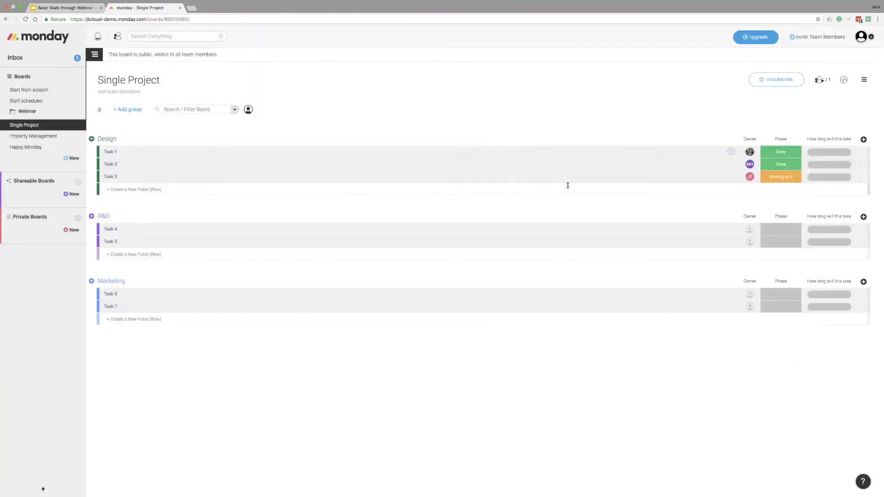
Step: Set the Single Project board's permissions to Only owners can change
{"action": "left_click", "coordinate": [865, 81]}
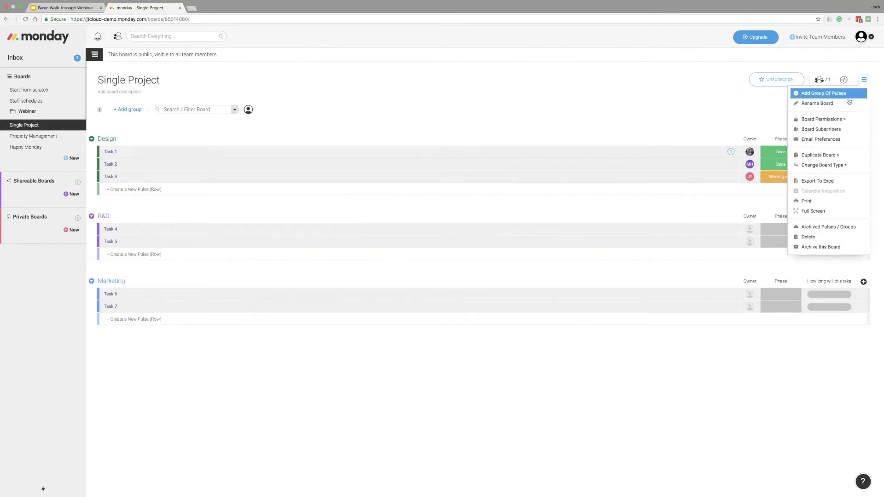
{"action": "mouse_move", "coordinate": [824, 119]}
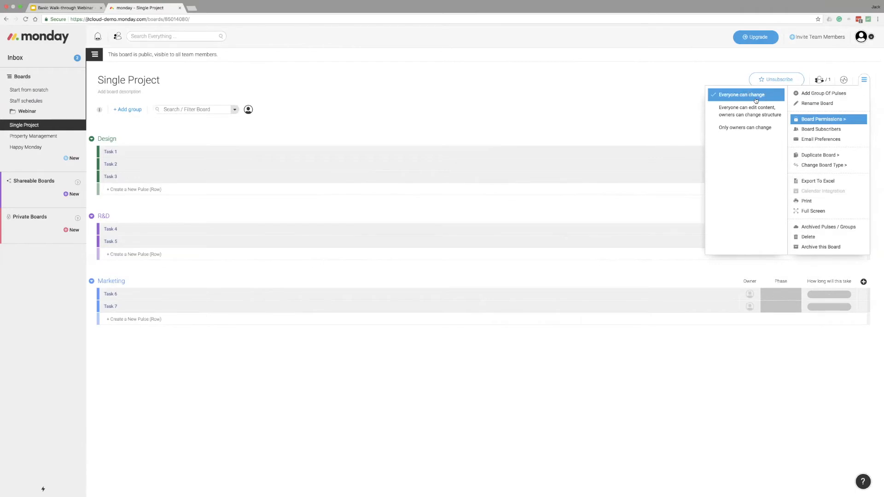
{"action": "left_click", "coordinate": [738, 128]}
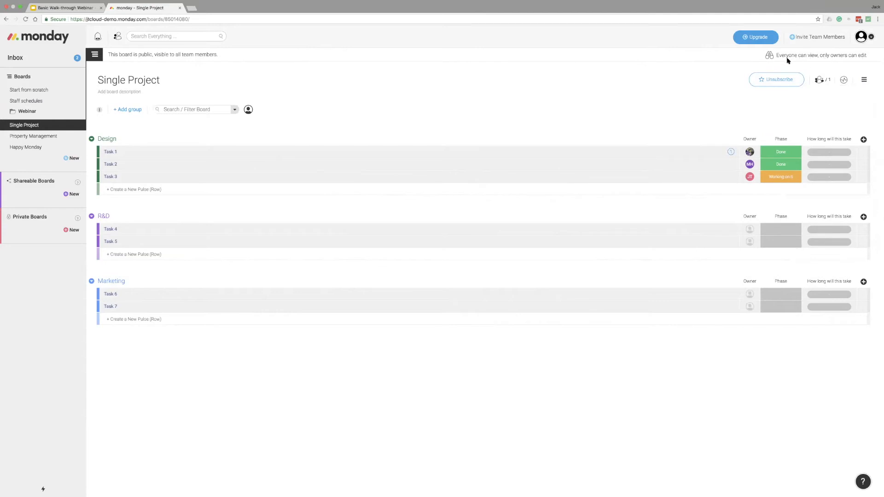
Step: View the Single Project board's subscribers and its email preferences
{"action": "left_click", "coordinate": [864, 79]}
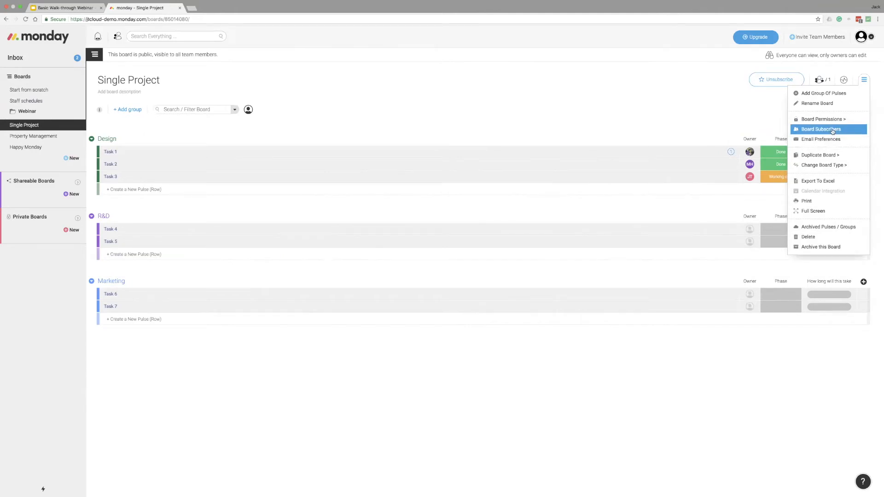
{"action": "left_click", "coordinate": [832, 130]}
{"action": "left_click", "coordinate": [864, 81]}
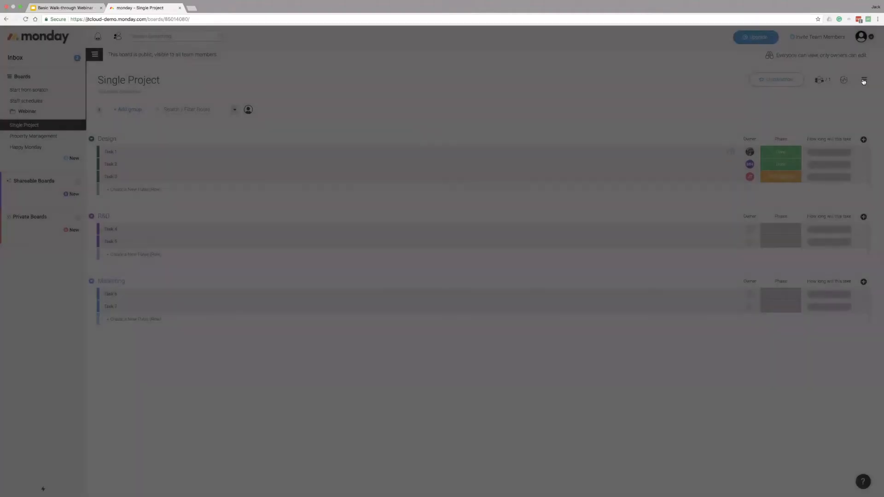
{"action": "left_click", "coordinate": [863, 80]}
{"action": "left_click", "coordinate": [835, 140]}
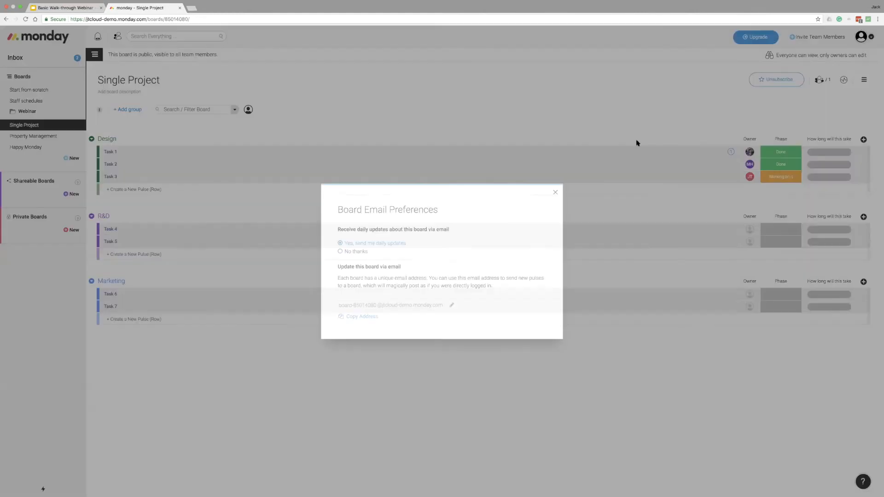
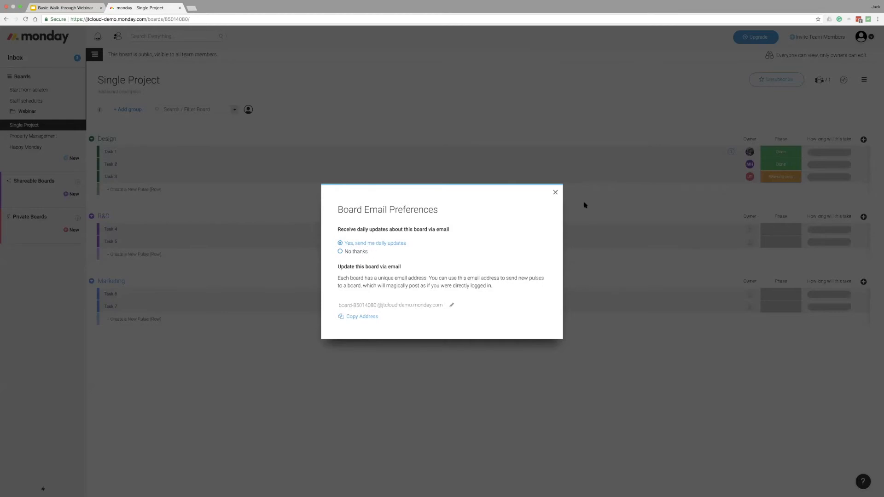
{"action": "left_click", "coordinate": [574, 188]}
Step: Duplicate the Single Project board with its structure only
{"action": "left_click", "coordinate": [864, 80]}
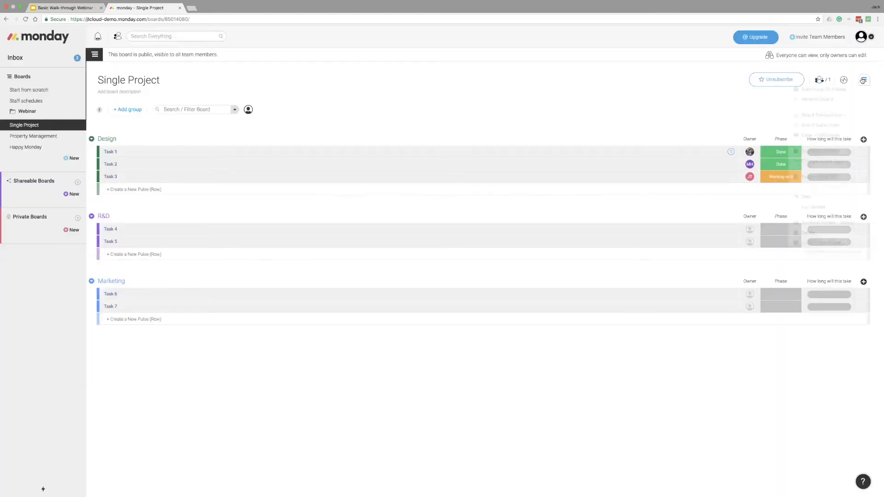
{"action": "mouse_move", "coordinate": [838, 157]}
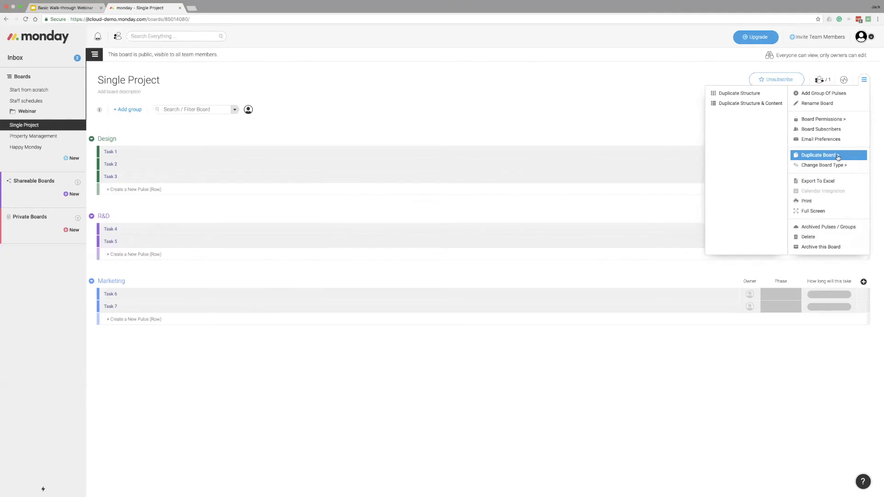
{"action": "left_click", "coordinate": [742, 93]}
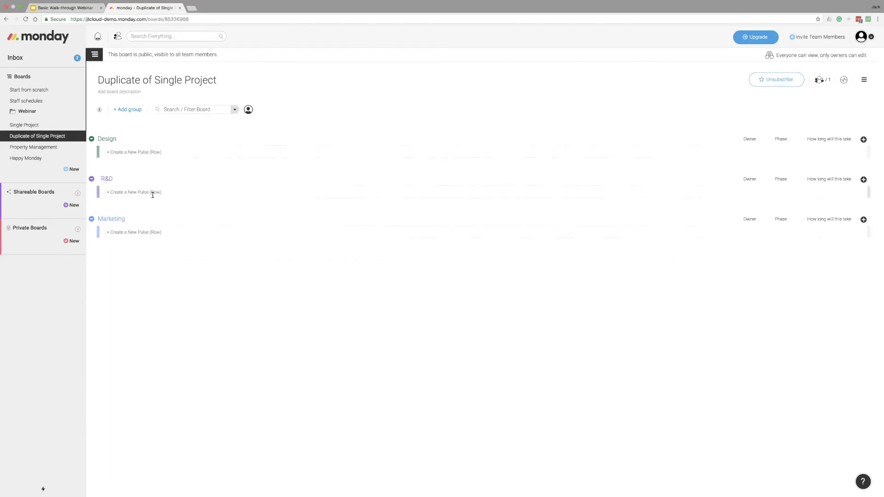
Step: Post the update "Tet" on Task 2 of the original Single Project board
{"action": "left_click", "coordinate": [27, 125]}
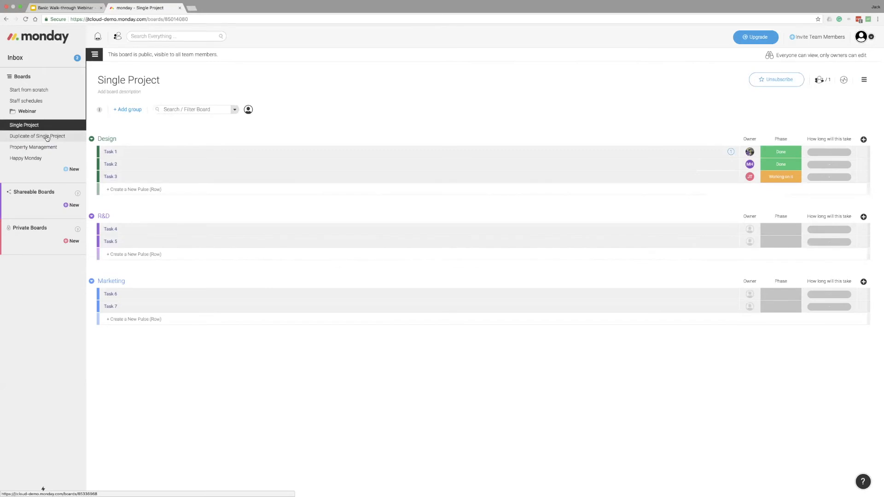
{"action": "left_click", "coordinate": [677, 168]}
{"action": "left_click", "coordinate": [764, 80]}
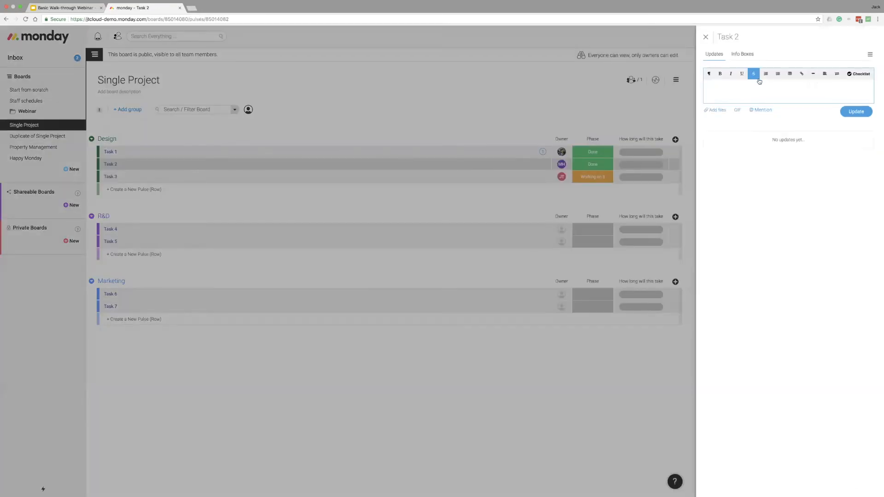
{"action": "type", "text": "Tet"}
{"action": "left_click", "coordinate": [856, 111]}
{"action": "left_click", "coordinate": [705, 37]}
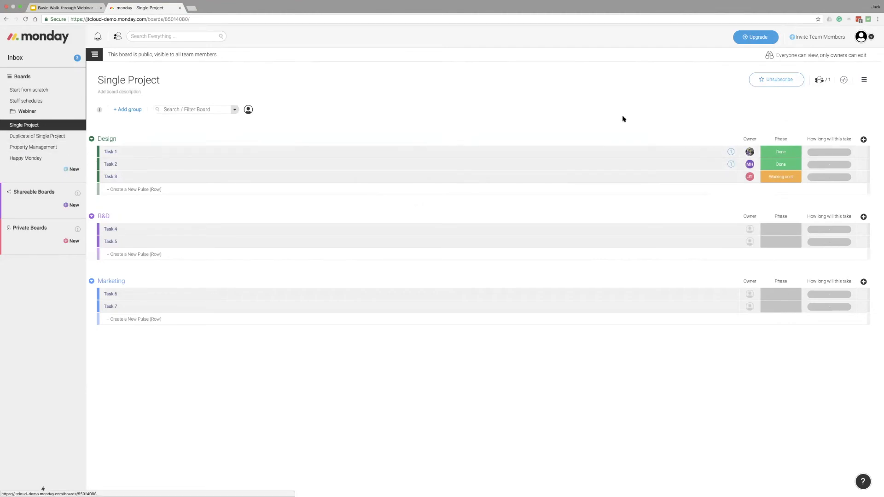
Step: Duplicate the Single Project board with both its structure and content
{"action": "left_click", "coordinate": [863, 80]}
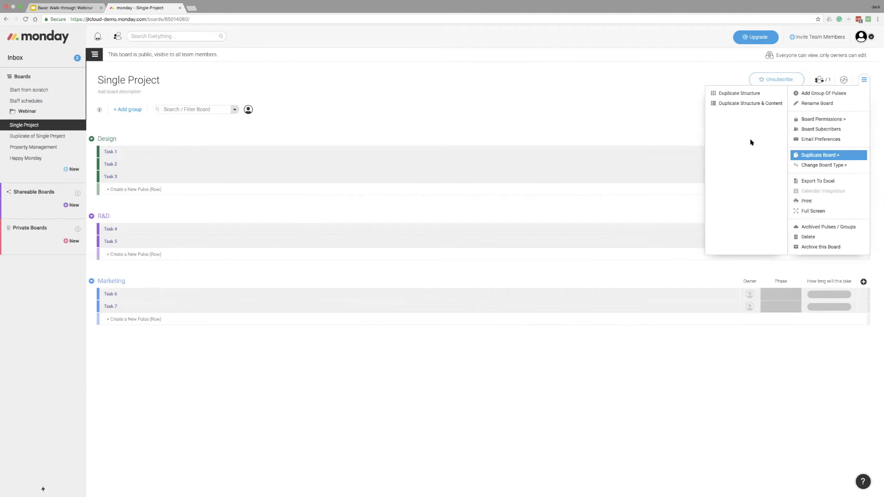
{"action": "left_click", "coordinate": [745, 105]}
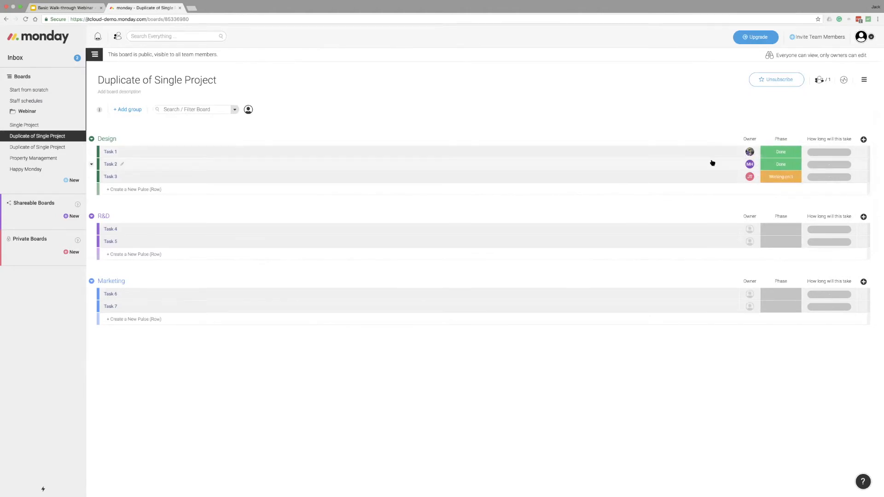
Step: Batch-update Tasks 1, 2 and 3 in the Design group: set their timeline to Mar 27 - 30 and clear their Phase
{"action": "left_click", "coordinate": [102, 153]}
{"action": "left_click", "coordinate": [102, 164]}
{"action": "left_click", "coordinate": [103, 177]}
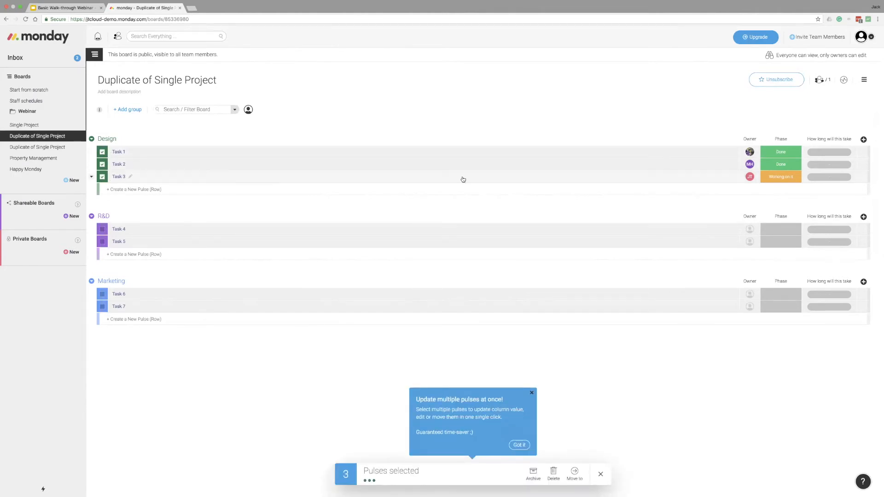
{"action": "left_click", "coordinate": [828, 155]}
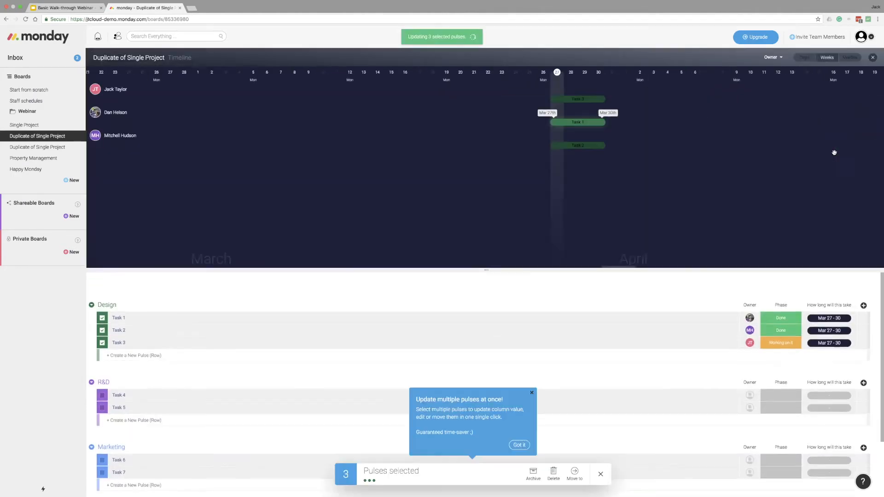
{"action": "left_click", "coordinate": [873, 57]}
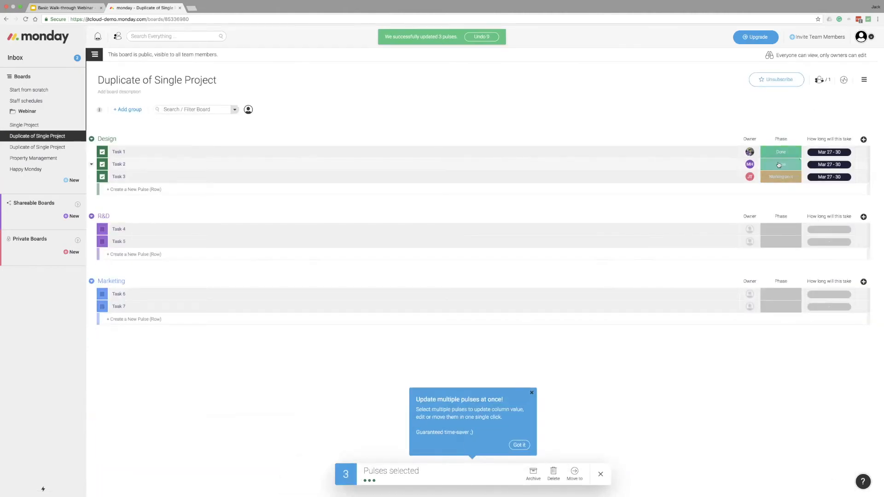
{"action": "left_click", "coordinate": [786, 153]}
{"action": "left_click", "coordinate": [790, 212]}
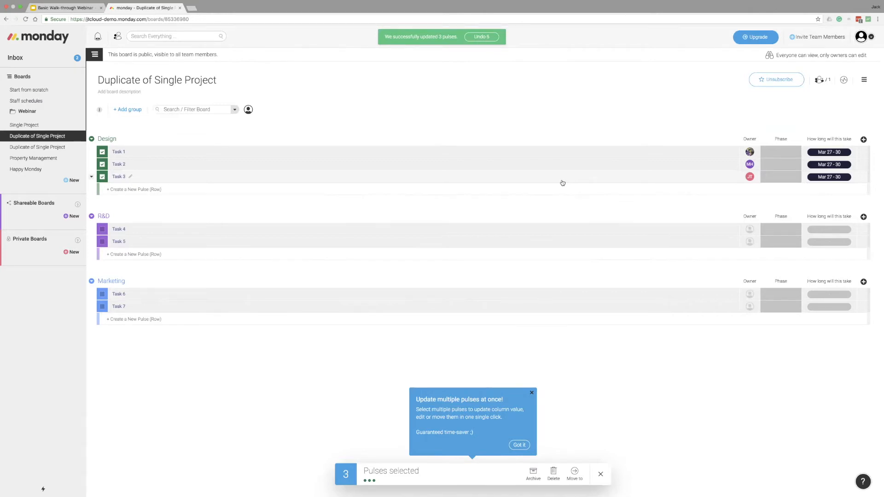
Step: Change the duplicated board's type from public to shareable
{"action": "left_click", "coordinate": [864, 79]}
{"action": "mouse_move", "coordinate": [852, 168]}
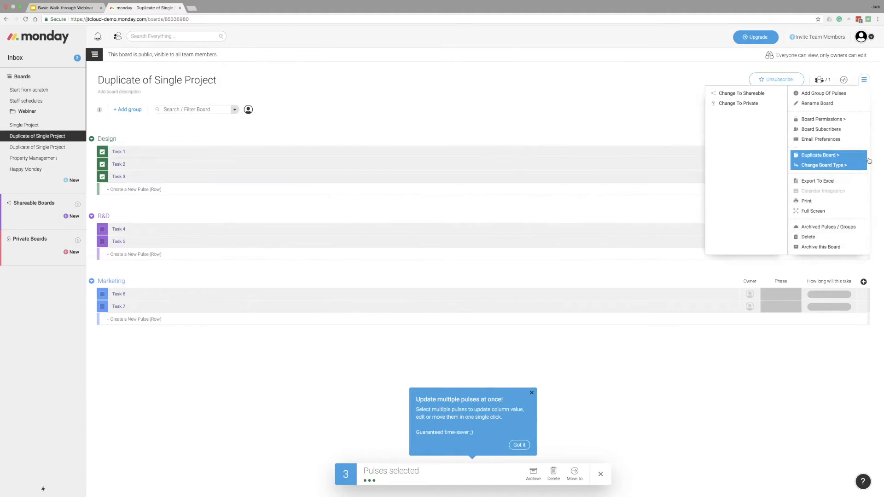
{"action": "left_click", "coordinate": [757, 97]}
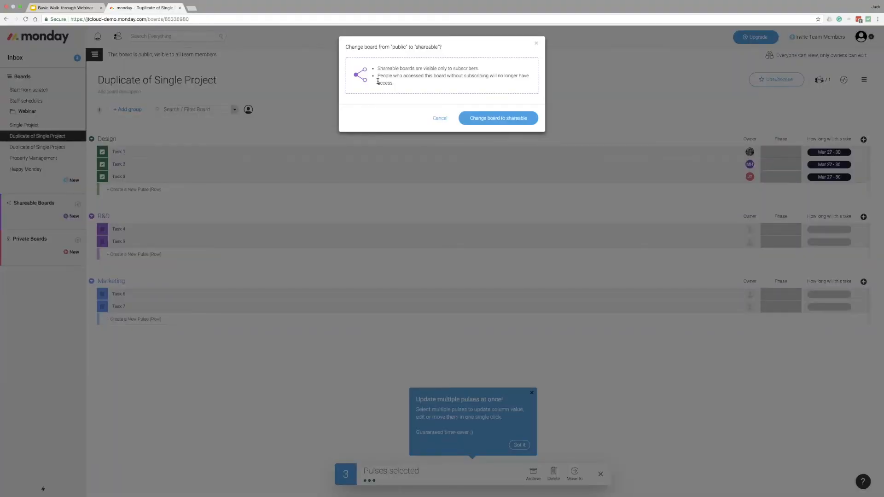
{"action": "left_click", "coordinate": [506, 119]}
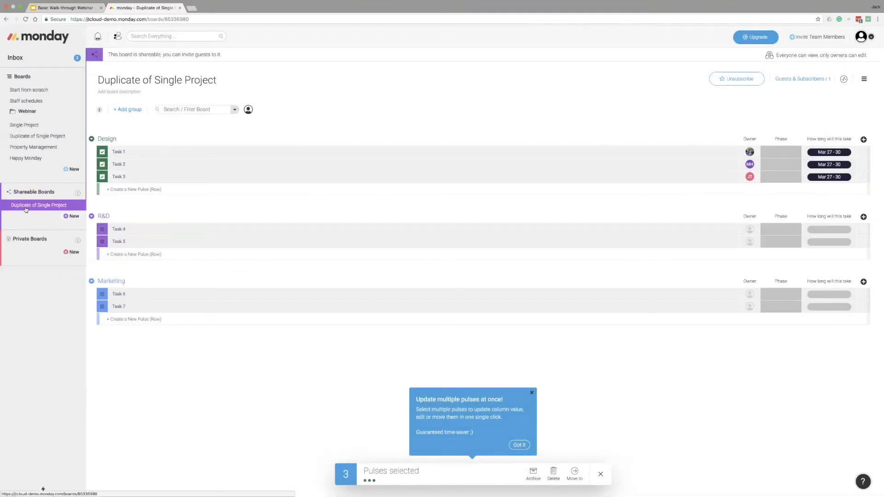
Step: View the shareable board's archived pulses and groups, and return to the board
{"action": "left_click", "coordinate": [864, 79]}
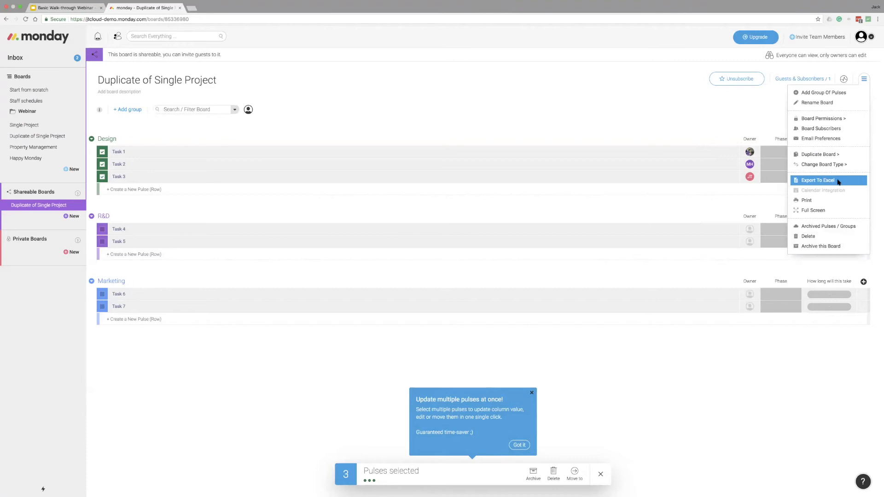
{"action": "left_click", "coordinate": [829, 226]}
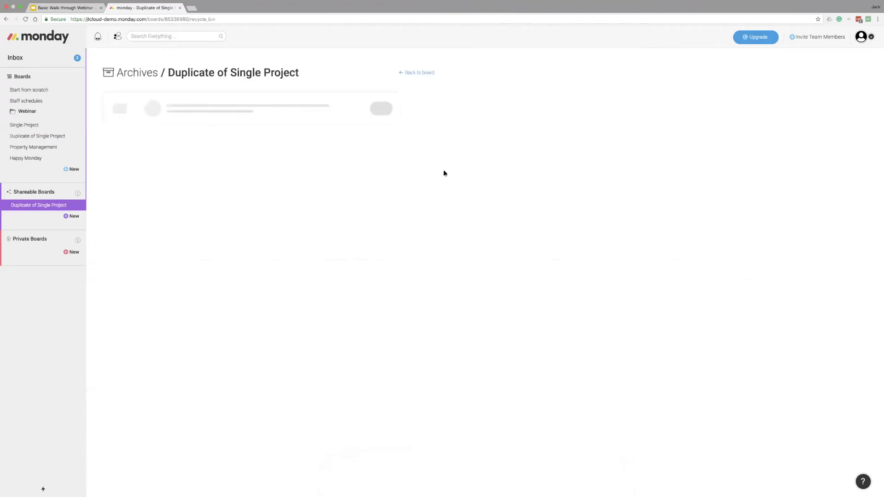
{"action": "left_click", "coordinate": [6, 19]}
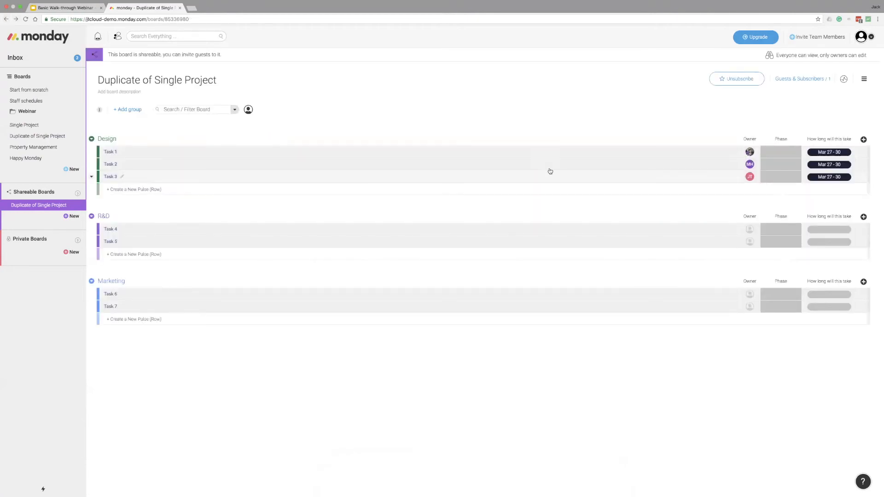
Step: Archive Task 1 from the Design group and check its entry in the board's archive
{"action": "left_click", "coordinate": [92, 152]}
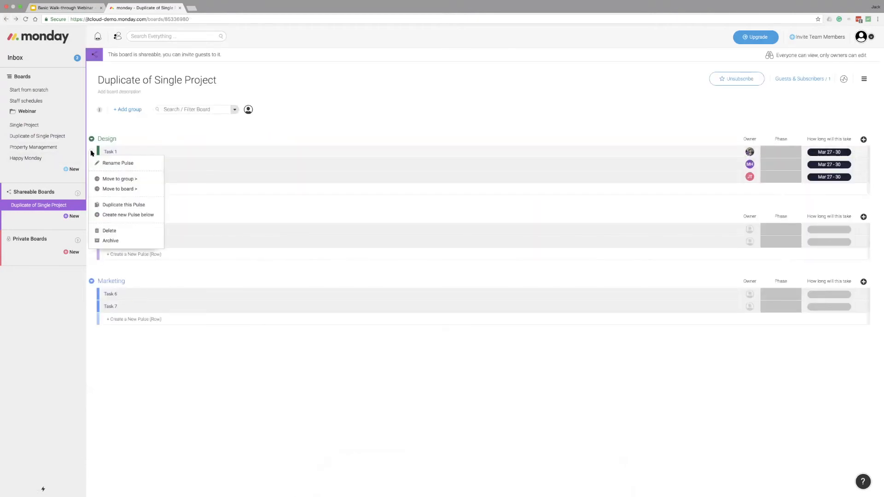
{"action": "left_click", "coordinate": [121, 243]}
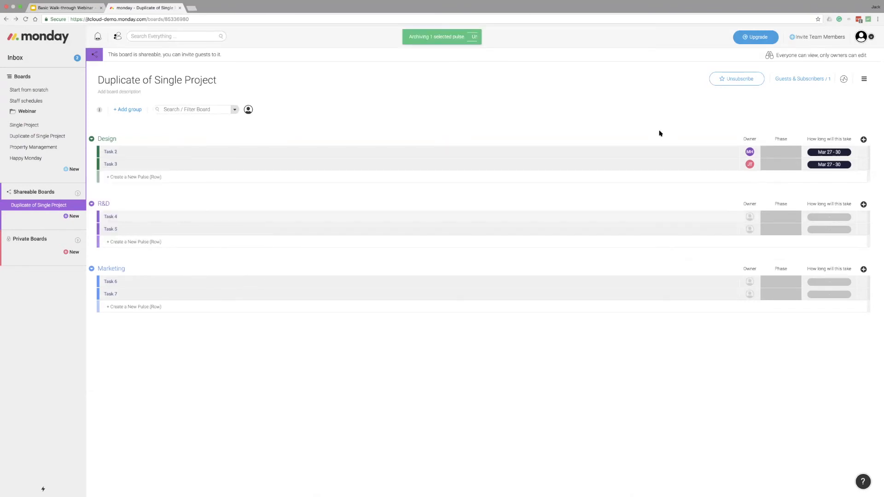
{"action": "left_click", "coordinate": [864, 82]}
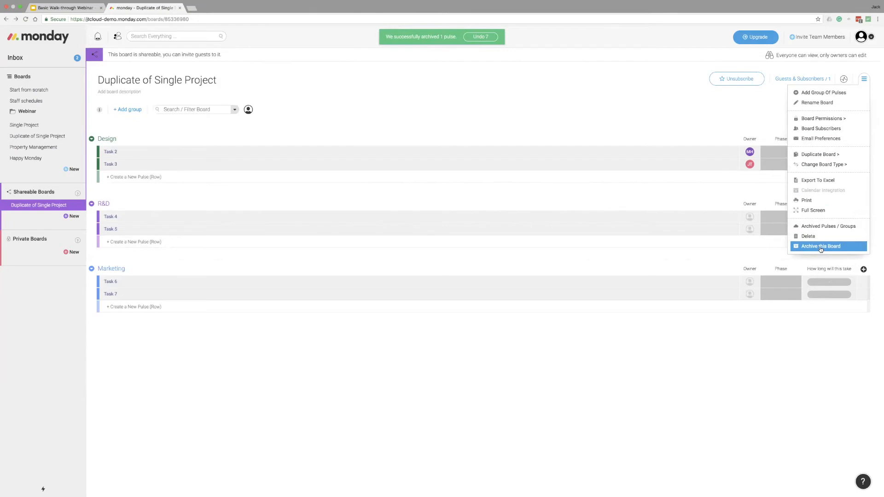
{"action": "left_click", "coordinate": [829, 227]}
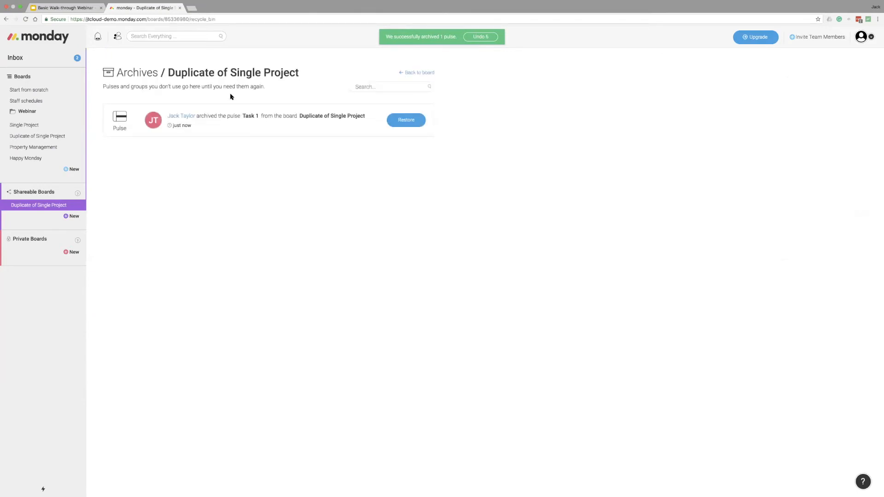
{"action": "left_click", "coordinate": [431, 72]}
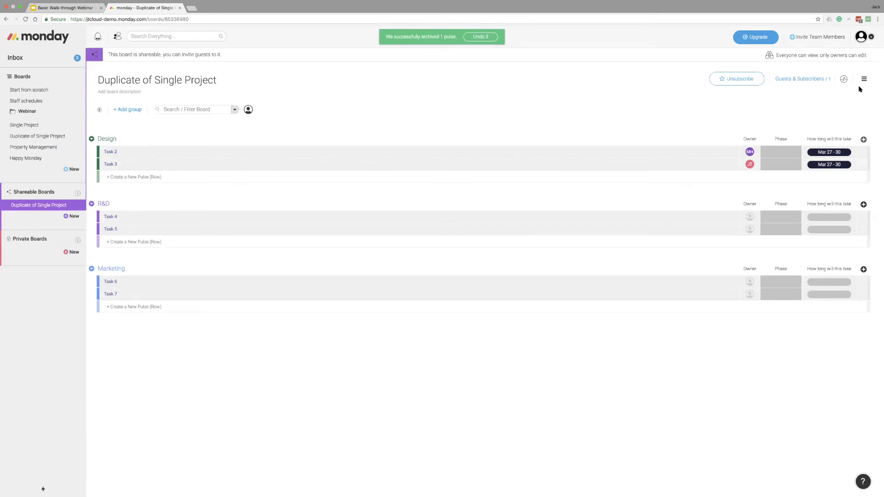
Step: Archive the shareable Duplicate of Single Project board
{"action": "left_click", "coordinate": [864, 79]}
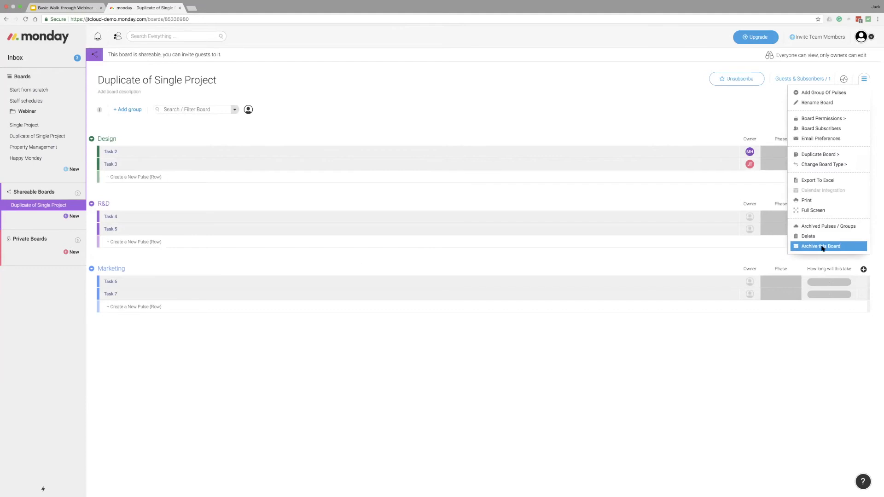
{"action": "left_click", "coordinate": [822, 248]}
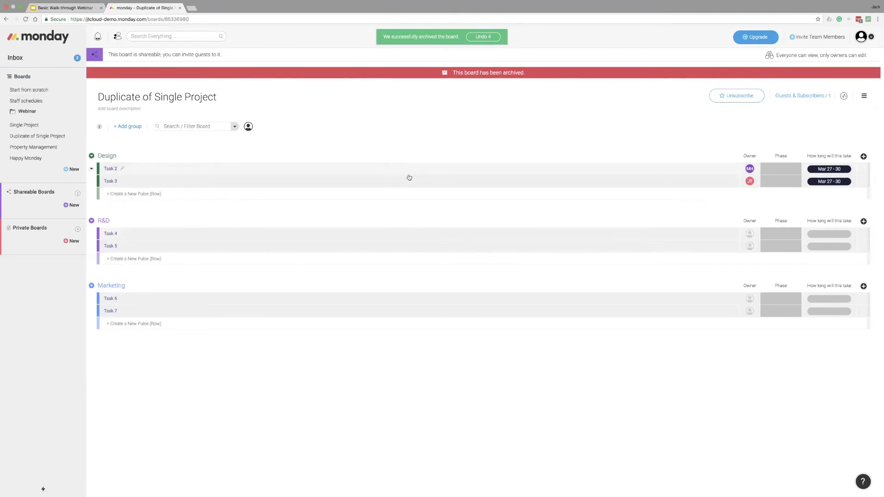
Step: Go to the Inbox and use Boltswitch to find "hap" and open the Happy Monday board
{"action": "left_click", "coordinate": [40, 62]}
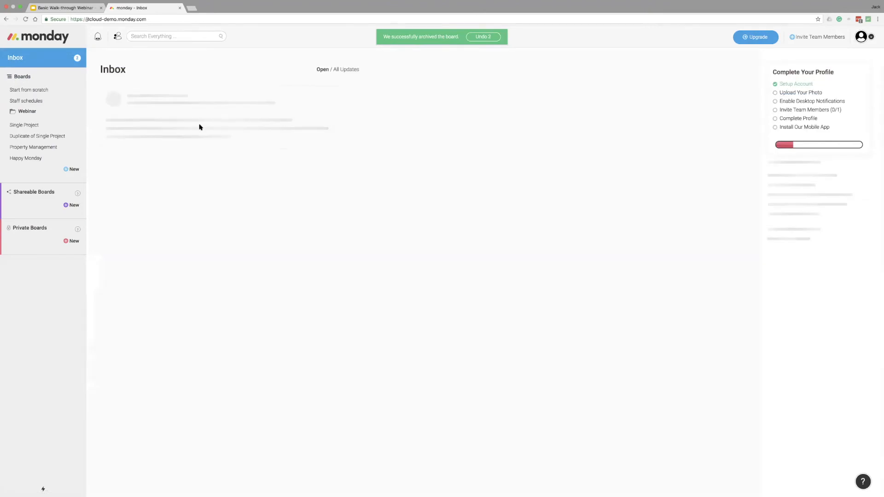
{"action": "left_click", "coordinate": [33, 491]}
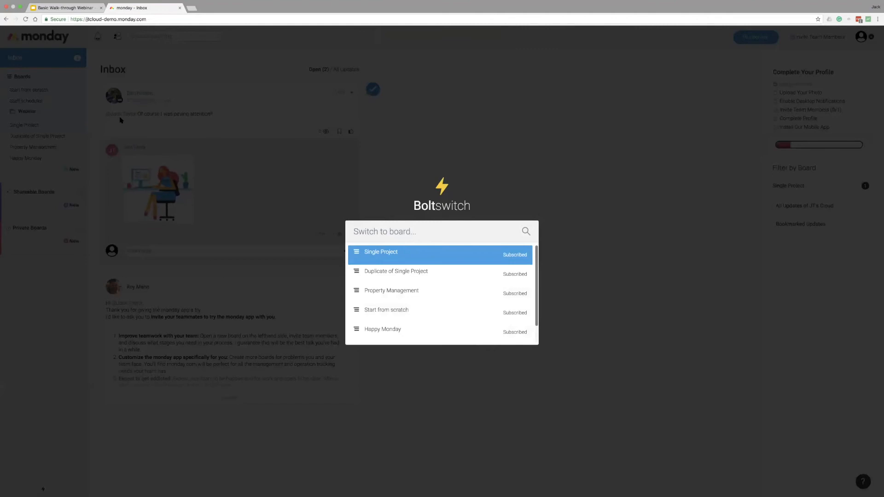
{"action": "type", "text": "hap"}
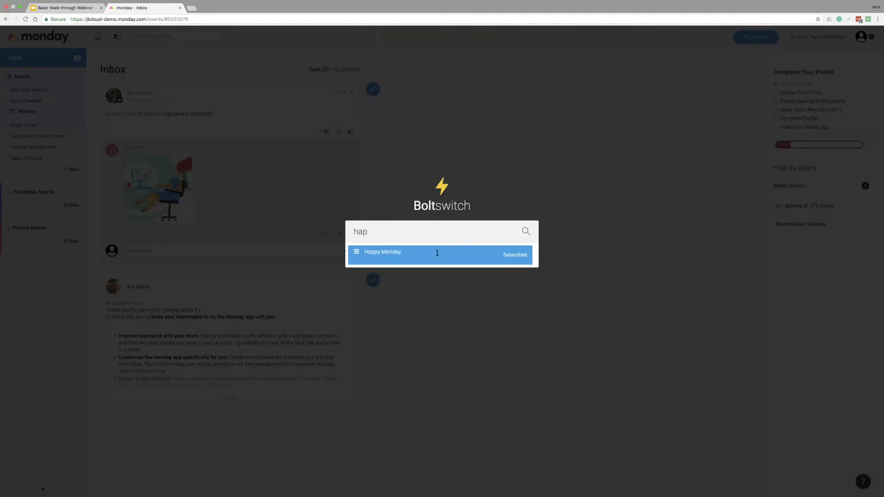
{"action": "left_click", "coordinate": [438, 253]}
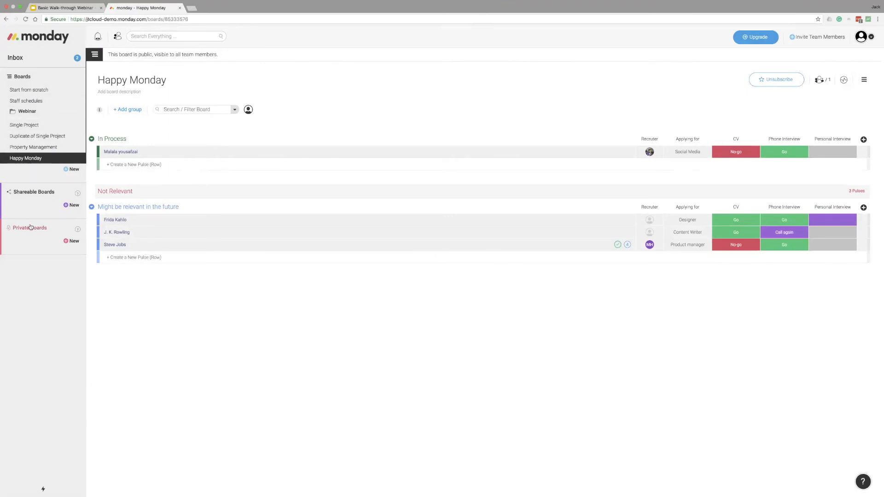
Step: Move the Single Project and Duplicate of Single Project boards into the Webinar folder and collapse the folder
{"action": "left_click", "coordinate": [40, 113]}
{"action": "left_click", "coordinate": [35, 112]}
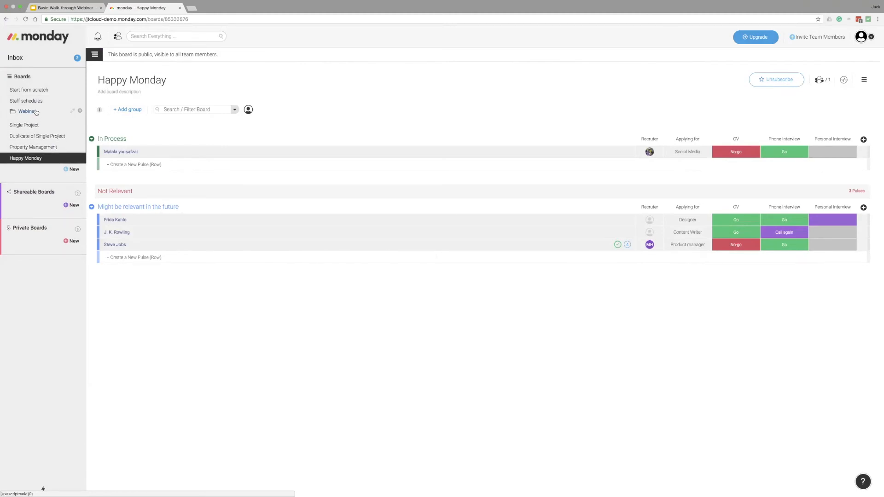
{"action": "left_click_drag", "start_coordinate": [30, 125], "coordinate": [36, 113]}
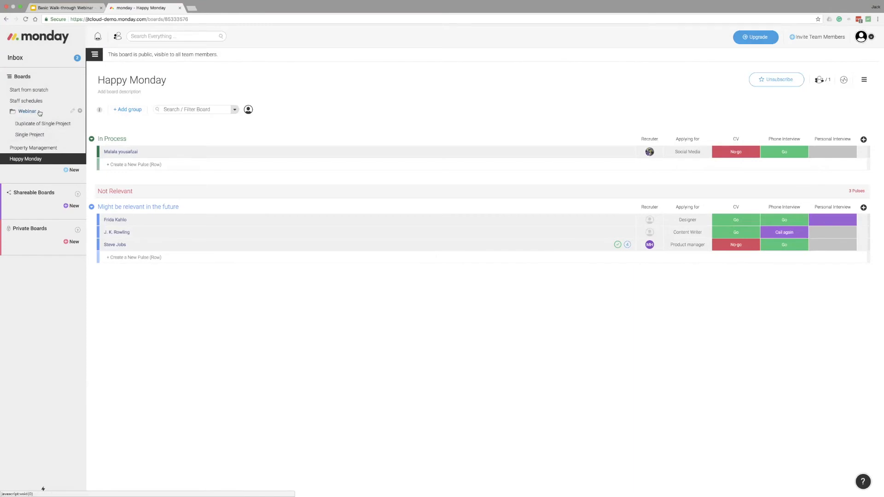
{"action": "left_click", "coordinate": [39, 113]}
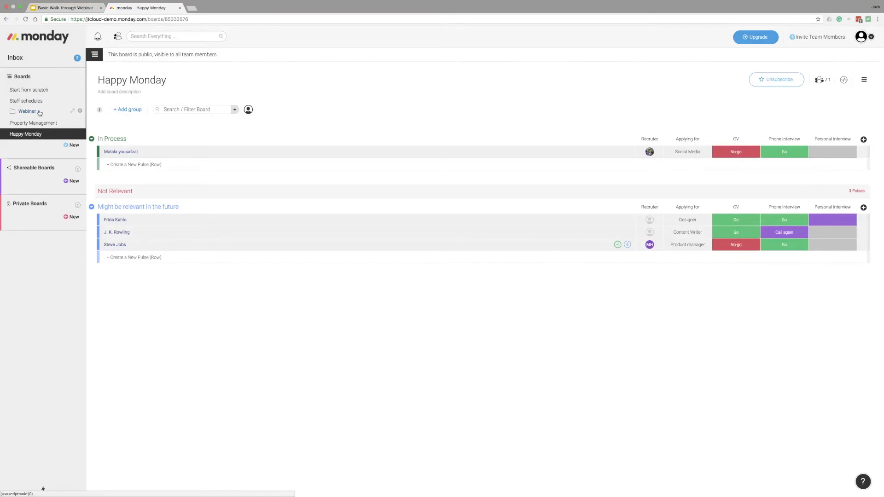
{"action": "left_click", "coordinate": [39, 113]}
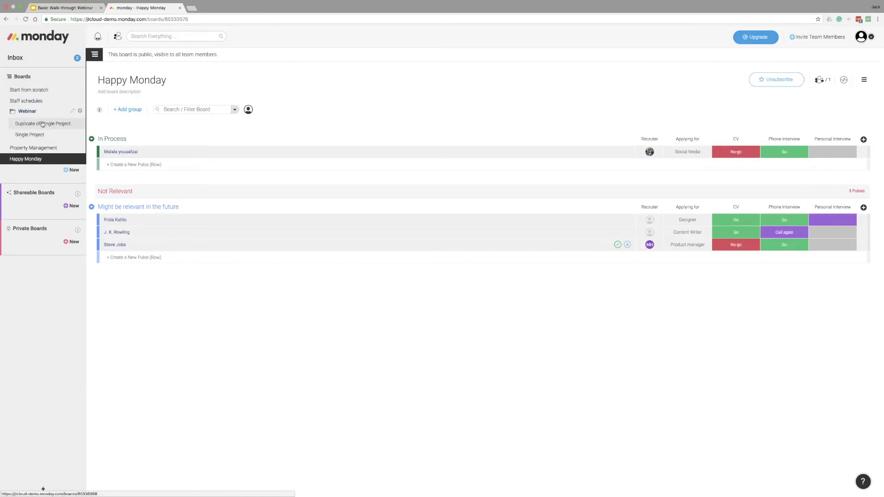
{"action": "left_click", "coordinate": [40, 113]}
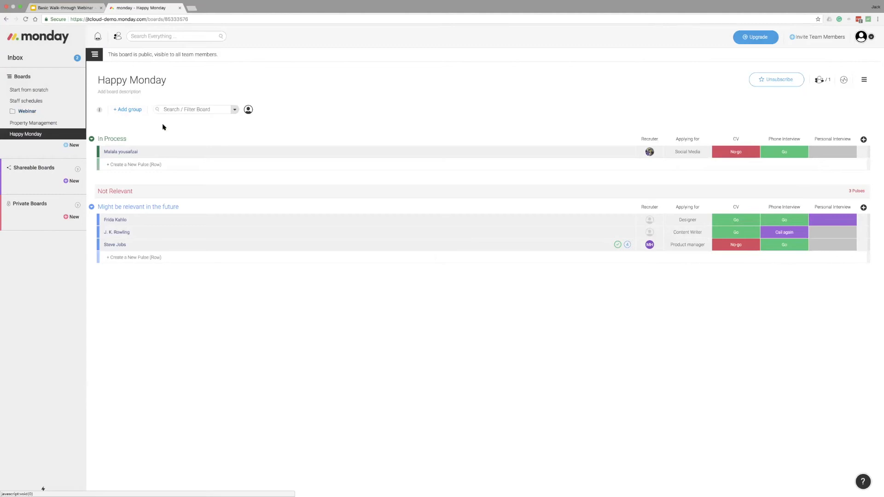
Step: Set the title in the personal profile to "Get Stuf" and fill in the Skype contact name
{"action": "left_click", "coordinate": [41, 64]}
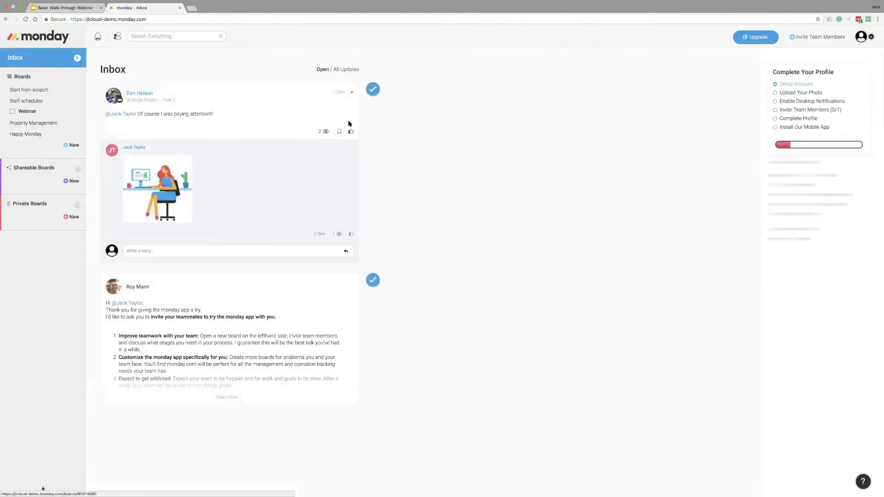
{"action": "left_click", "coordinate": [871, 38]}
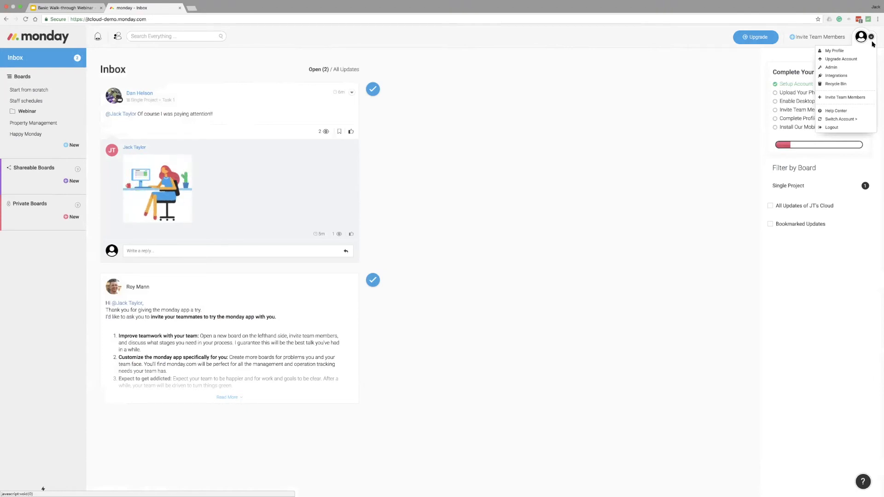
{"action": "left_click", "coordinate": [846, 51]}
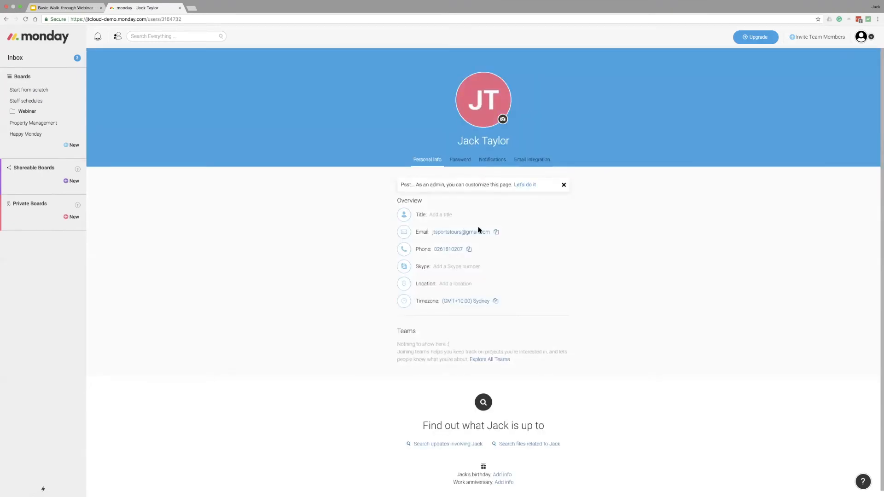
{"action": "left_click", "coordinate": [440, 216]}
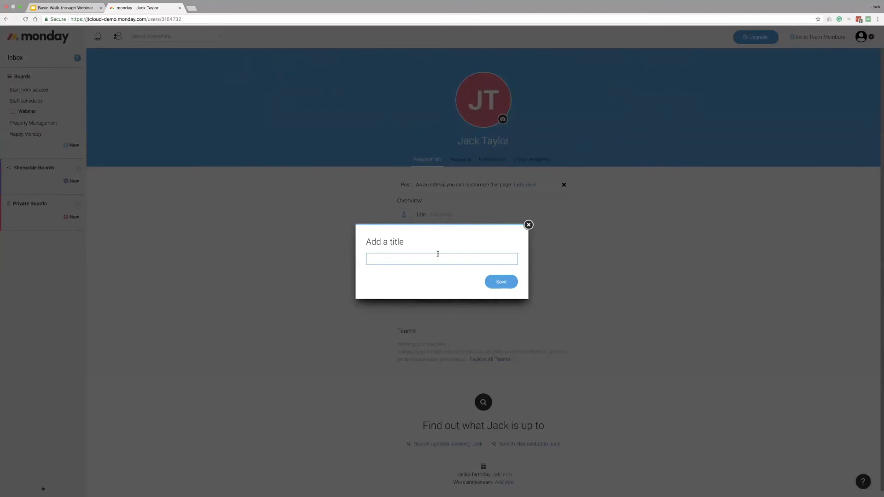
{"action": "key", "text": "Return"}
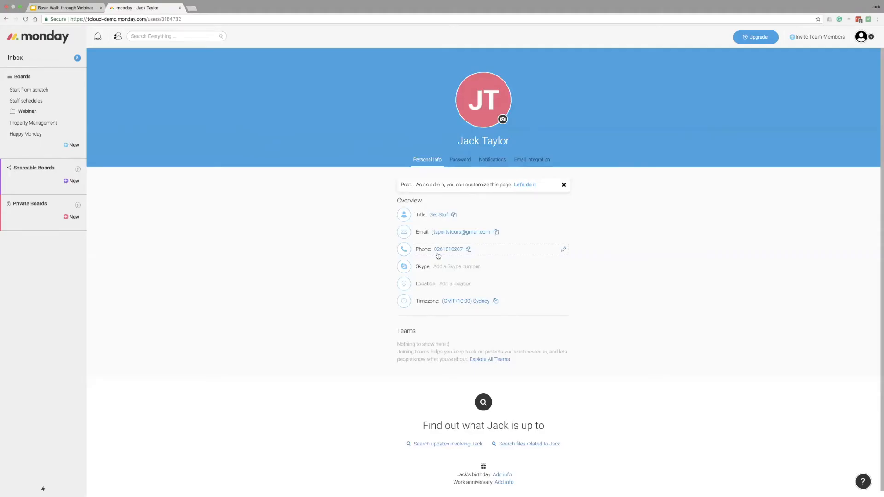
{"action": "left_click", "coordinate": [474, 268]}
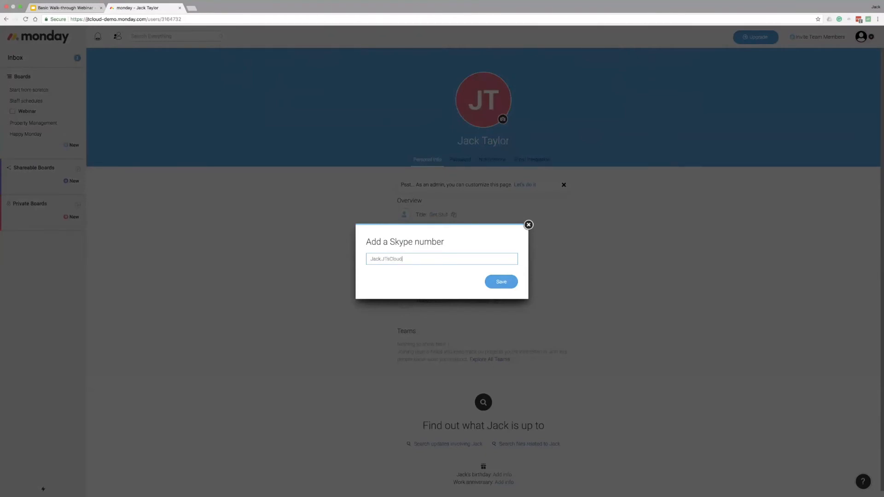
{"action": "key", "text": "Return"}
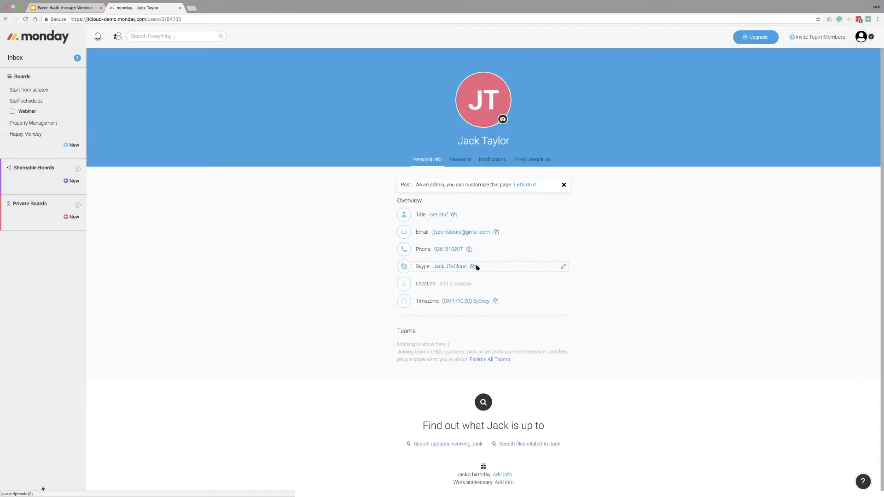
Step: Set the time zone in the personal profile to (GMT+10:00) Canberra
{"action": "left_click", "coordinate": [483, 302]}
{"action": "left_click", "coordinate": [452, 261]}
{"action": "type", "text": "canb"}
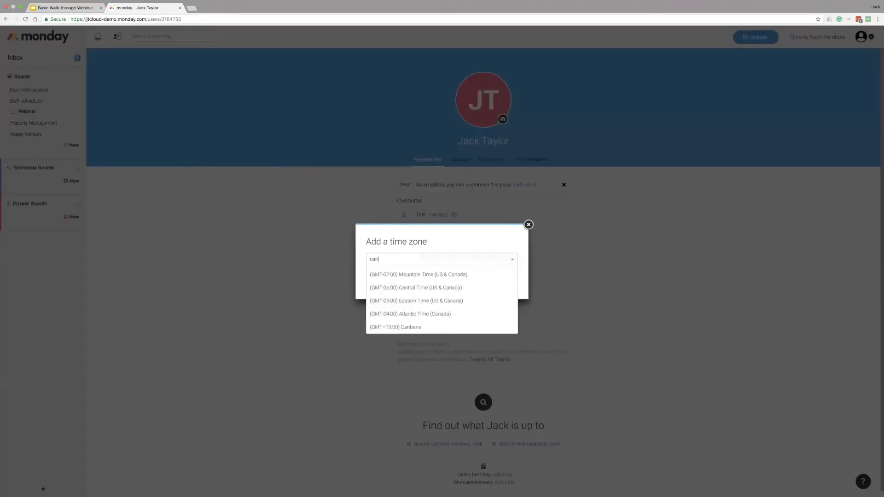
{"action": "left_click", "coordinate": [455, 272]}
{"action": "left_click", "coordinate": [494, 282]}
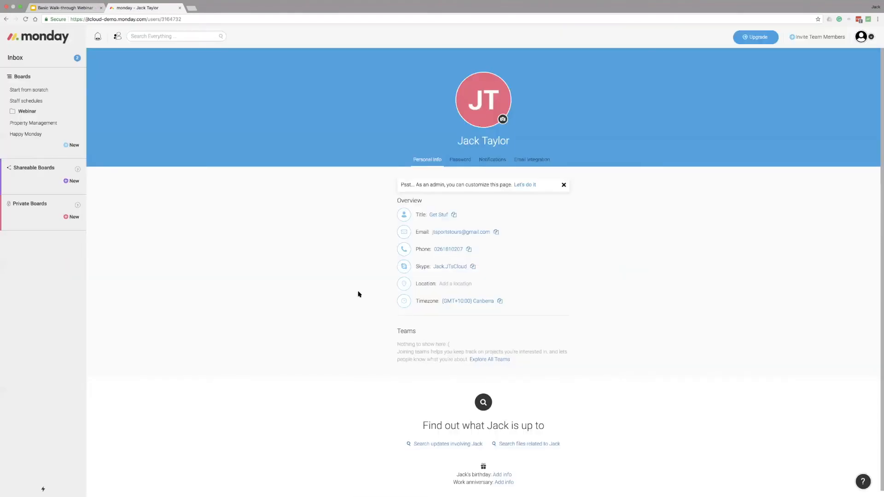
Step: Review the profile's password, notification and email integration settings and the option for changing the profile photo
{"action": "scroll", "coordinate": [350, 295], "scroll_direction": "down", "scroll_amount": 1}
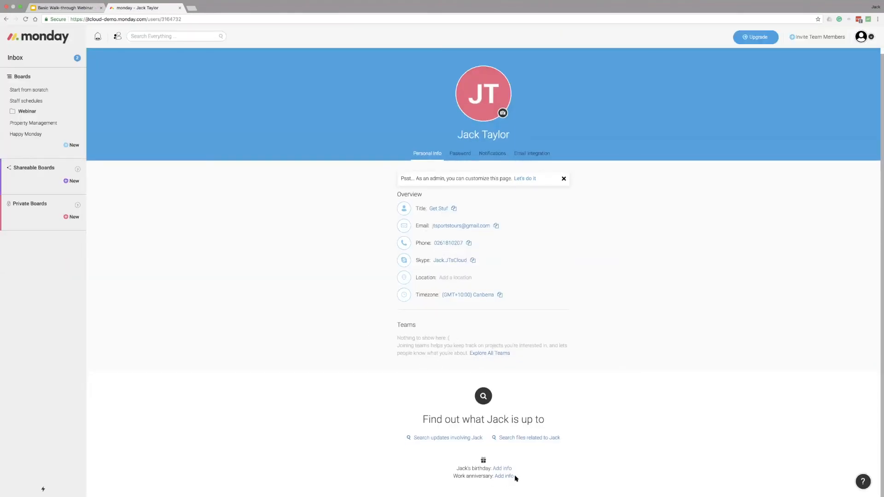
{"action": "scroll", "coordinate": [370, 309], "scroll_direction": "up", "scroll_amount": 1}
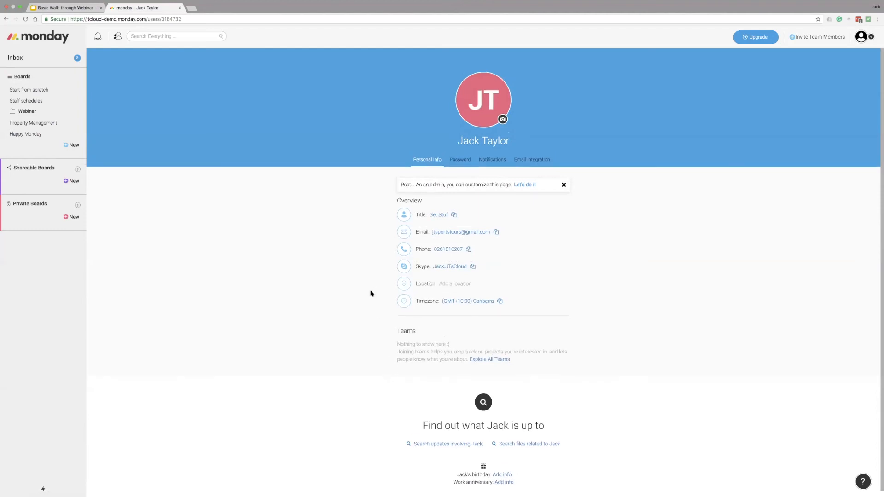
{"action": "left_click", "coordinate": [464, 160]}
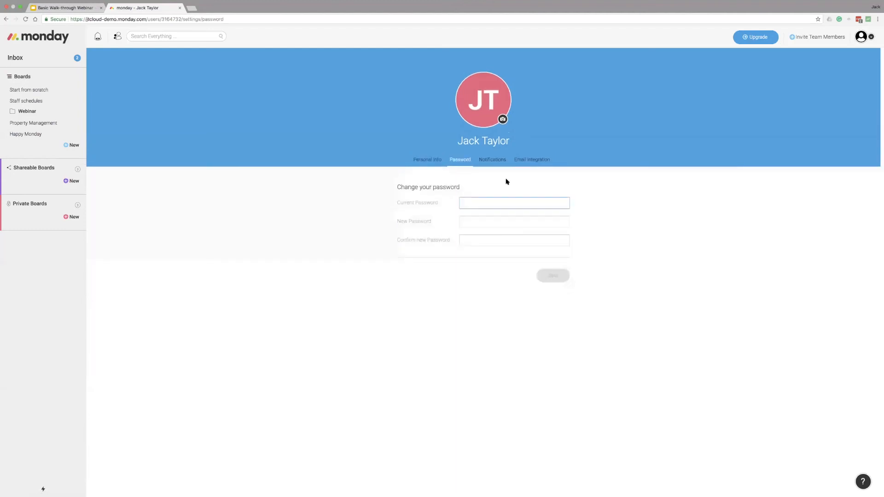
{"action": "left_click", "coordinate": [497, 159]}
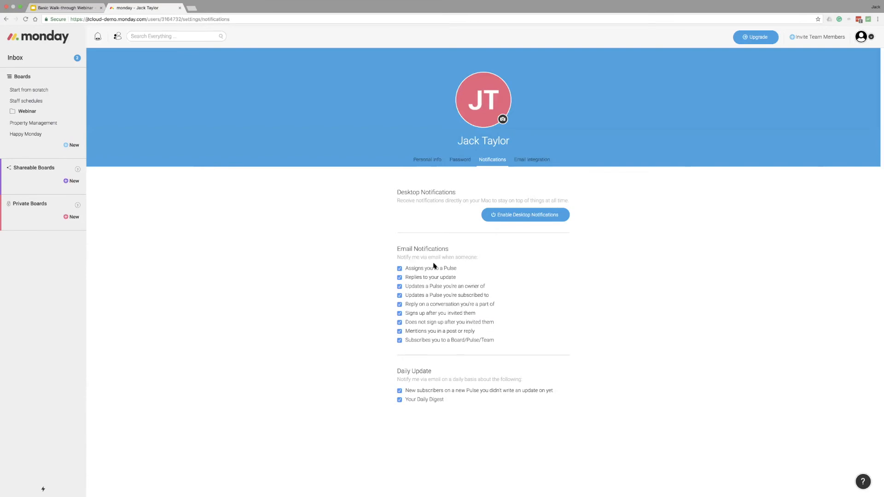
{"action": "left_click", "coordinate": [399, 269]}
{"action": "left_click", "coordinate": [533, 160]}
{"action": "scroll", "coordinate": [320, 277], "scroll_direction": "down", "scroll_amount": 1}
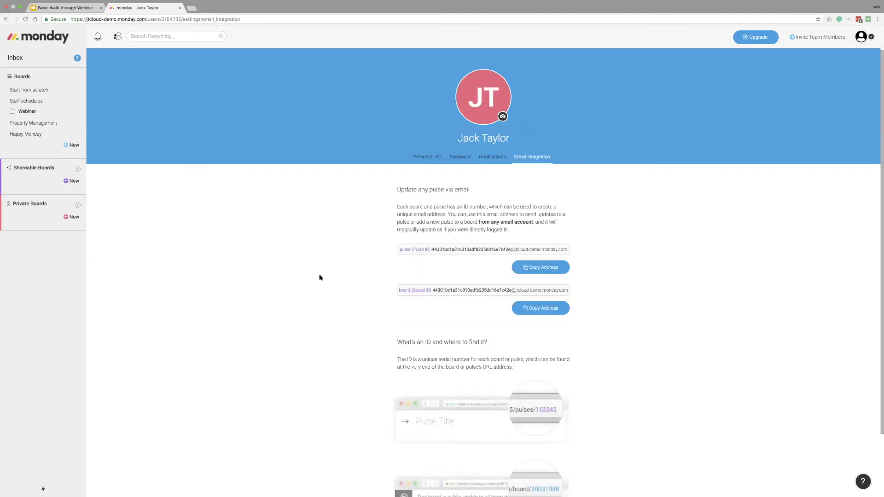
{"action": "scroll", "coordinate": [321, 277], "scroll_direction": "down", "scroll_amount": 1}
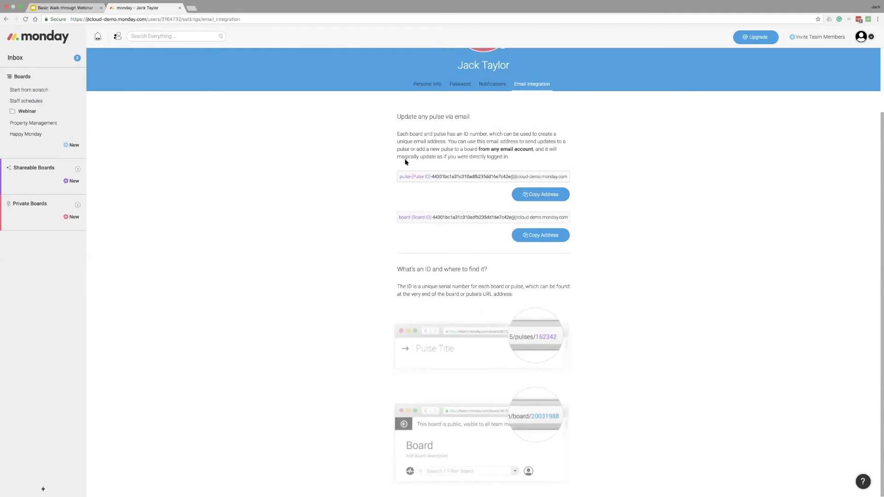
{"action": "scroll", "coordinate": [406, 182], "scroll_direction": "up", "scroll_amount": 1}
{"action": "scroll", "coordinate": [406, 182], "scroll_direction": "up", "scroll_amount": 1}
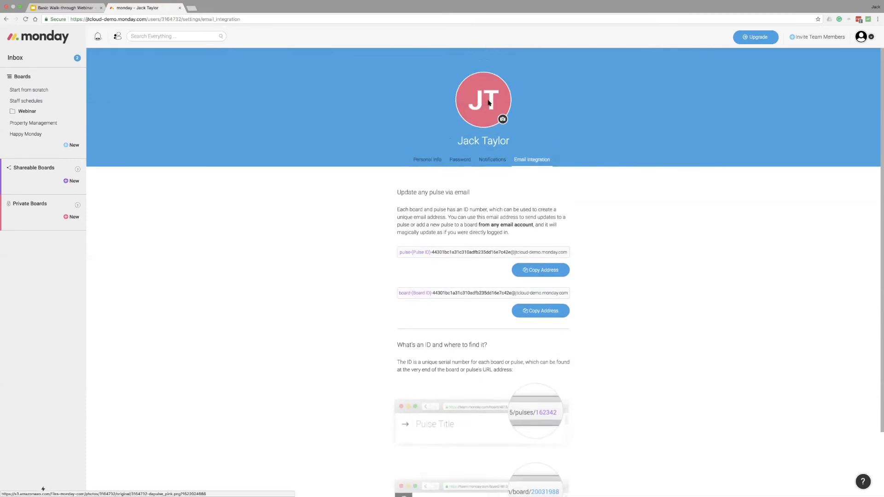
{"action": "left_click", "coordinate": [503, 119]}
{"action": "left_click", "coordinate": [503, 119]}
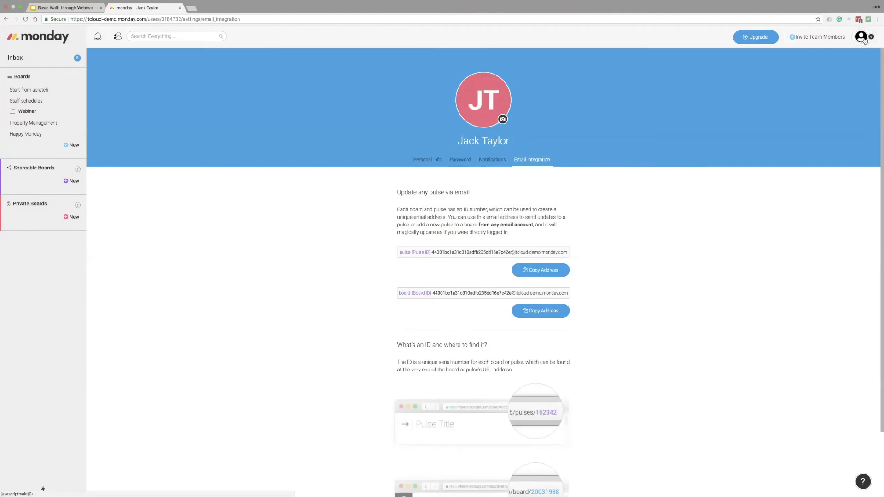
Step: Go to the Admin section and examine the general account name, web address, first day of the week and timeline weekend settings
{"action": "left_click", "coordinate": [867, 41]}
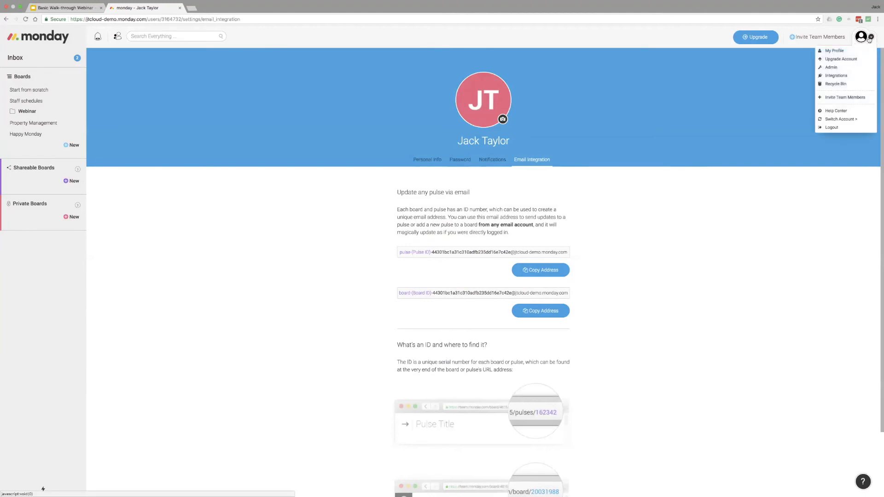
{"action": "left_click", "coordinate": [853, 67]}
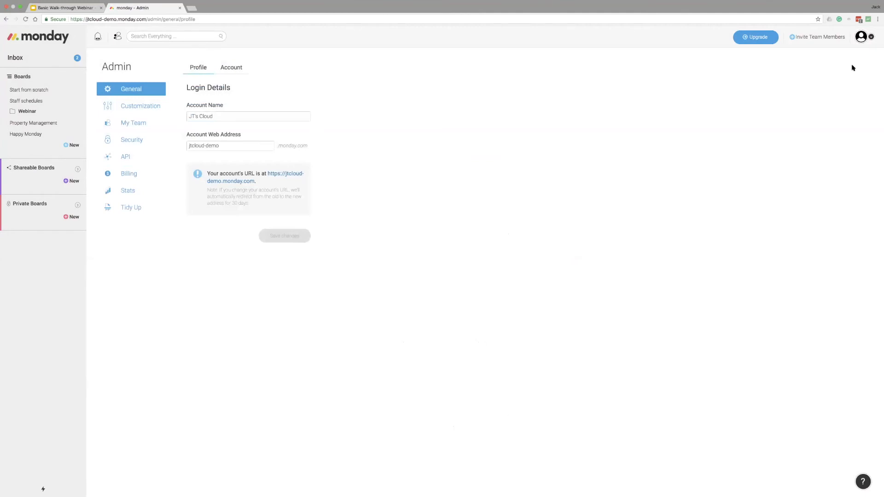
{"action": "double_click", "coordinate": [198, 114]}
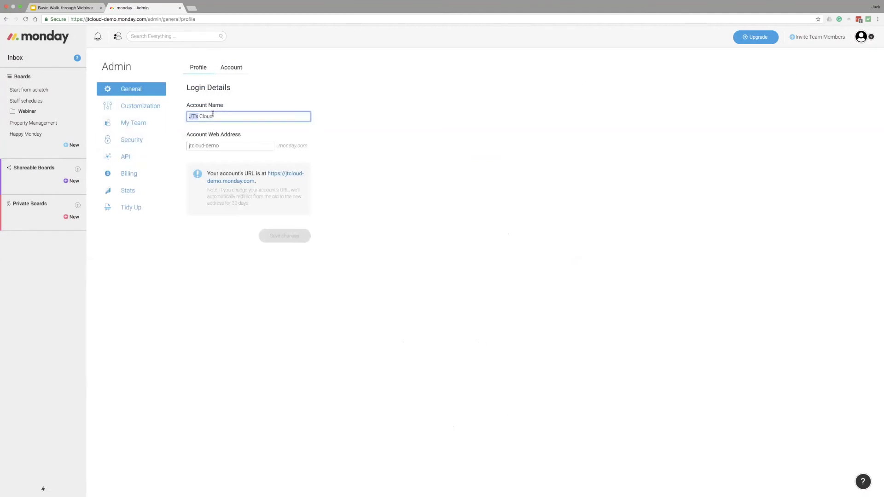
{"action": "double_click", "coordinate": [225, 147]}
{"action": "double_click", "coordinate": [224, 147]}
{"action": "left_click", "coordinate": [256, 146]}
{"action": "left_click", "coordinate": [233, 73]}
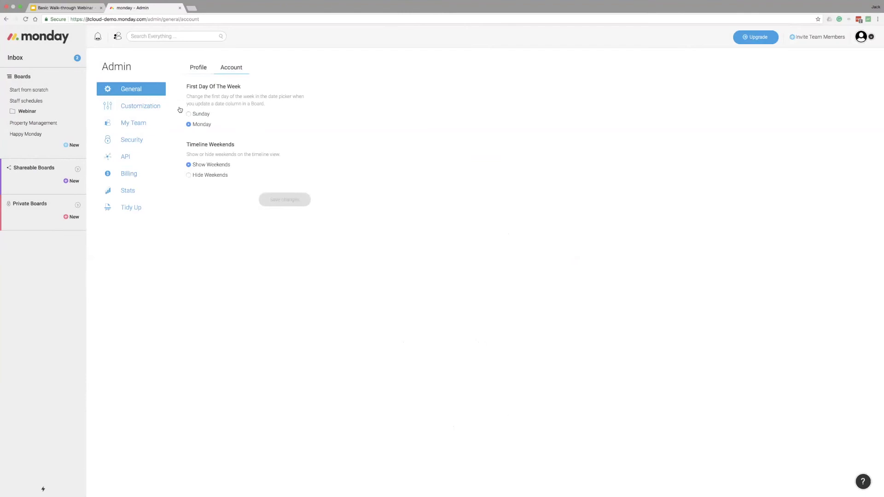
Step: Examine the account's customization settings for branding, GIF features and default board status labels
{"action": "left_click", "coordinate": [163, 107]}
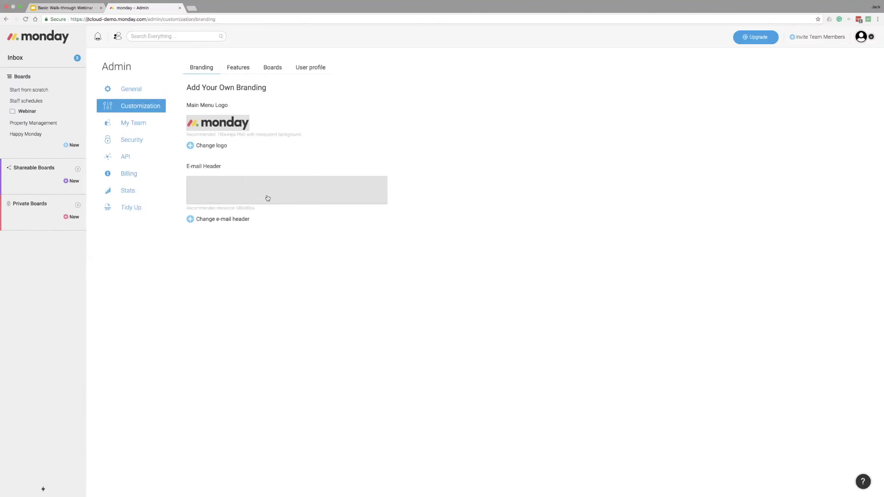
{"action": "left_click", "coordinate": [234, 72]}
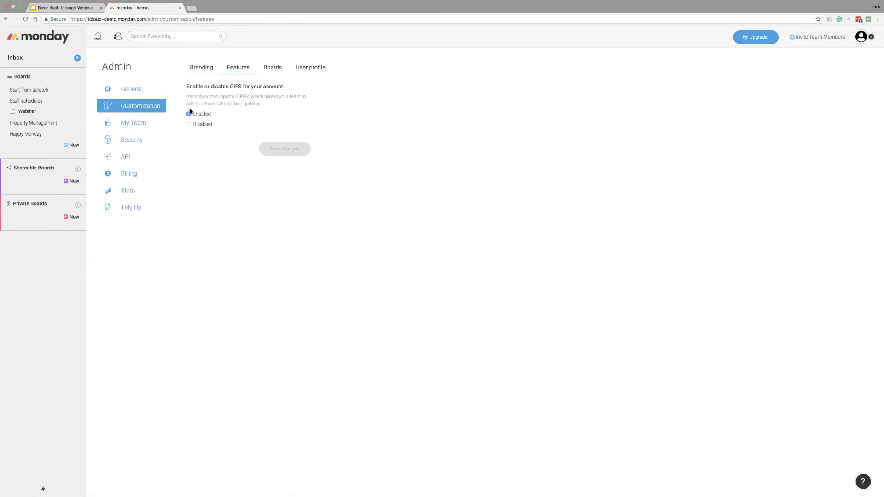
{"action": "left_click", "coordinate": [273, 68]}
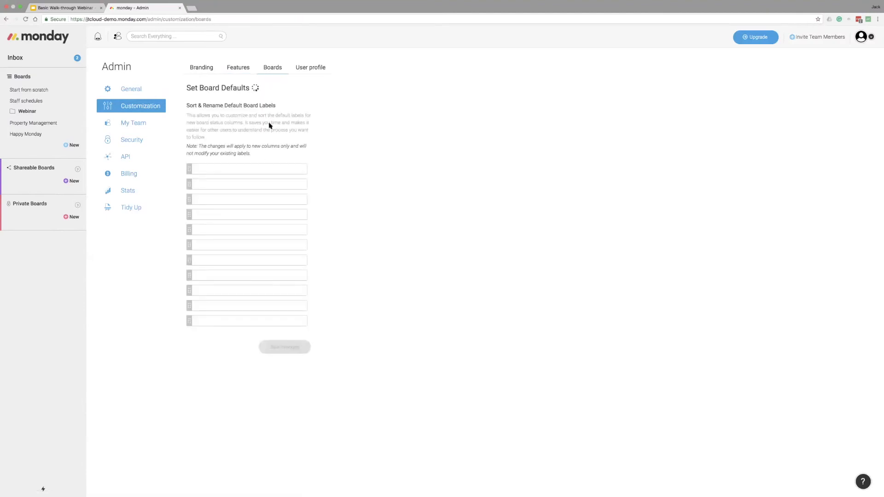
{"action": "scroll", "coordinate": [277, 111], "scroll_direction": "down", "scroll_amount": 1}
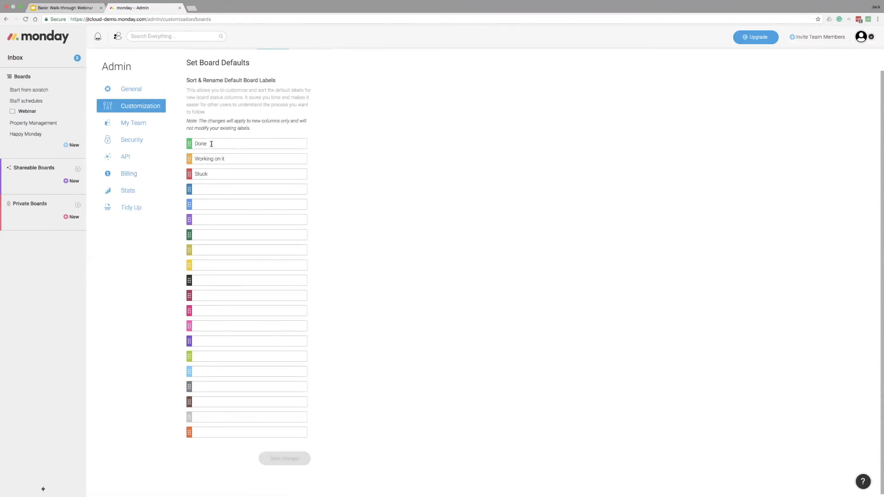
{"action": "left_click", "coordinate": [235, 161]}
{"action": "scroll", "coordinate": [227, 159], "scroll_direction": "up", "scroll_amount": 1}
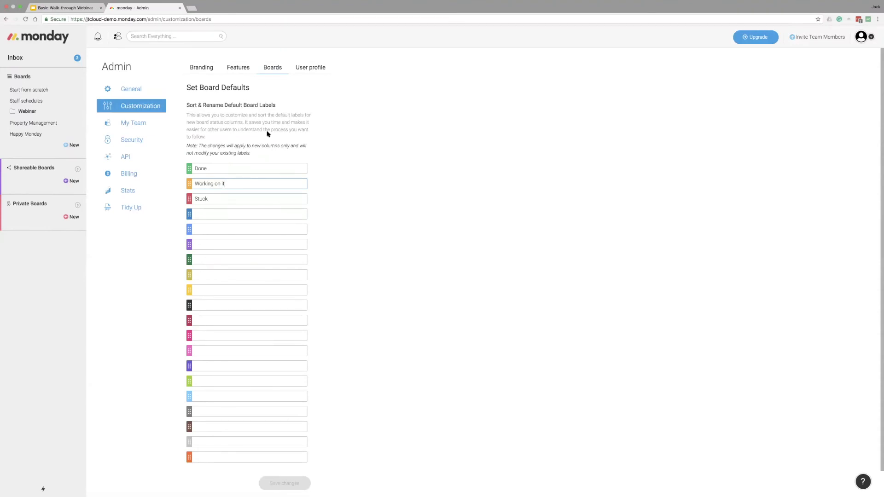
Step: Add a new custom field to the user profile customization and open its placeholder text for editing
{"action": "left_click", "coordinate": [303, 68]}
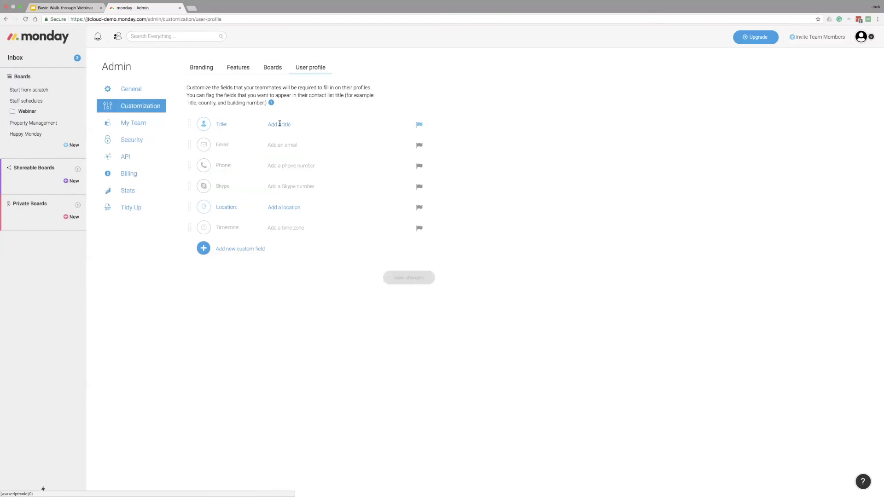
{"action": "left_click", "coordinate": [253, 249]}
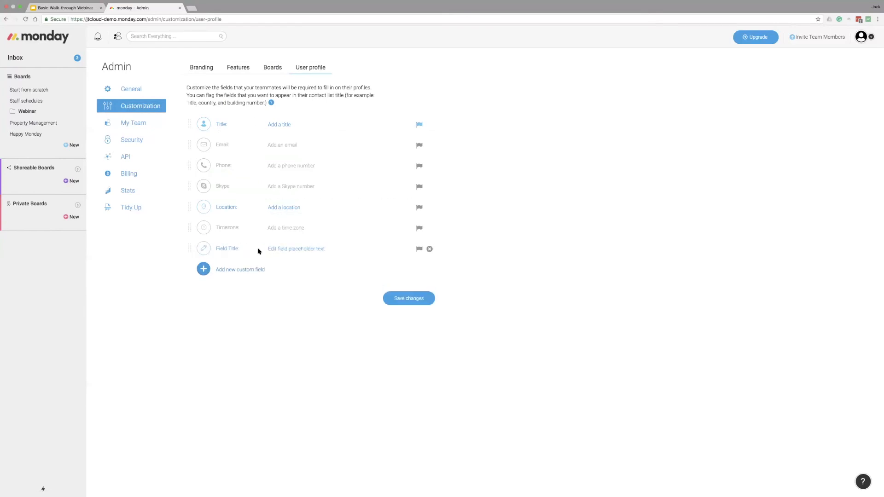
{"action": "left_click", "coordinate": [308, 248]}
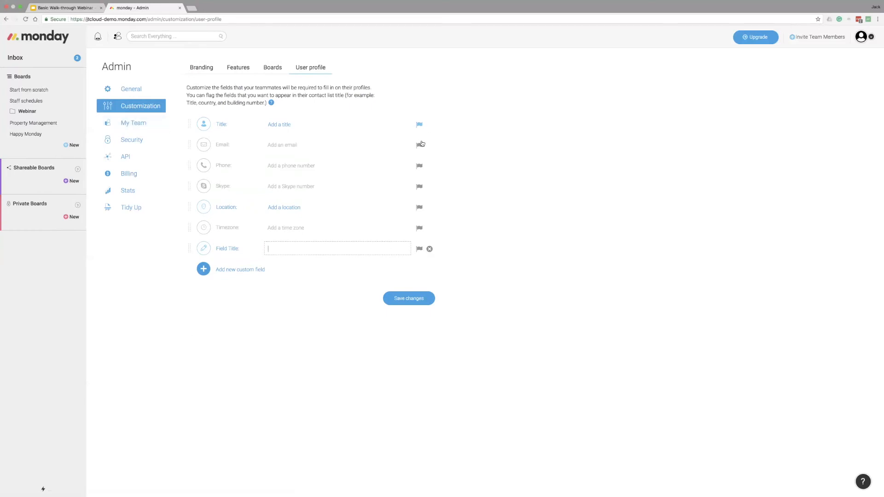
Step: View the My Team list filtered by all members, disabled only, non guests only, guests only and enabled only
{"action": "left_click", "coordinate": [144, 127]}
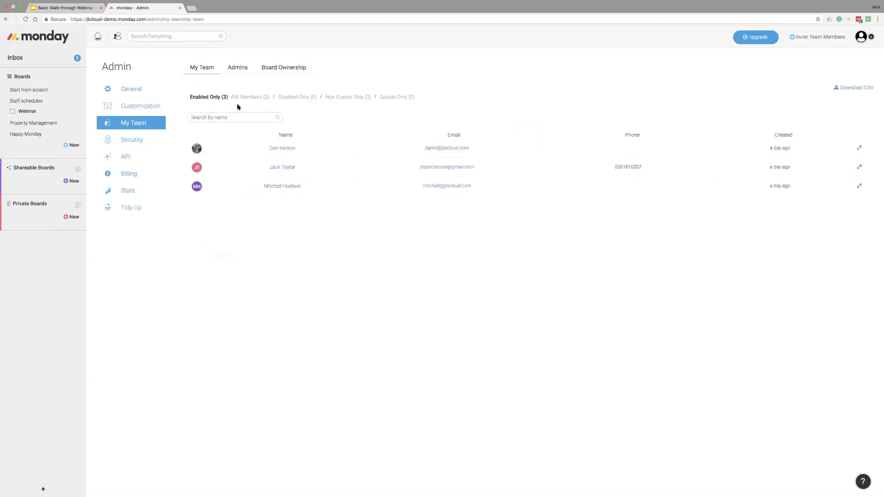
{"action": "left_click", "coordinate": [249, 97]}
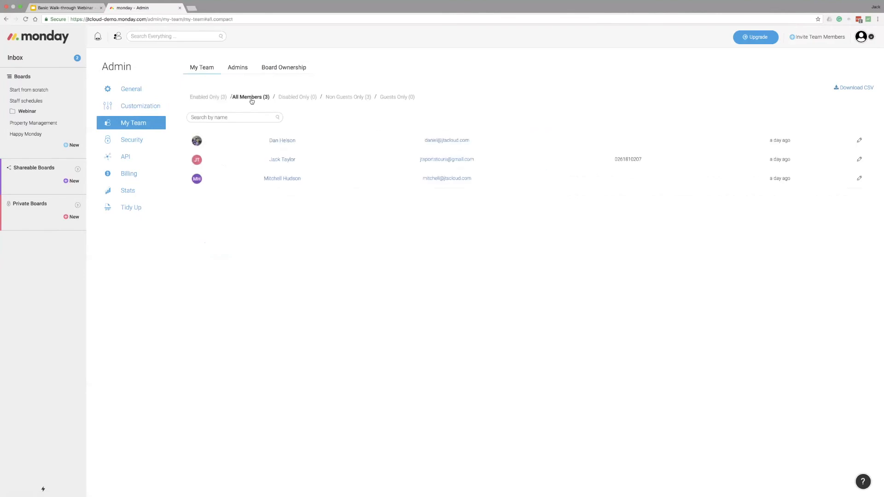
{"action": "left_click", "coordinate": [304, 96]}
{"action": "left_click", "coordinate": [344, 99]}
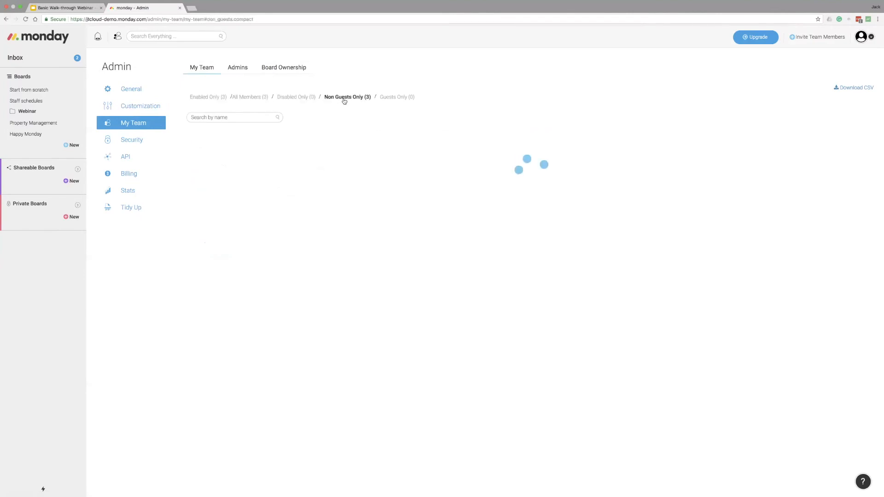
{"action": "left_click", "coordinate": [401, 97]}
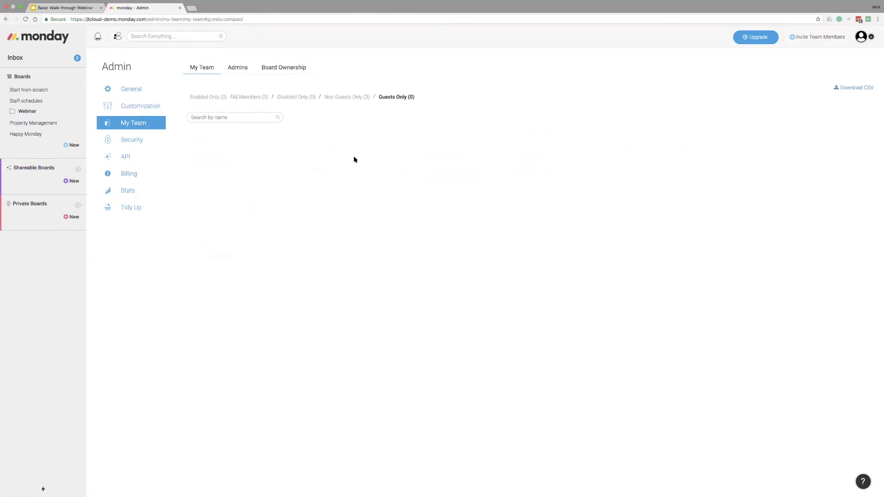
{"action": "left_click", "coordinate": [220, 95]}
Step: Examine the team's admin management and the current owner choices for board ownership
{"action": "left_click", "coordinate": [241, 69]}
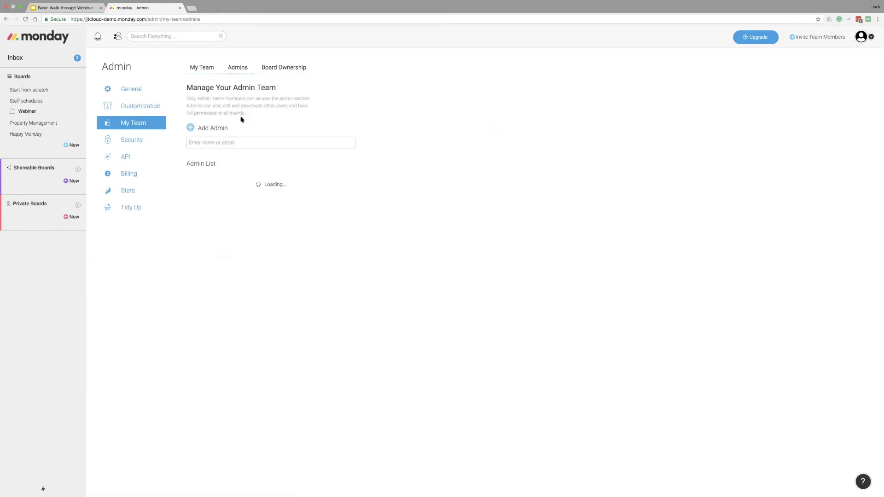
{"action": "left_click", "coordinate": [271, 69]}
{"action": "left_click", "coordinate": [271, 127]}
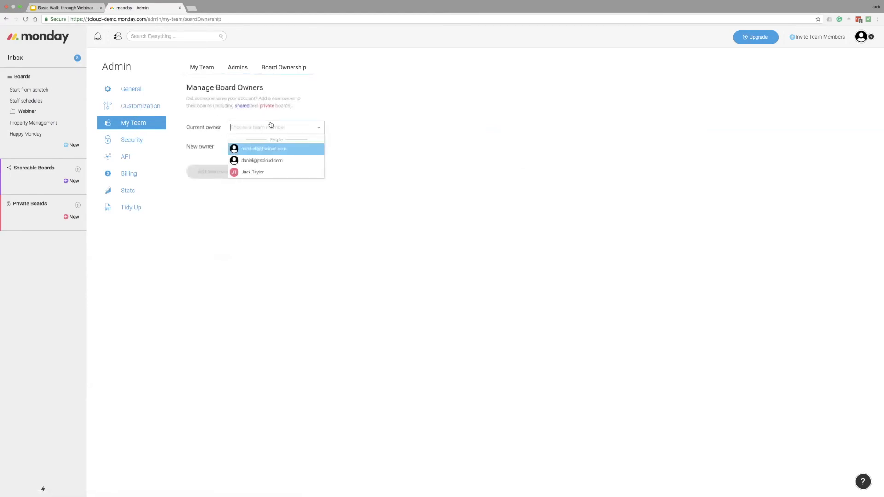
{"action": "left_click", "coordinate": [328, 115]}
{"action": "left_click", "coordinate": [256, 129]}
{"action": "left_click", "coordinate": [247, 118]}
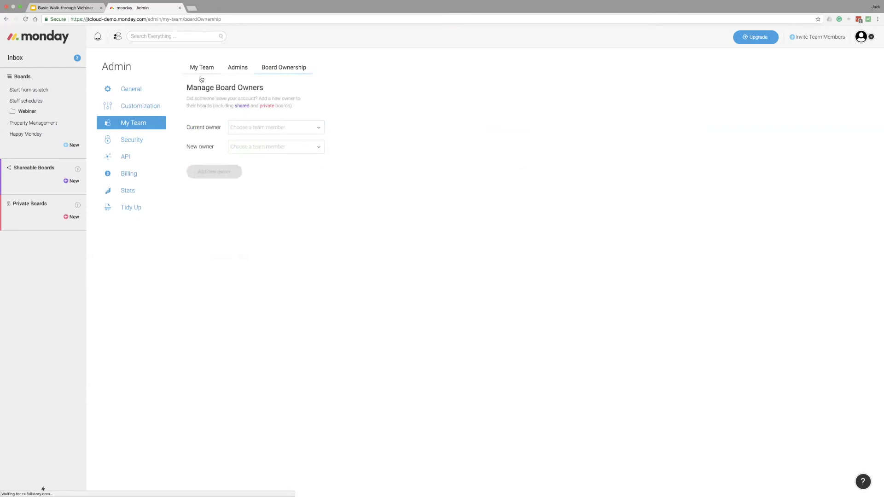
Step: In the security login settings, select allowing signups from anyone with an email from a given domain and activate the domain entry
{"action": "left_click", "coordinate": [150, 137]}
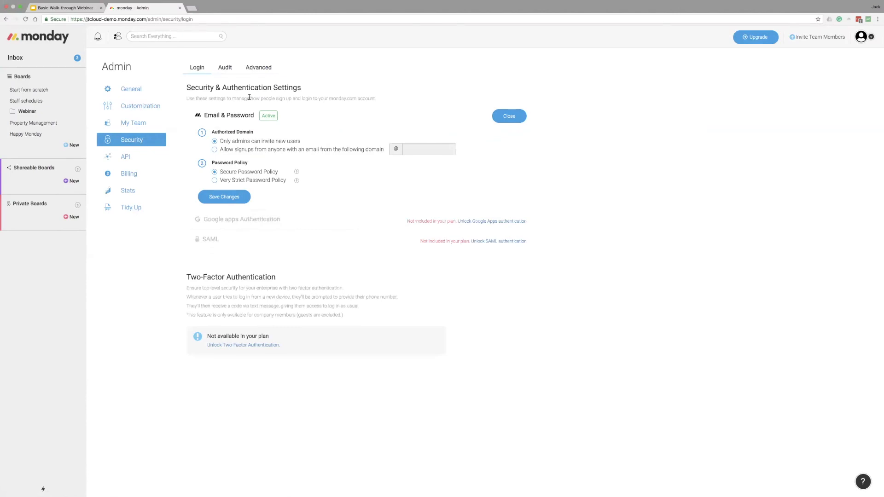
{"action": "left_click", "coordinate": [215, 150]}
{"action": "left_click", "coordinate": [405, 150]}
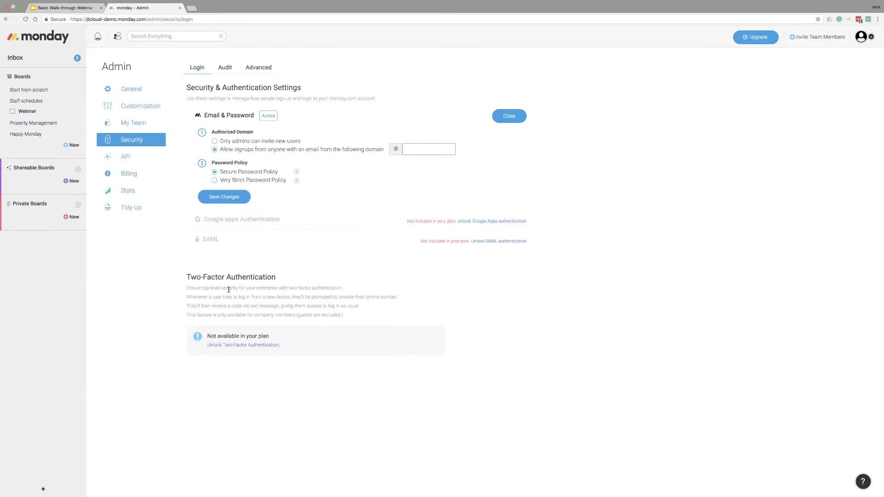
Step: Review the Audit and Advanced security pages, the API token page and the current billing plan
{"action": "left_click", "coordinate": [226, 71]}
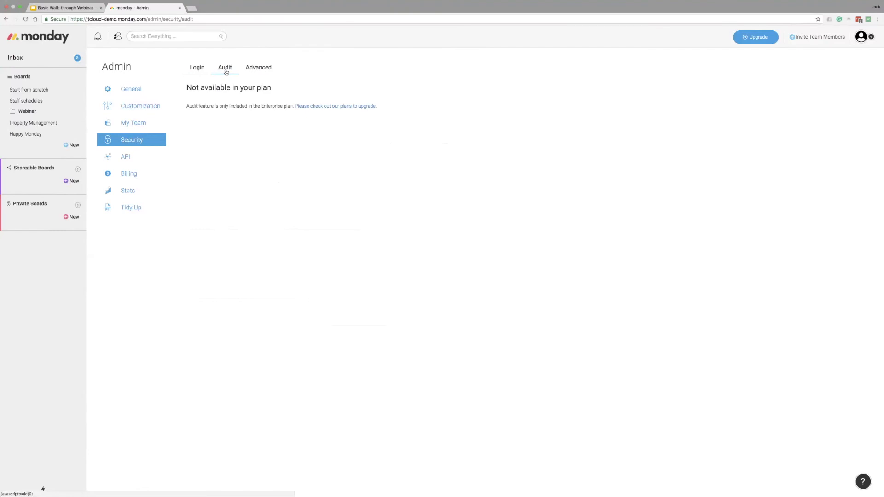
{"action": "left_click", "coordinate": [270, 69]}
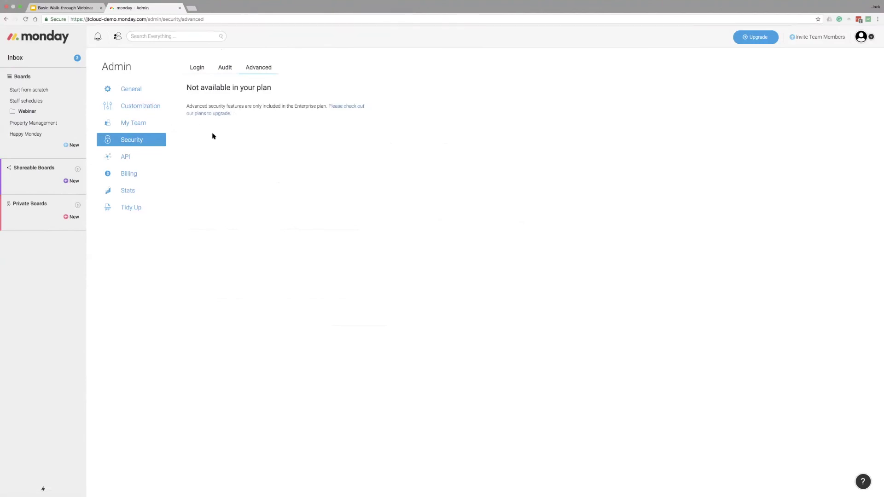
{"action": "left_click", "coordinate": [148, 157]}
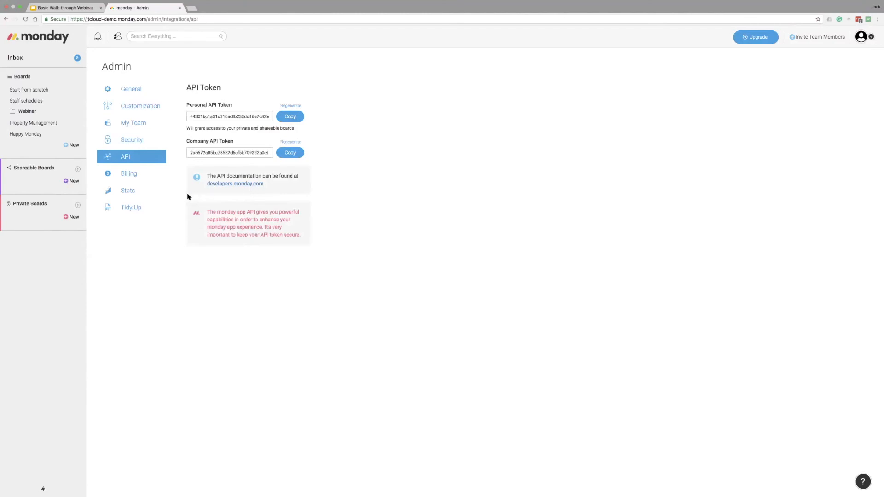
{"action": "left_click", "coordinate": [141, 175]}
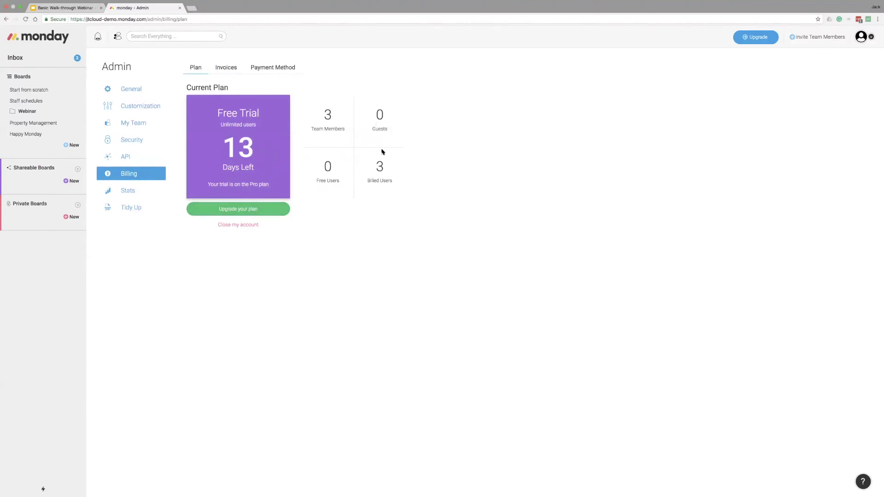
Step: Review the billing invoices and payment method, as well as the account's basic and storage stats
{"action": "left_click", "coordinate": [226, 68]}
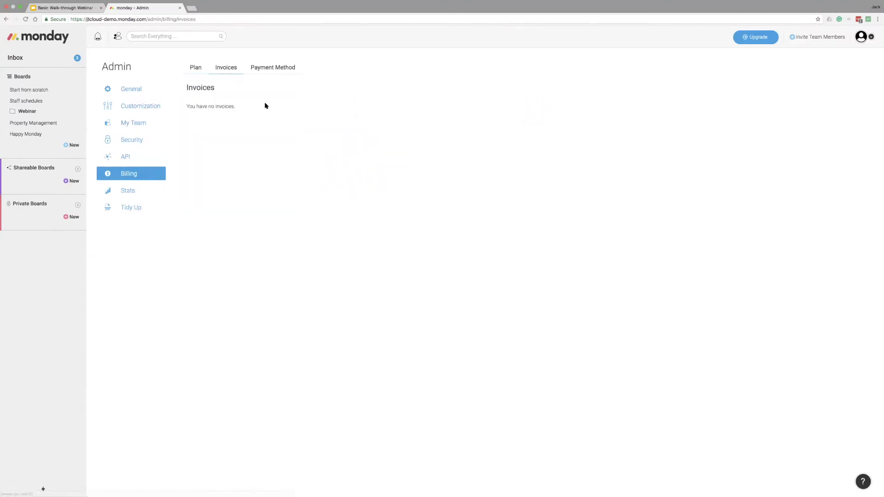
{"action": "left_click", "coordinate": [273, 70]}
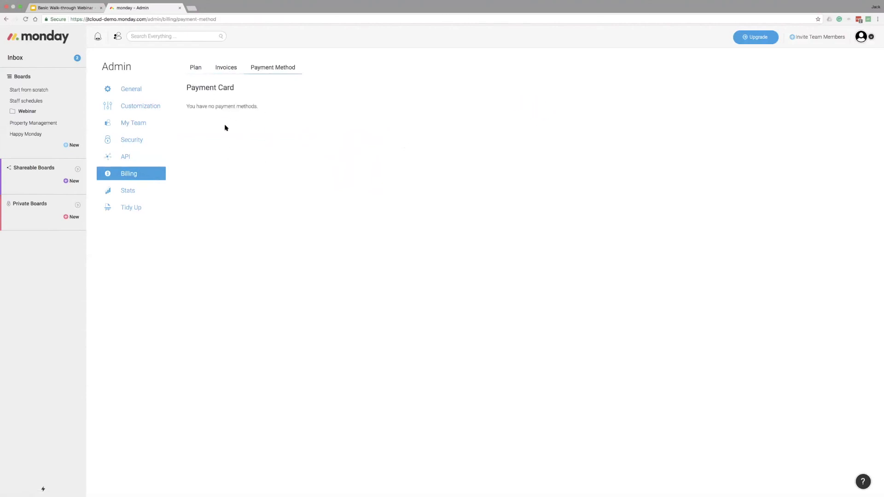
{"action": "left_click", "coordinate": [130, 190]}
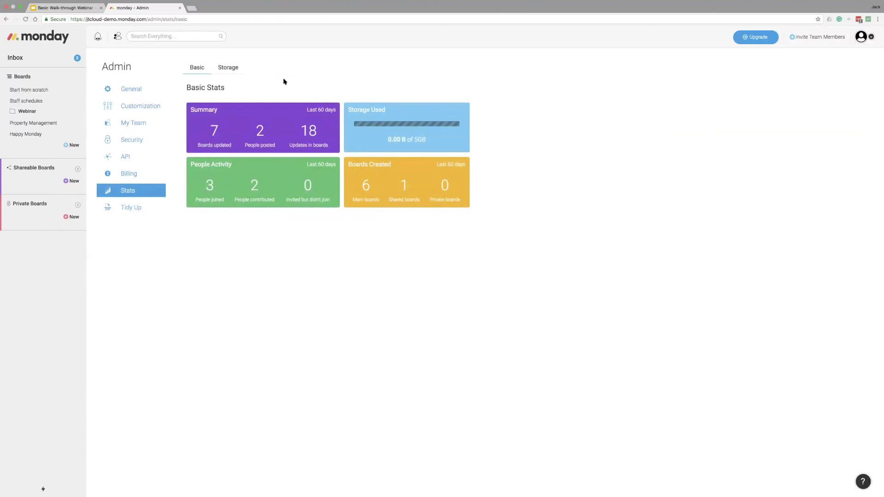
{"action": "left_click", "coordinate": [228, 68]}
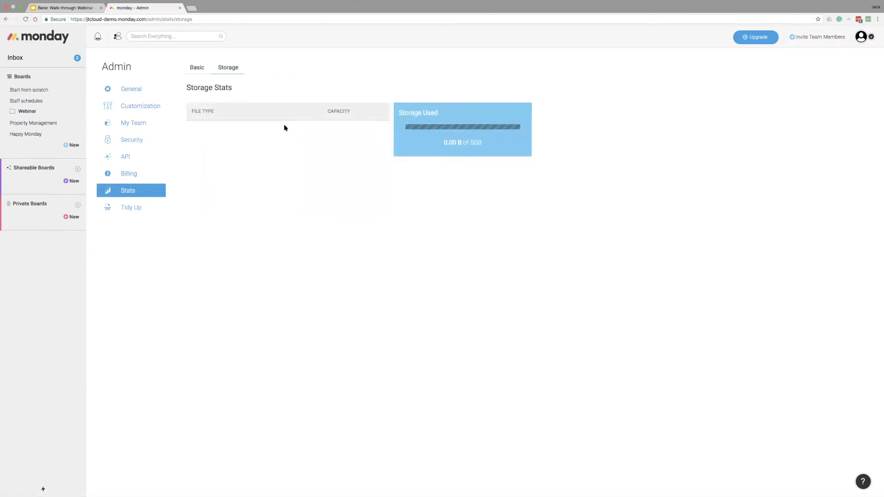
{"action": "left_click", "coordinate": [198, 68]}
Step: Examine the Tidy Up page's lists of active boards and archived boards
{"action": "left_click", "coordinate": [138, 208]}
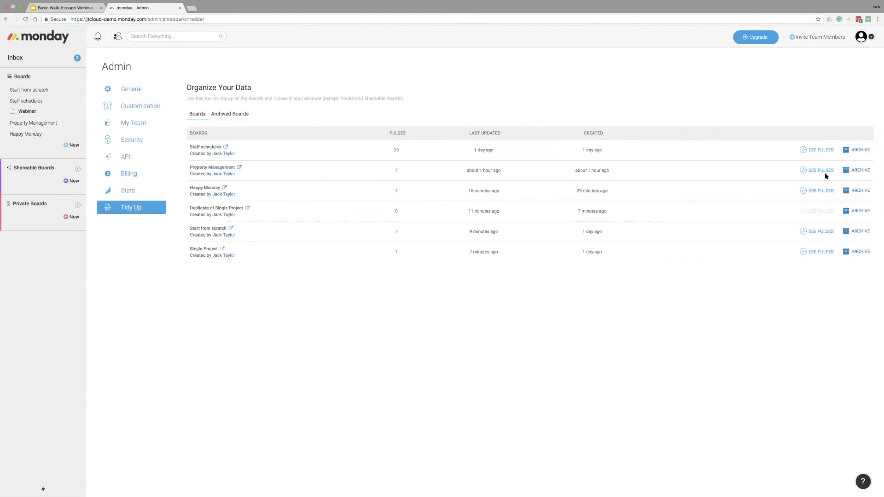
{"action": "left_click", "coordinate": [246, 113]}
{"action": "left_click", "coordinate": [195, 115]}
{"action": "left_click", "coordinate": [234, 114]}
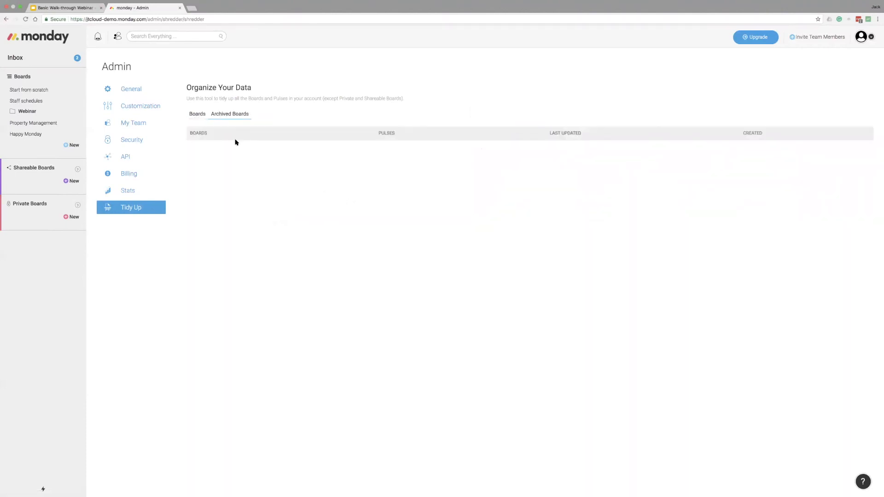
{"action": "left_click", "coordinate": [204, 121]}
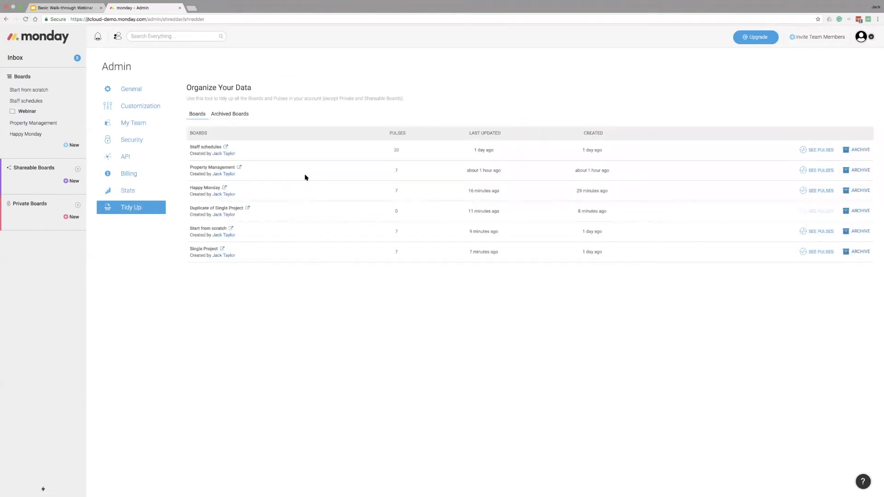
Step: View the Recycle Bin and bring up the Help Center's support options
{"action": "left_click", "coordinate": [868, 42]}
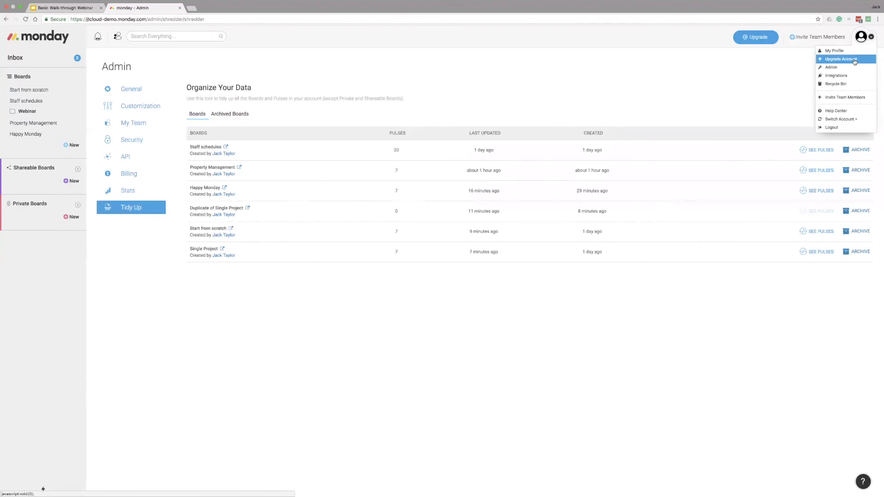
{"action": "left_click", "coordinate": [846, 82]}
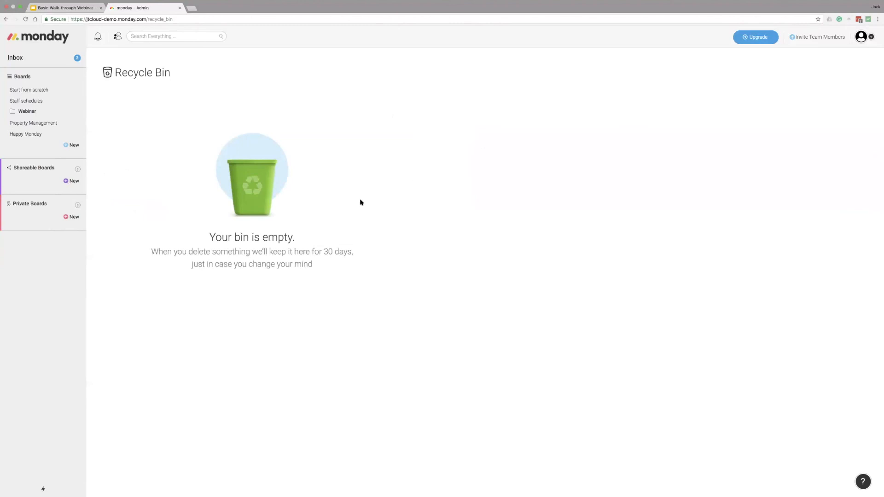
{"action": "left_click", "coordinate": [865, 37]}
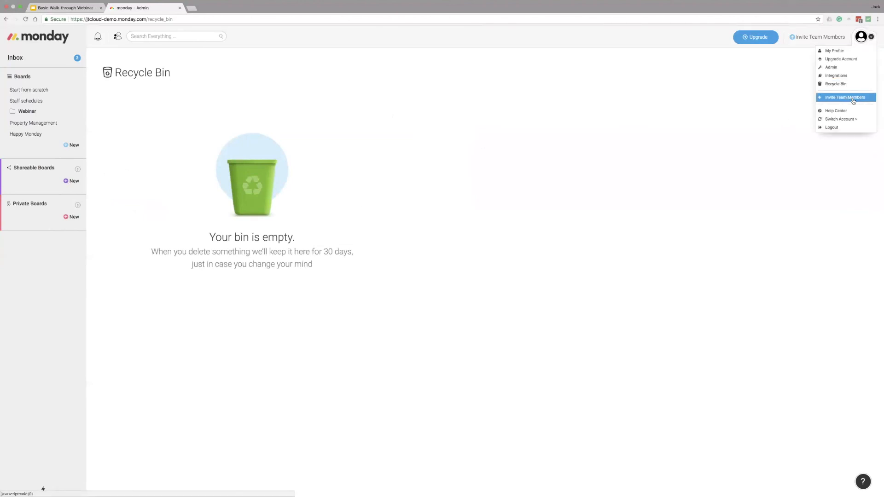
{"action": "left_click", "coordinate": [842, 110]}
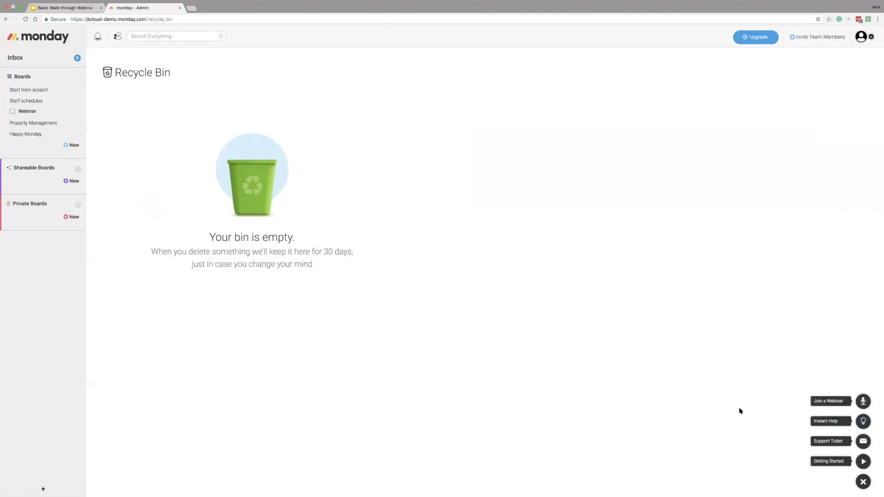
Step: Check the account-switching option in the profile options, and dismiss the help choices
{"action": "left_click", "coordinate": [872, 39]}
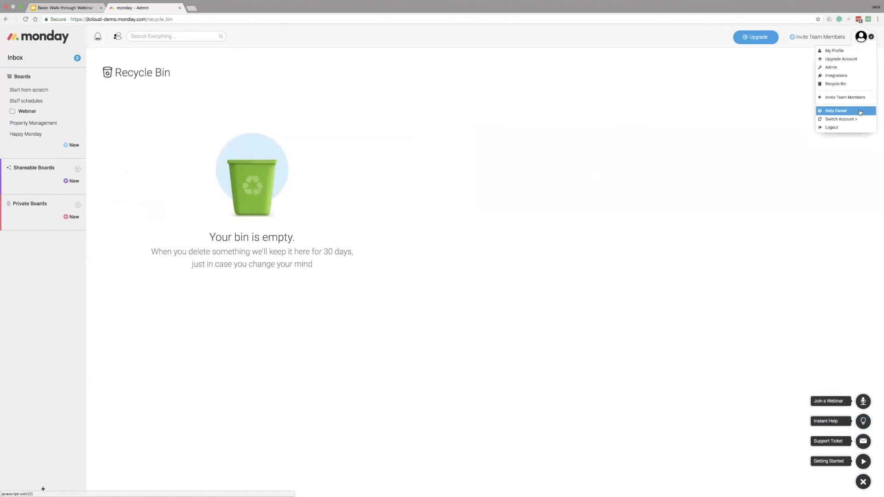
{"action": "mouse_move", "coordinate": [853, 123]}
{"action": "left_click", "coordinate": [755, 119]}
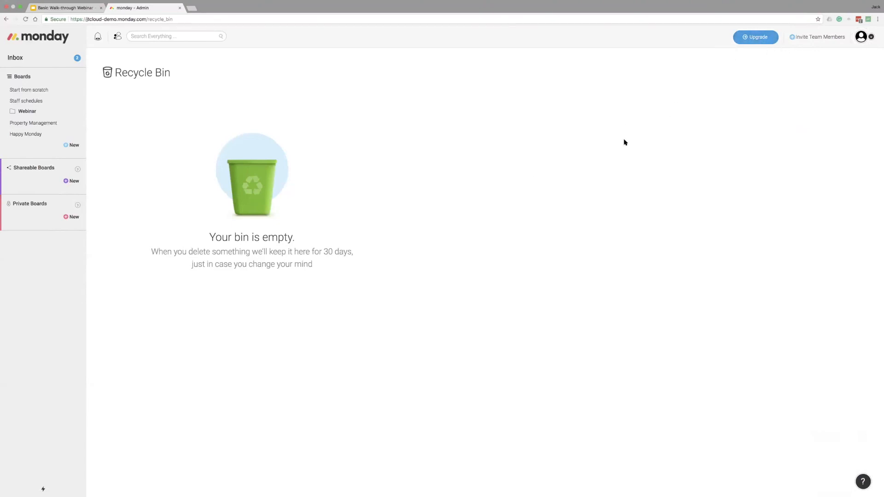
Step: Return to the inbox and open the Start from scratch board
{"action": "left_click", "coordinate": [30, 58]}
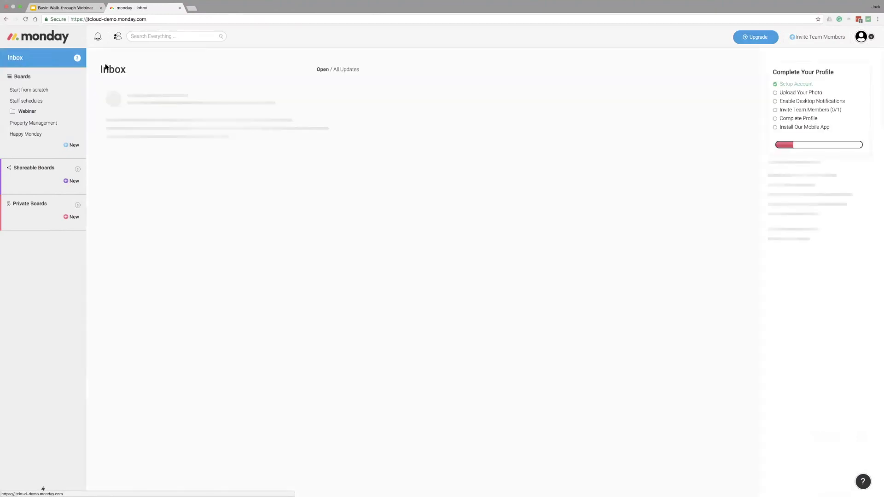
{"action": "left_click", "coordinate": [48, 90]}
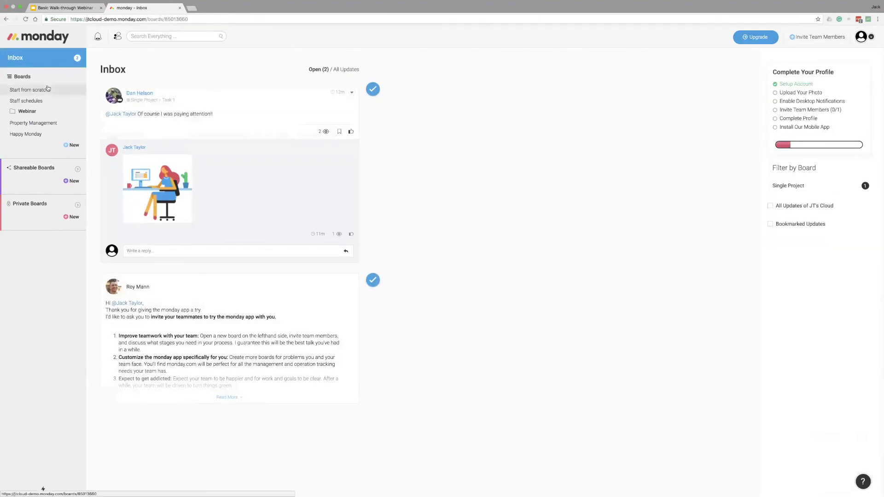